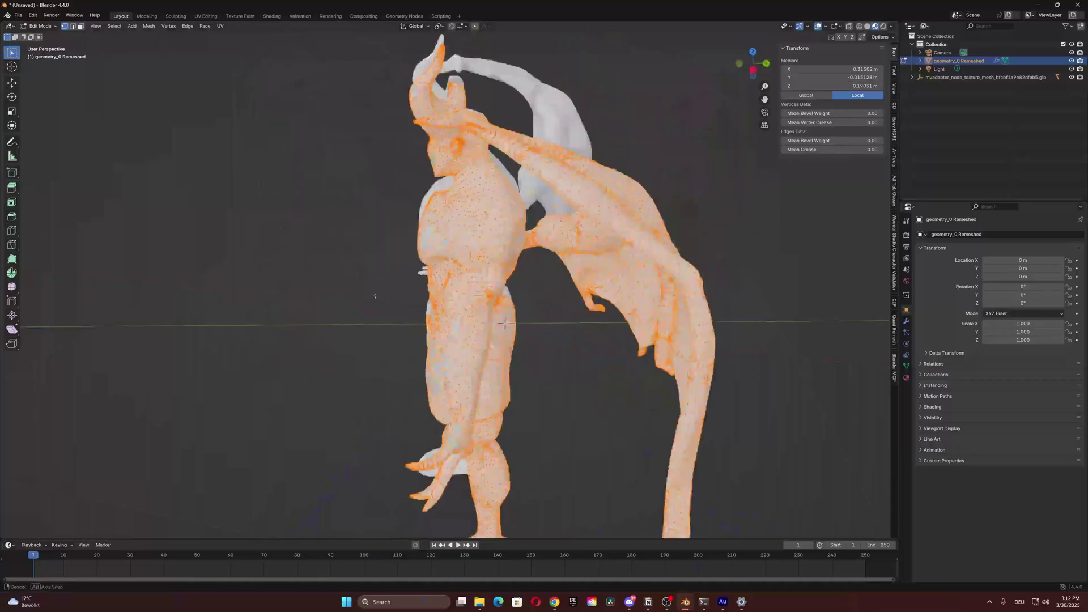
# Create a blank 2048 × 2048 px image with alpha in the UV editor
pyautogui.moveTo(375, 295); pyautogui.dragTo(346, 255, button='middle')
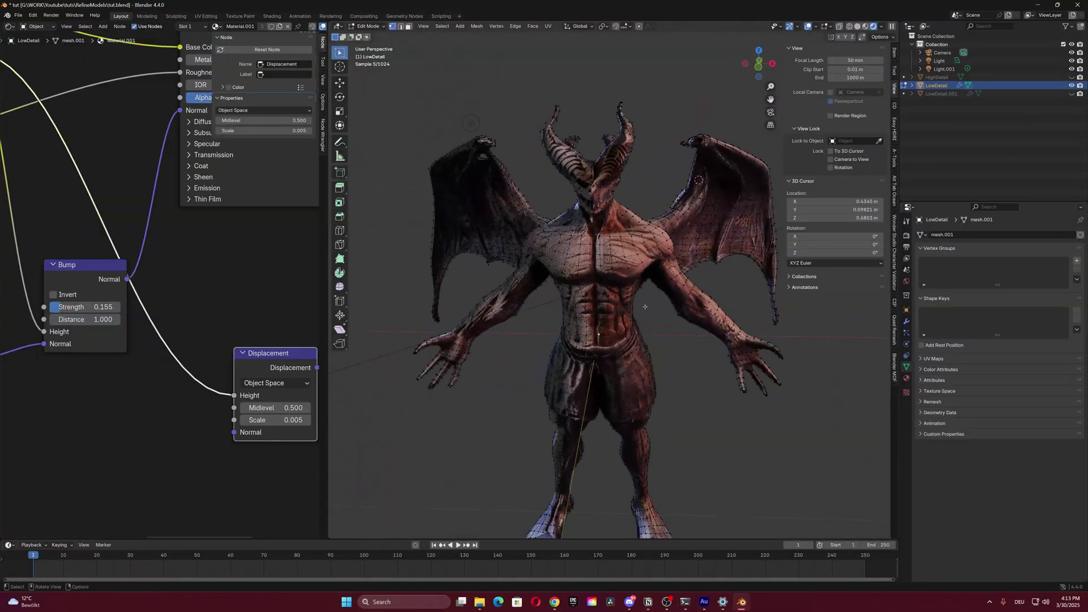
pyautogui.press('Tab')
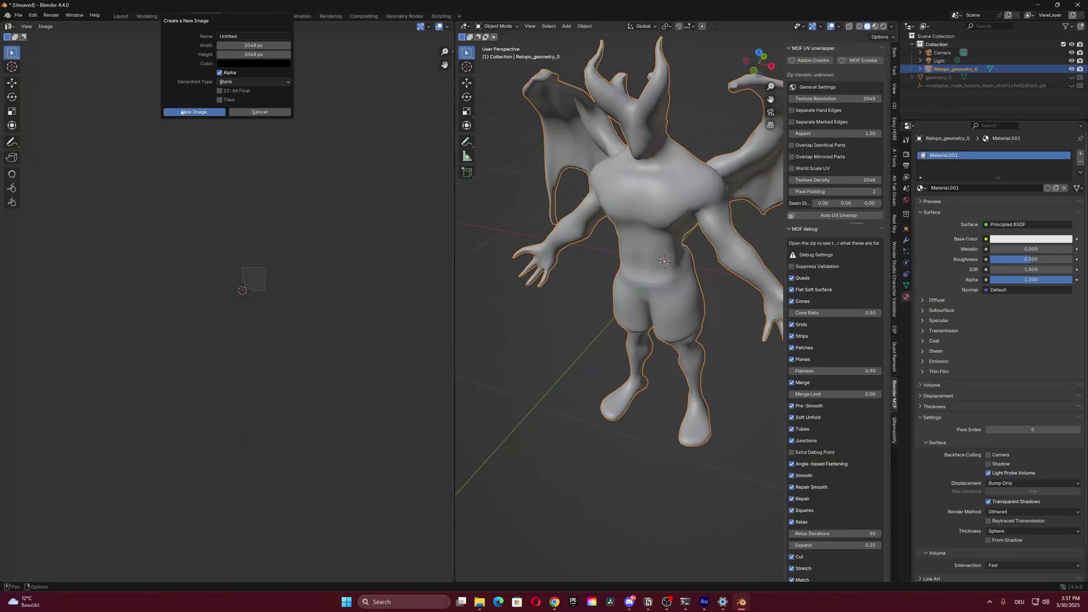
pyautogui.click(193, 112)
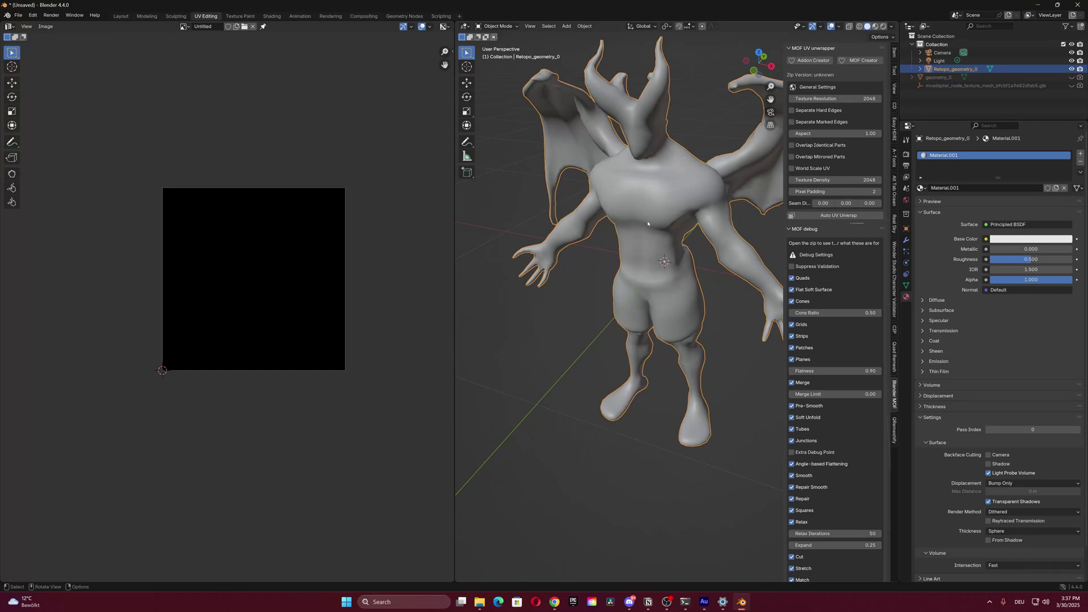
pyautogui.press('Tab')
pyautogui.scroll(5, 193, 298)
pyautogui.moveTo(440, 282); pyautogui.dragTo(238, 328, button='middle')
pyautogui.scroll(-2, 298, 297)
pyautogui.moveTo(408, 442); pyautogui.dragTo(415, 437, button='middle')
pyautogui.moveTo(303, 346); pyautogui.dragTo(336, 350, button='middle')
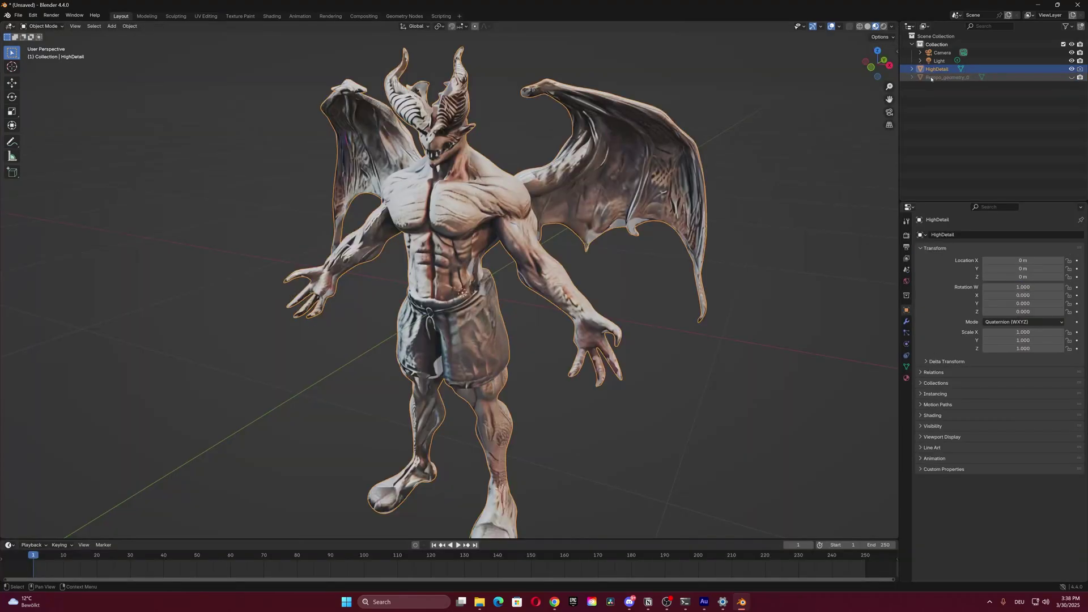
pyautogui.press('F2')
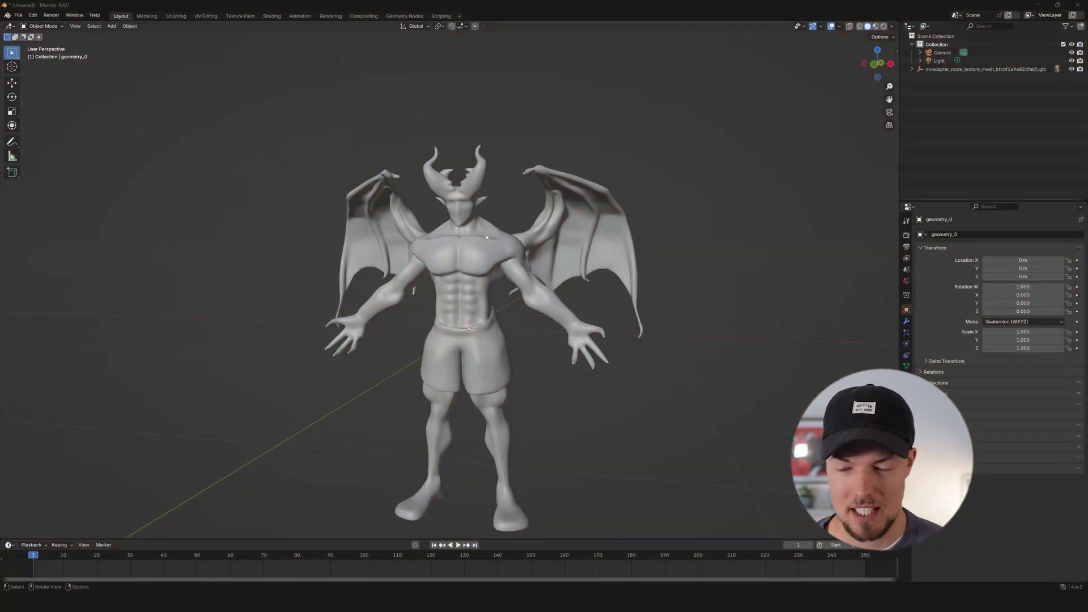
# Examine the imported grey demon model's overall shape from the front and the side
pyautogui.moveTo(486, 237)
pyautogui.mouseDown(button='middle')
pyautogui.moveTo(475, 272)
pyautogui.moveTo(507, 321)
pyautogui.moveTo(534, 325)
pyautogui.moveTo(491, 309)
pyautogui.moveTo(488, 249)
pyautogui.mouseUp(button='middle')
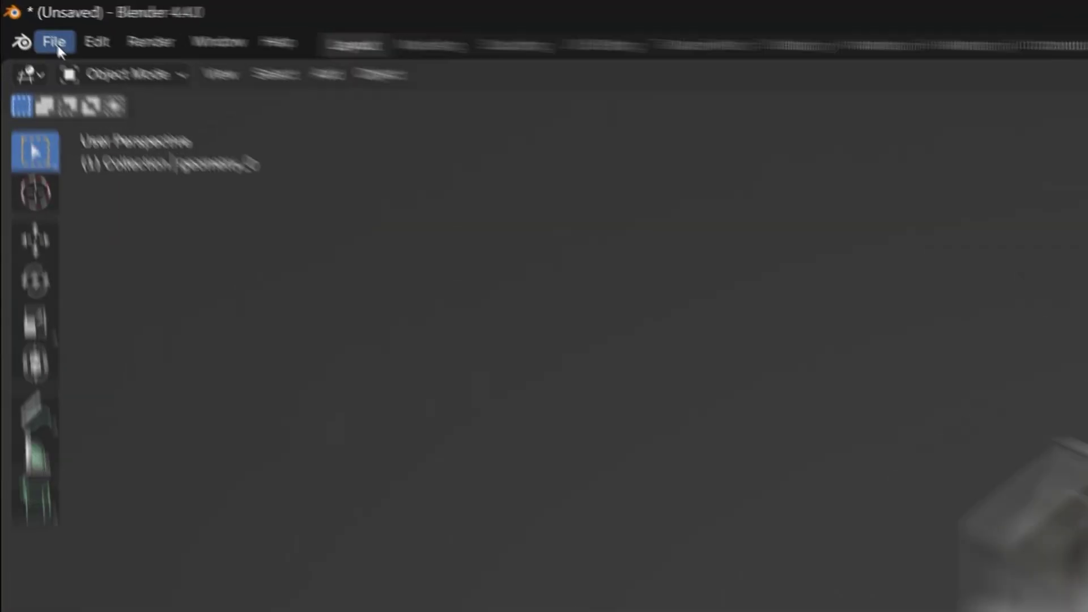
pyautogui.click(19, 16)
pyautogui.moveTo(204, 440)
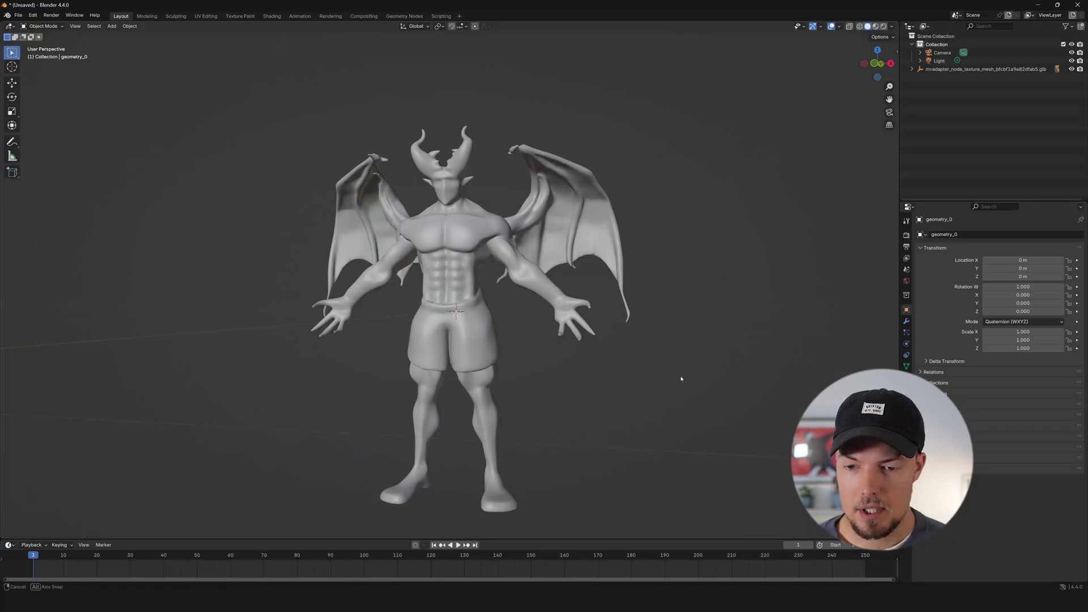
pyautogui.moveTo(652, 278); pyautogui.dragTo(533, 274, button='middle')
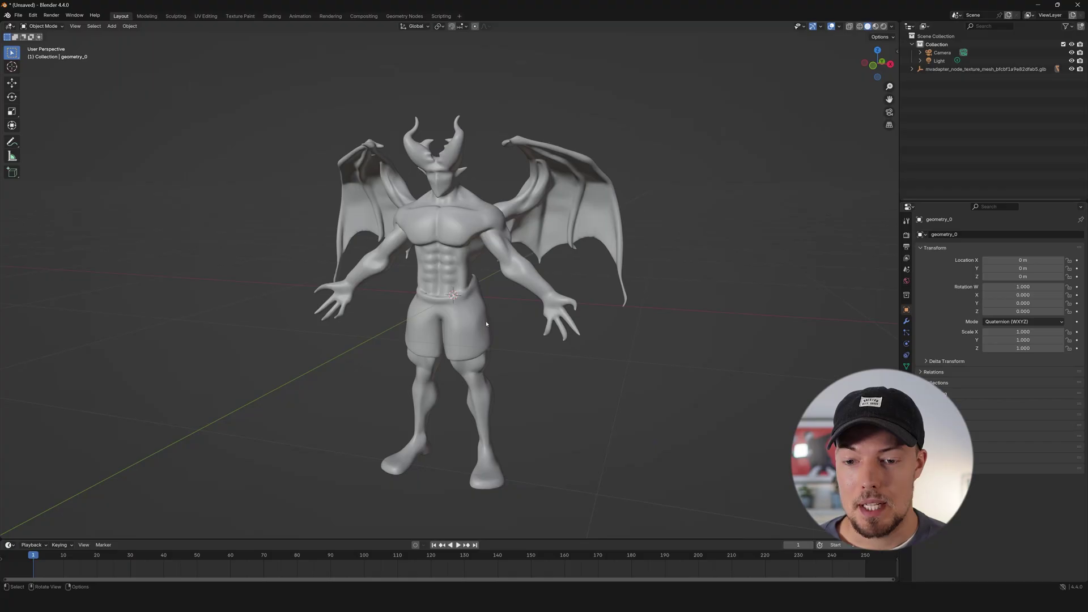
pyautogui.moveTo(642, 361); pyautogui.dragTo(514, 352, button='middle')
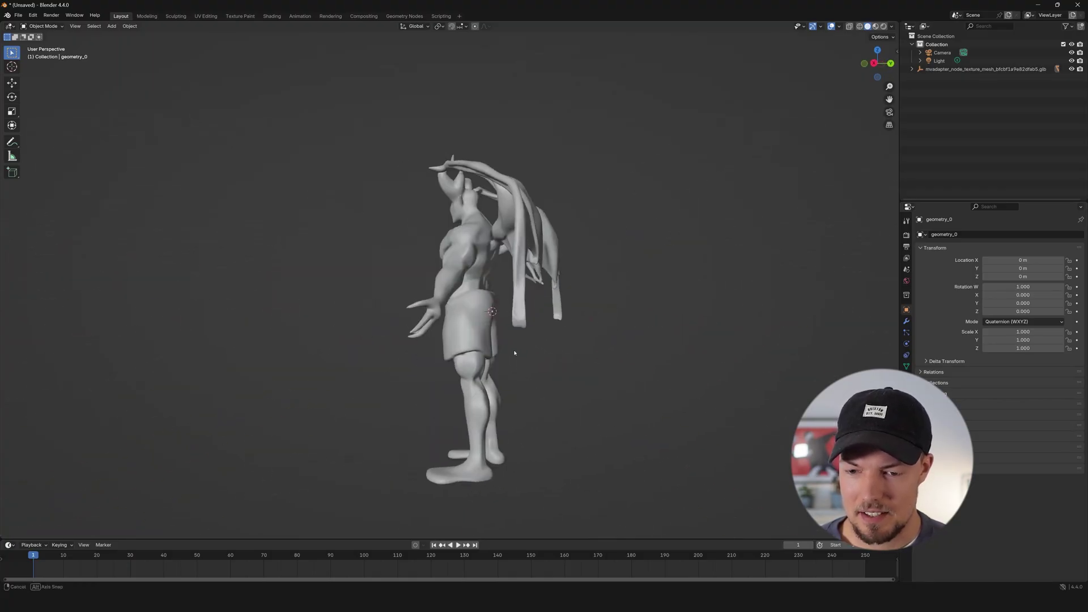
pyautogui.moveTo(652, 431); pyautogui.dragTo(747, 399, button='middle')
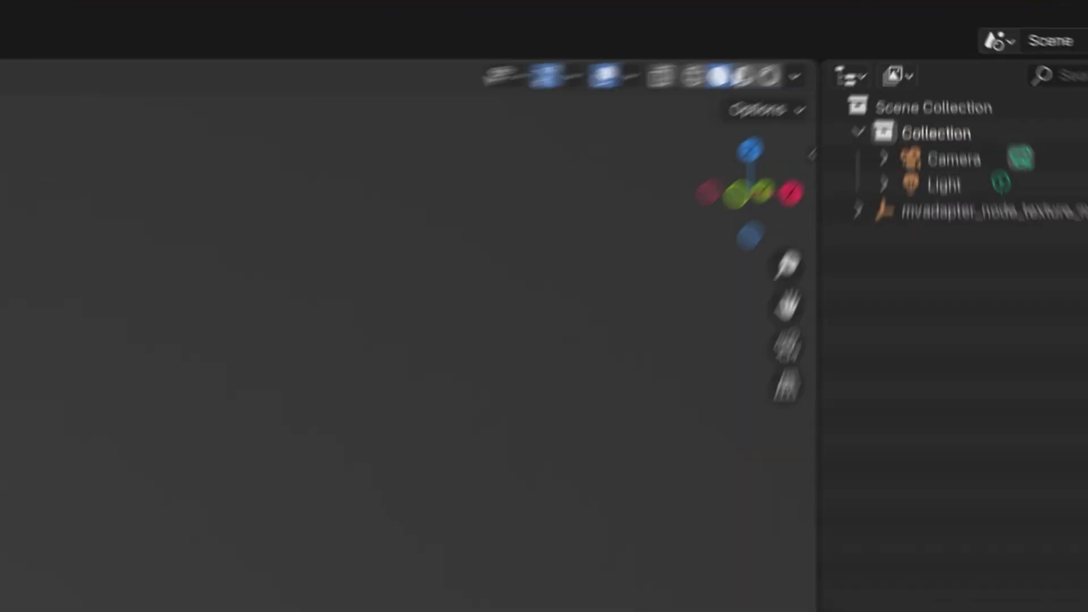
# Switch the viewport to Material Preview shading and inspect the demon model's texture and mesh up close
pyautogui.click(876, 26)
pyautogui.scroll(2, 501, 275)
pyautogui.moveTo(501, 274); pyautogui.dragTo(538, 334, button='middle')
pyautogui.press('Tab')
pyautogui.scroll(4, 535, 287)
pyautogui.scroll(-3, 535, 287)
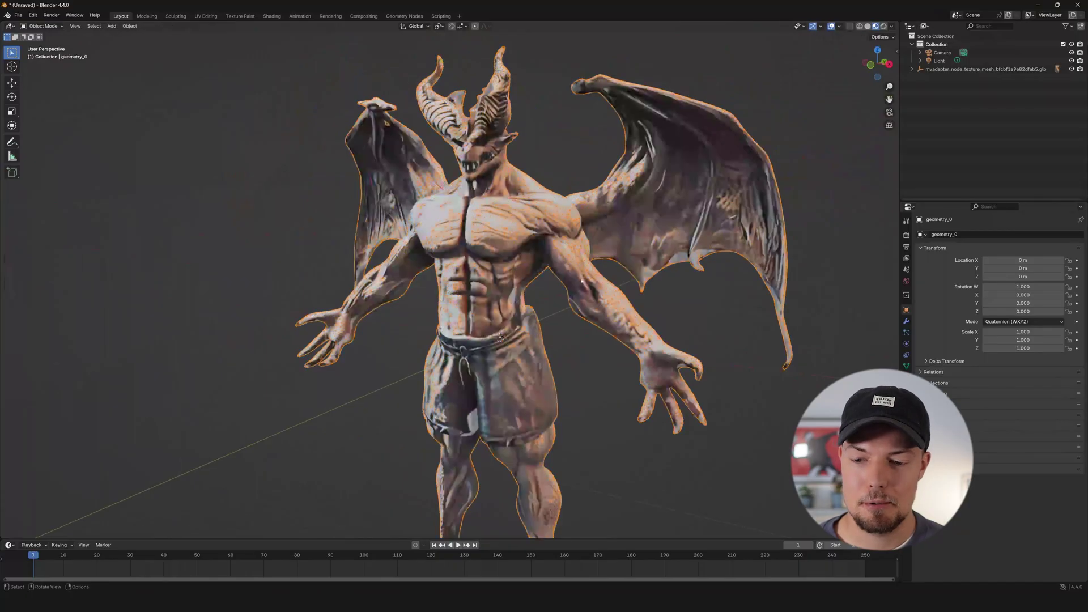
pyautogui.moveTo(491, 296); pyautogui.dragTo(472, 314, button='middle')
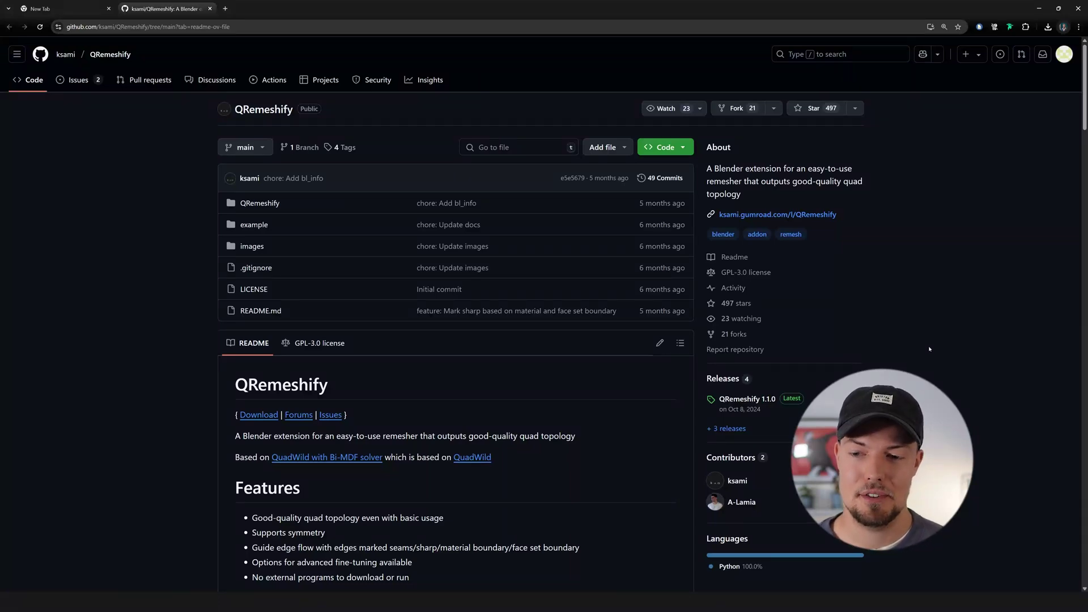
# Read the QRemeshify GitHub page's features, example models, requirements and installation instructions
pyautogui.scroll(-3, 628, 287)
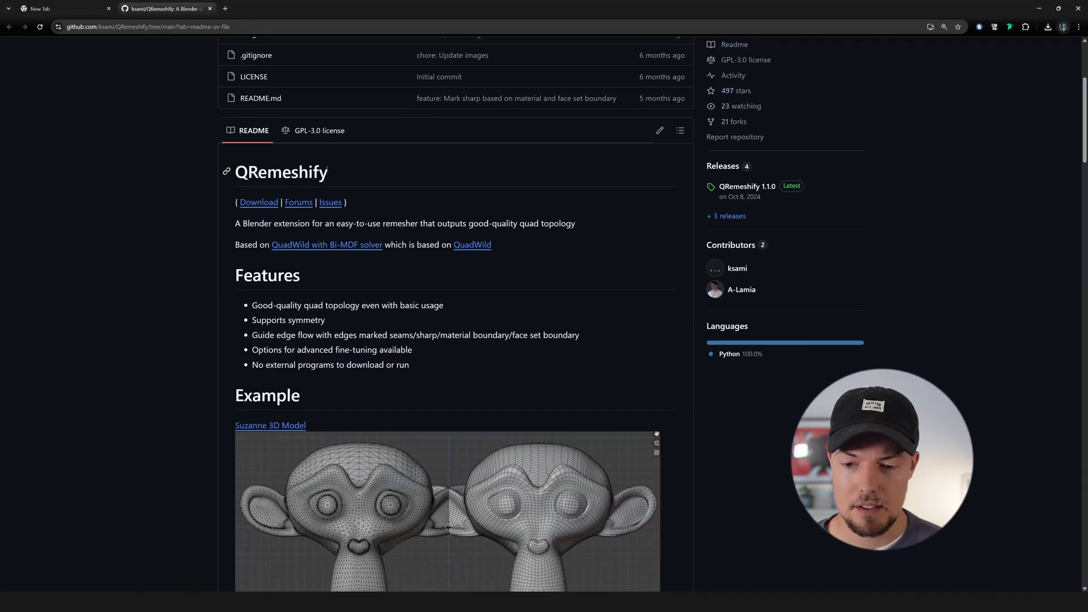
pyautogui.scroll(-12, 699, 316)
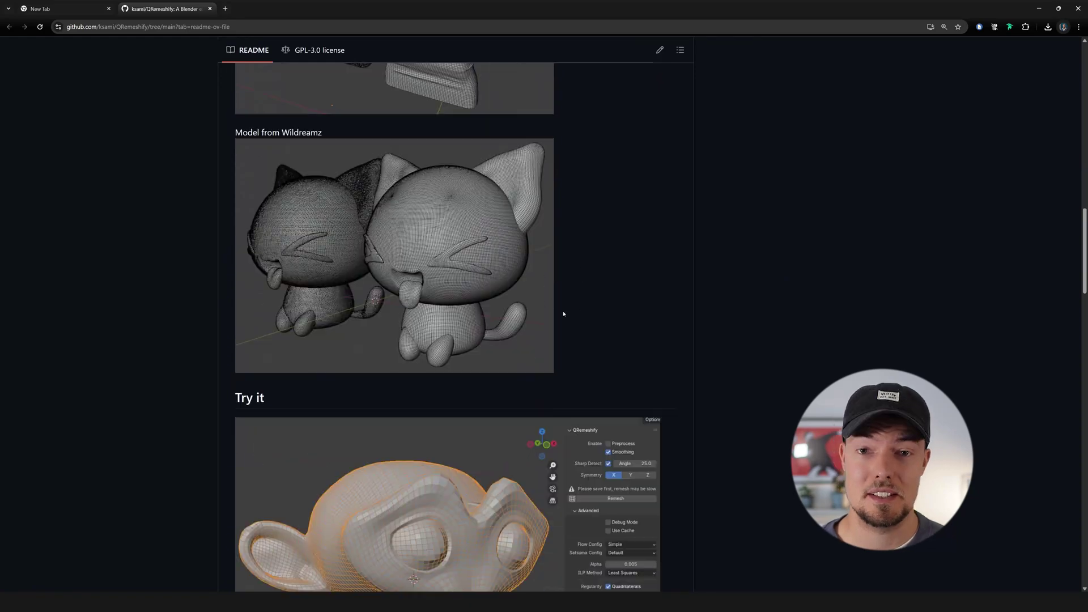
pyautogui.scroll(-7, 546, 295)
pyautogui.scroll(2, 425, 369)
pyautogui.scroll(-4, 453, 286)
pyautogui.scroll(5, 567, 266)
pyautogui.scroll(-5, 588, 257)
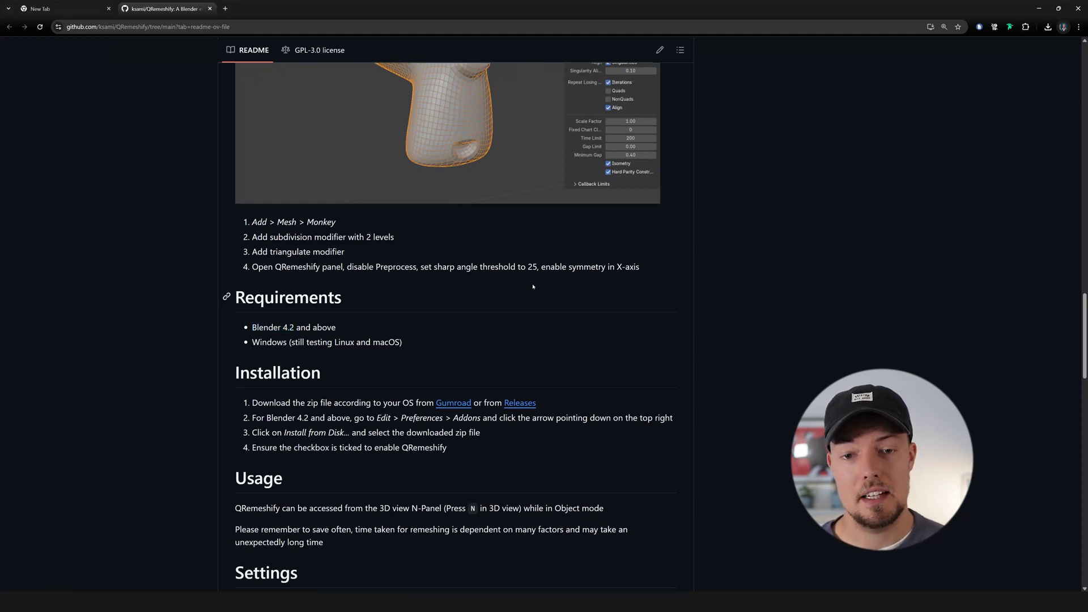
pyautogui.moveTo(331, 12); pyautogui.dragTo(506, 151)
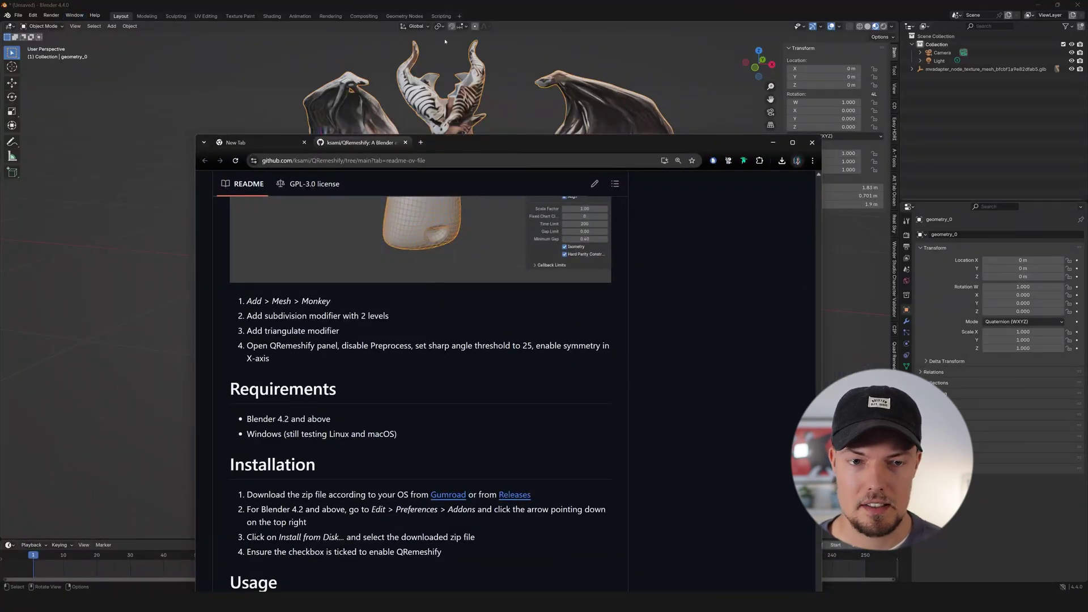
pyautogui.click(444, 42)
pyautogui.hotkey('alt', 'Tab')
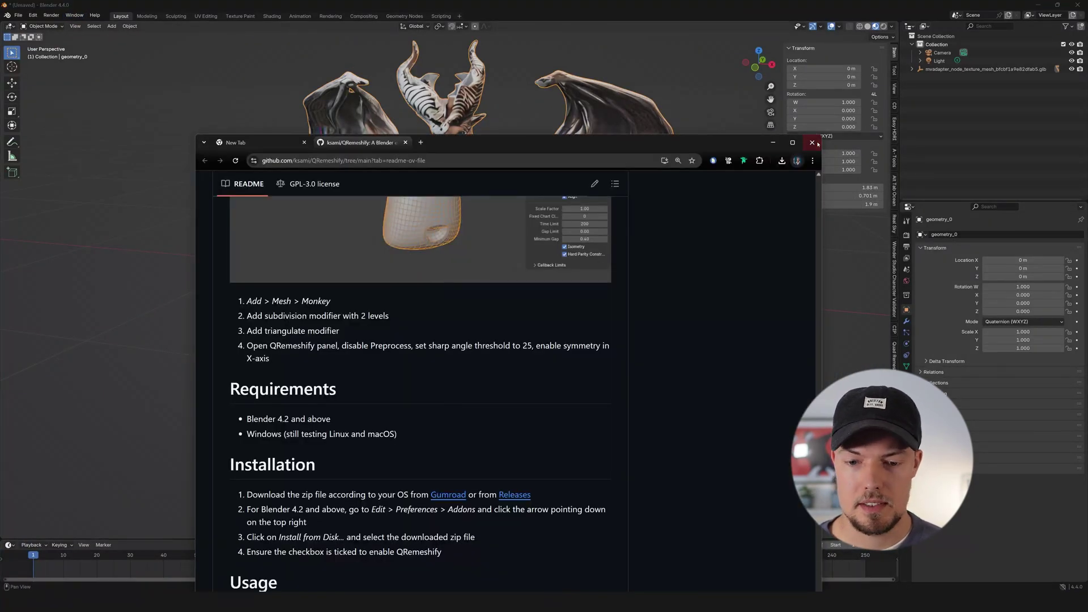
pyautogui.click(792, 143)
# Go to the QRemeshify page on Gumroad and request the add-on with a price of 0
pyautogui.scroll(12, 538, 373)
pyautogui.scroll(10, 538, 372)
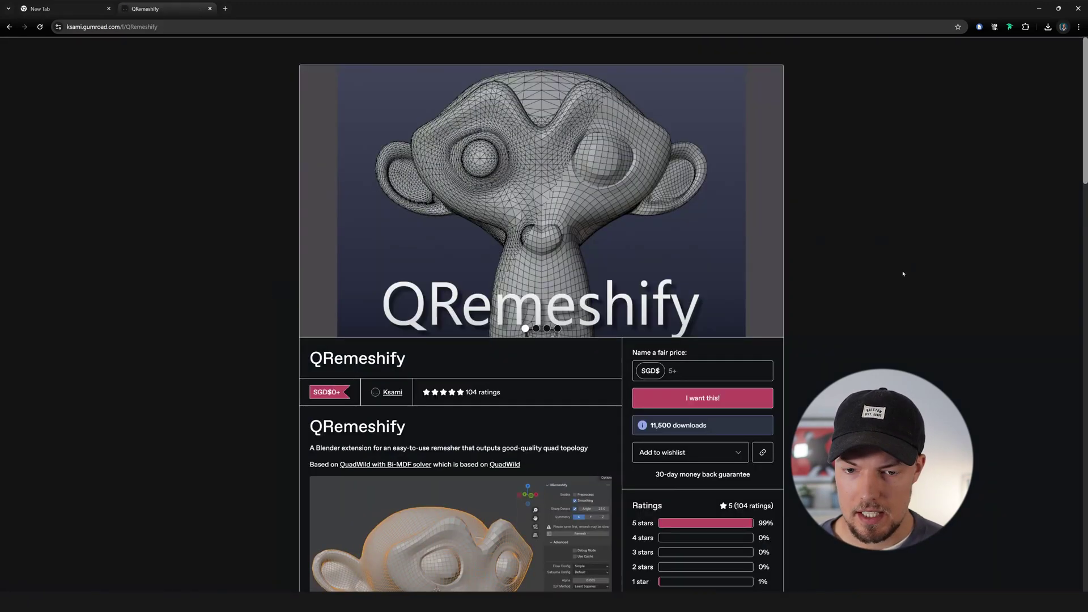
pyautogui.scroll(-2, 523, 199)
pyautogui.scroll(2, 981, 299)
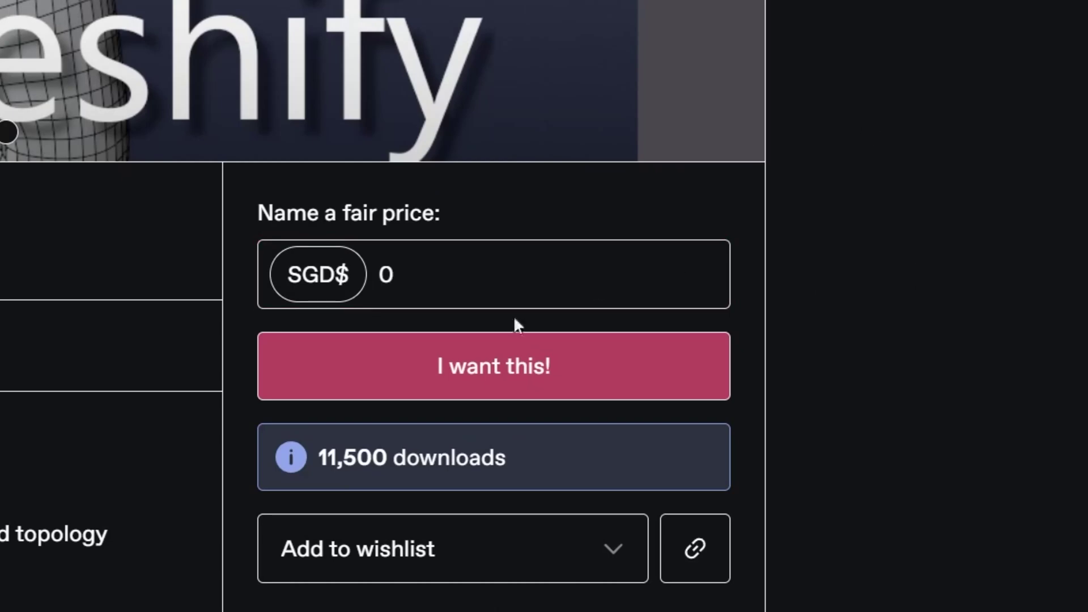
pyautogui.click(504, 369)
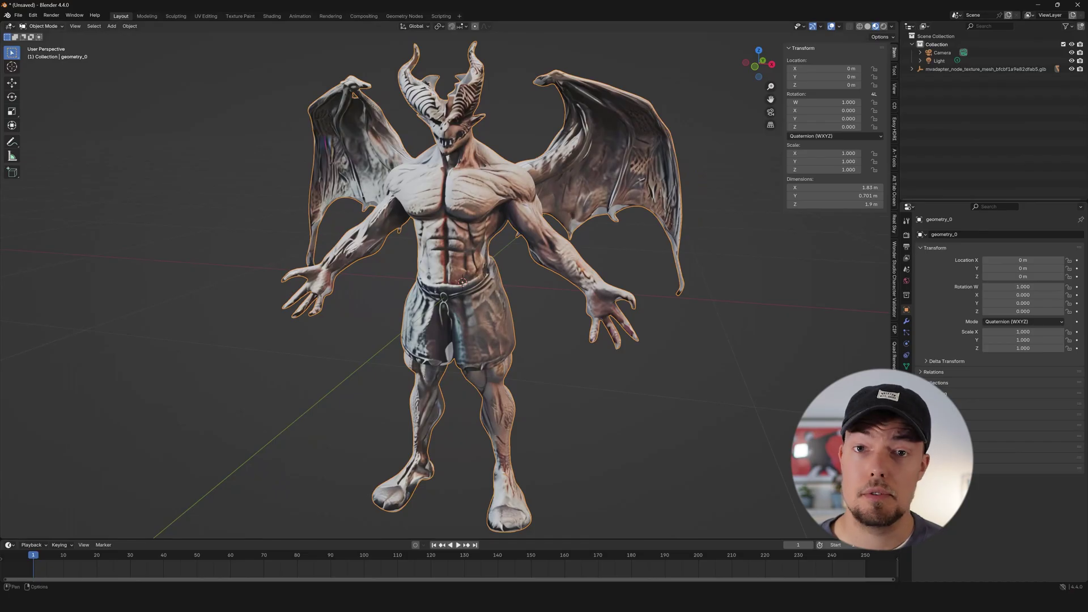
# Switch to Blender and install the add-on QRemeshify-1.1.0-windows.zip from disk, taken from the Downloads folder
pyautogui.click(33, 15)
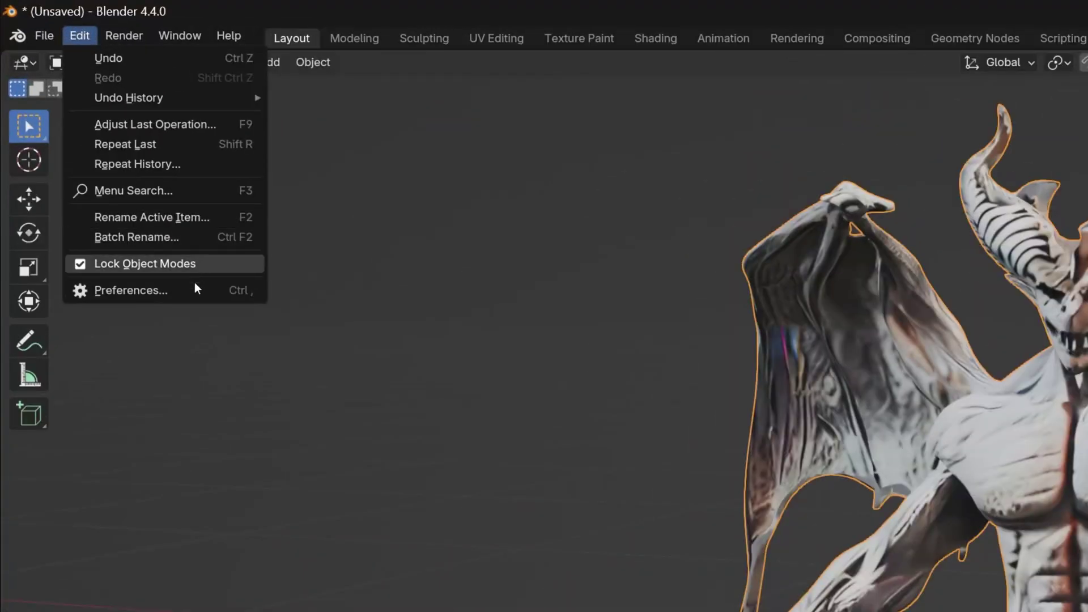
pyautogui.click(198, 290)
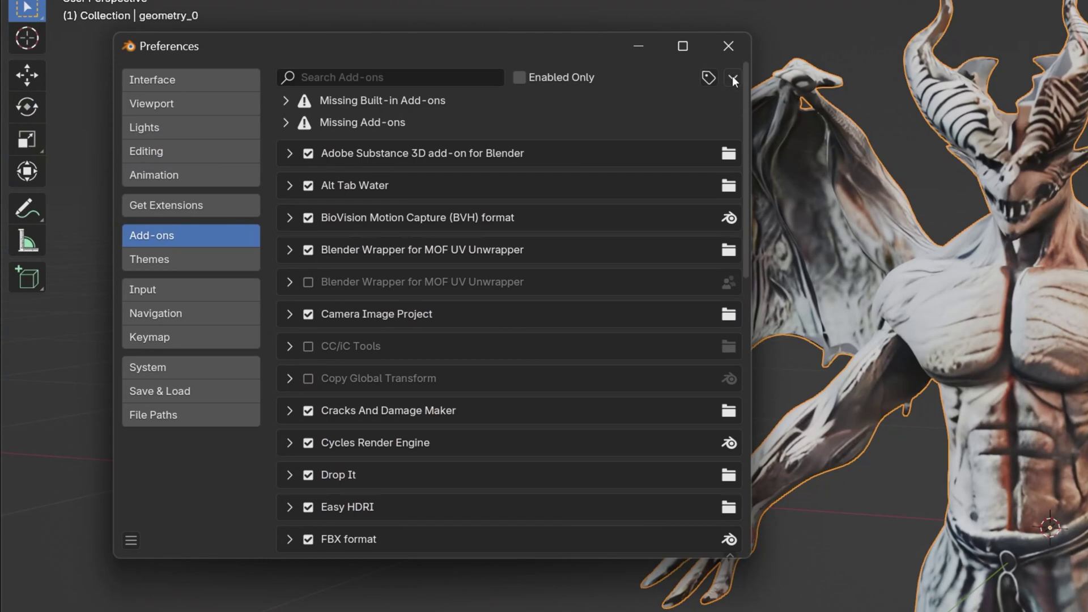
pyautogui.click(734, 77)
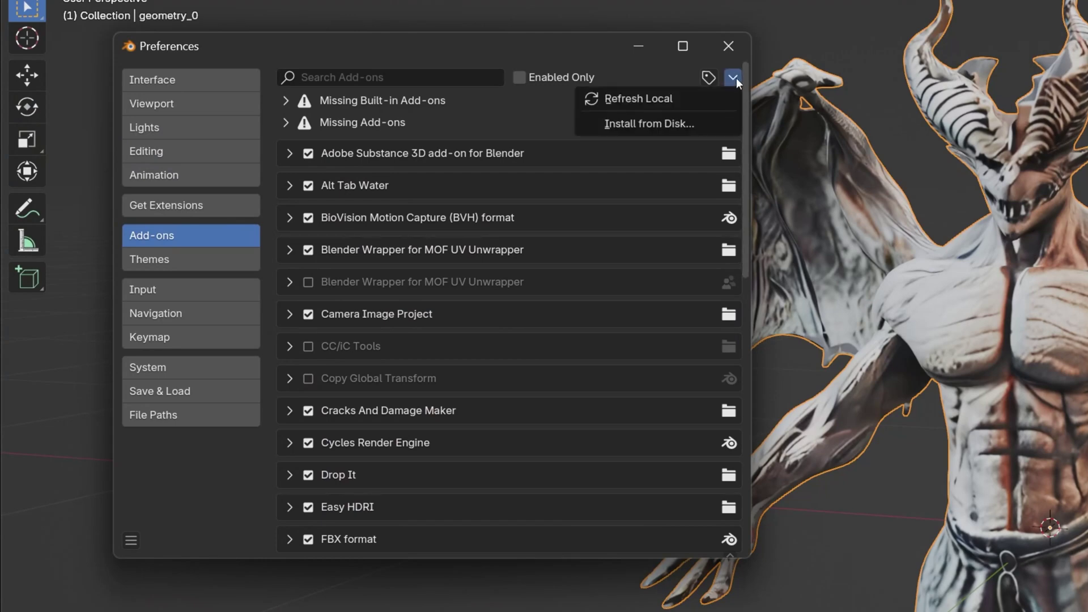
pyautogui.moveTo(709, 79)
pyautogui.click(731, 78)
pyautogui.click(699, 123)
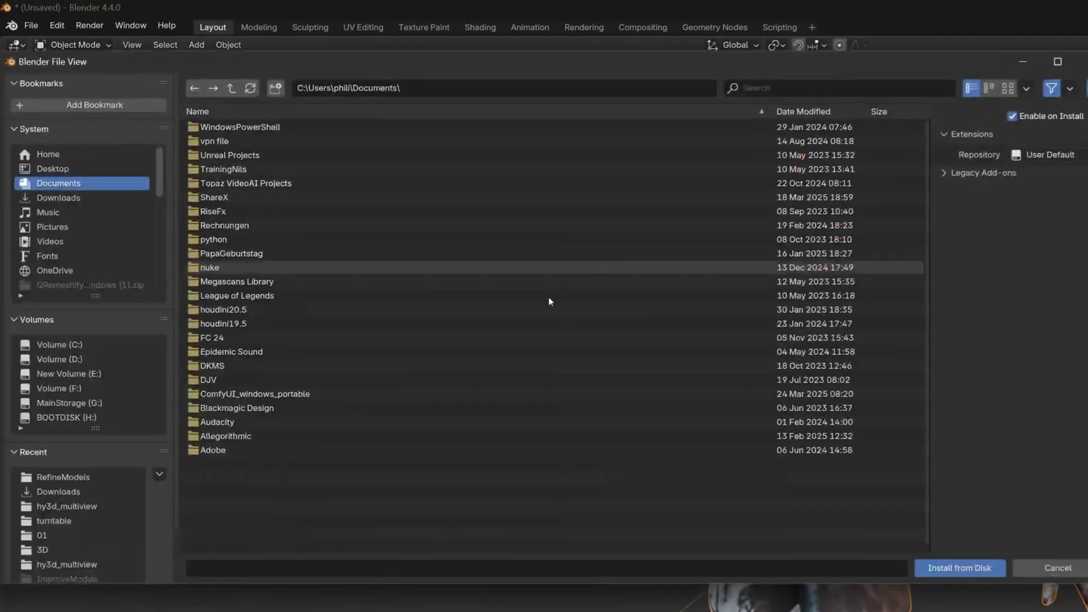
pyautogui.click(74, 197)
pyautogui.click(305, 398)
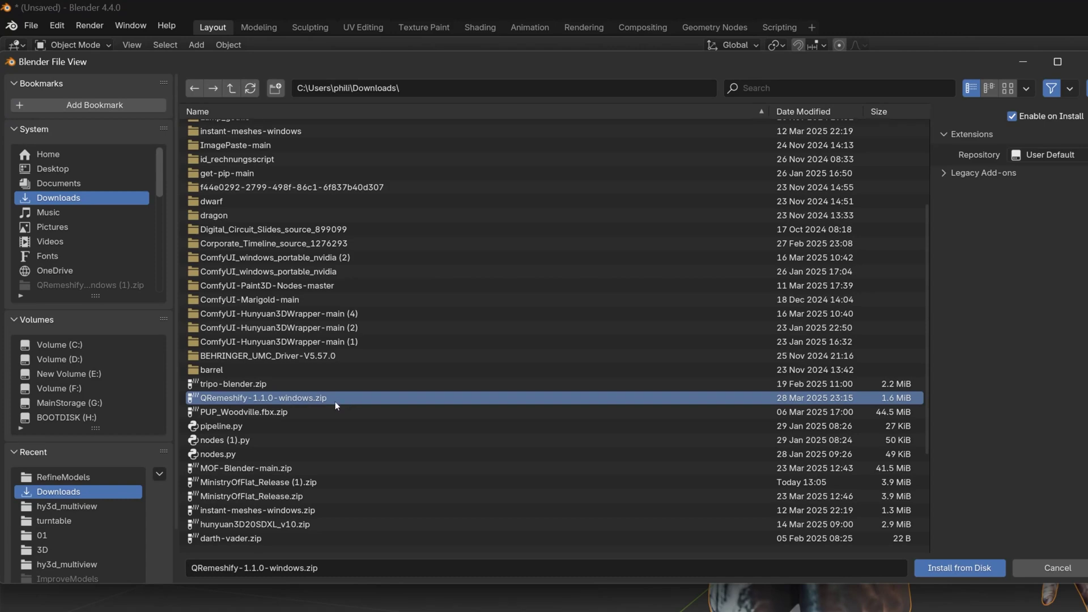
pyautogui.click(965, 569)
# Filter the add-ons by "q", check the QRemeshify entry's details and close the preferences
pyautogui.scroll(-1, 311, 300)
pyautogui.scroll(1, 311, 295)
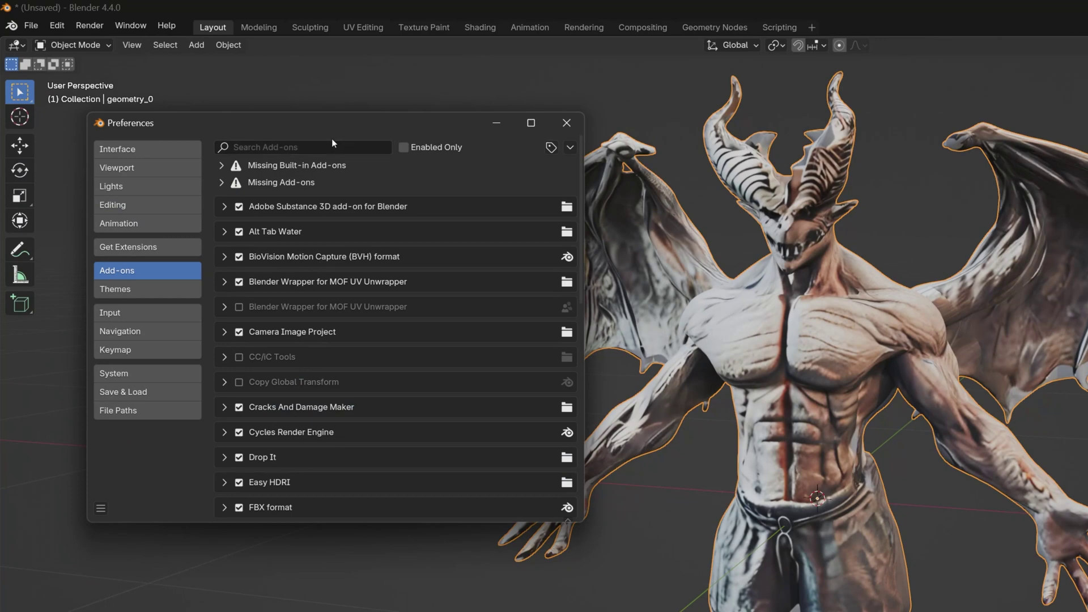
pyautogui.write('q')
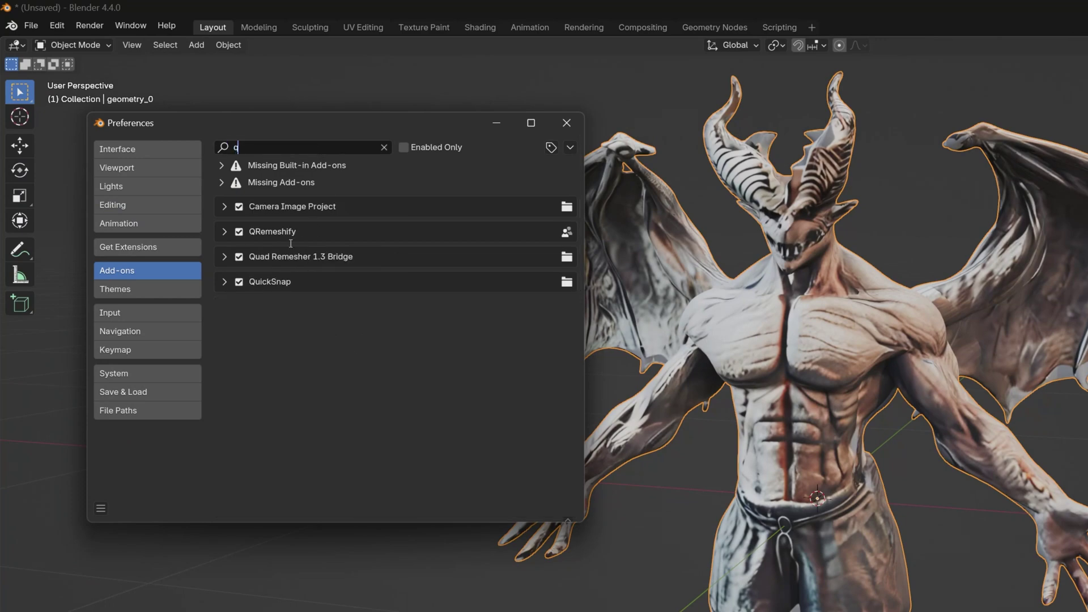
pyautogui.click(221, 232)
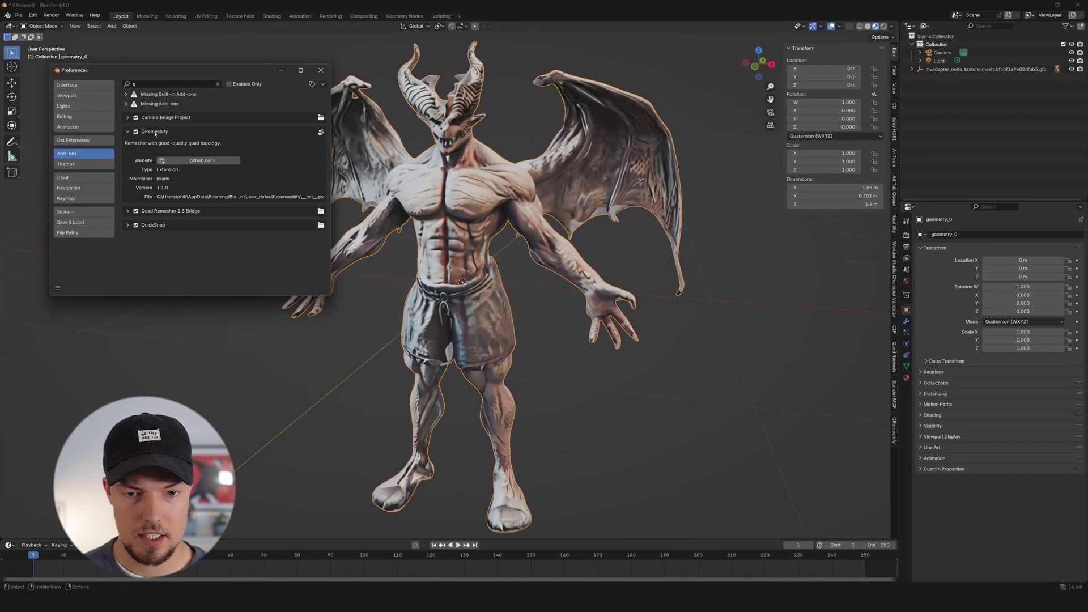
pyautogui.click(321, 70)
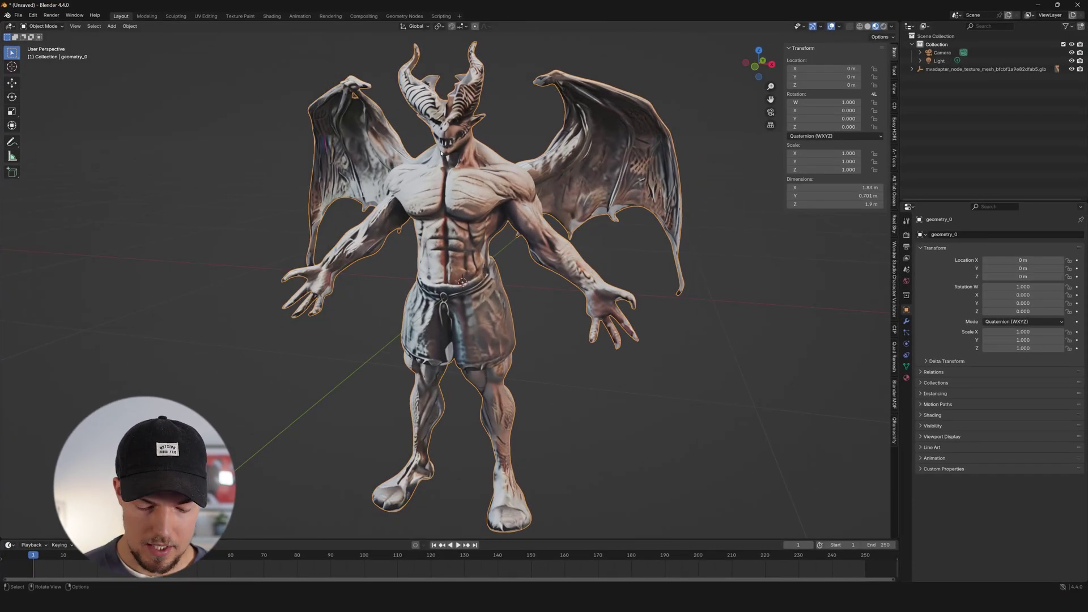
# Open the QRemeshify settings, set the Sharp Detect angle to 25 and enable symmetry on X
pyautogui.press('n')
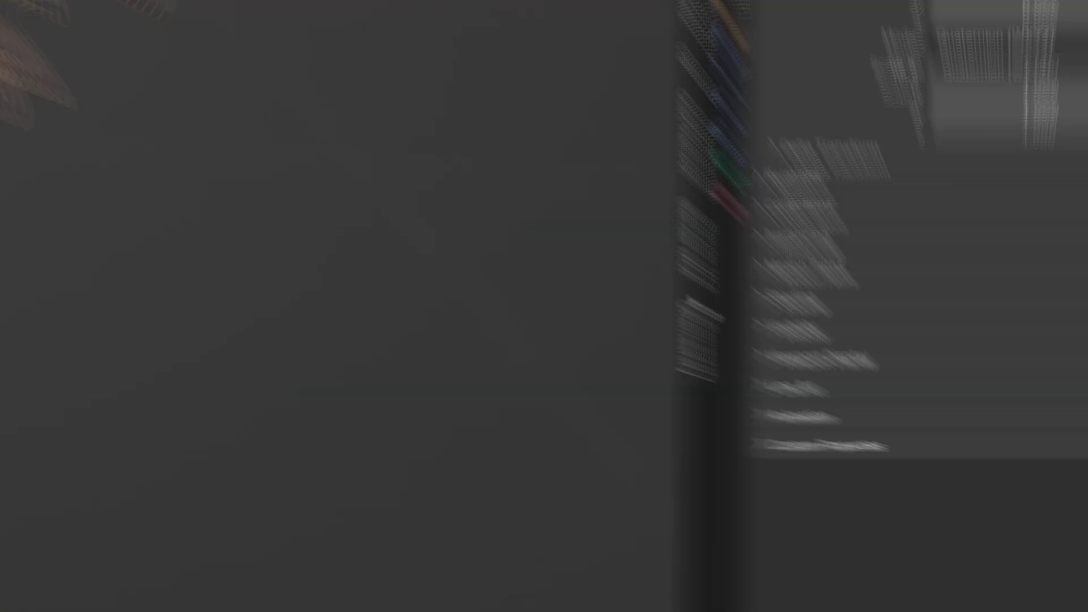
pyautogui.click(894, 431)
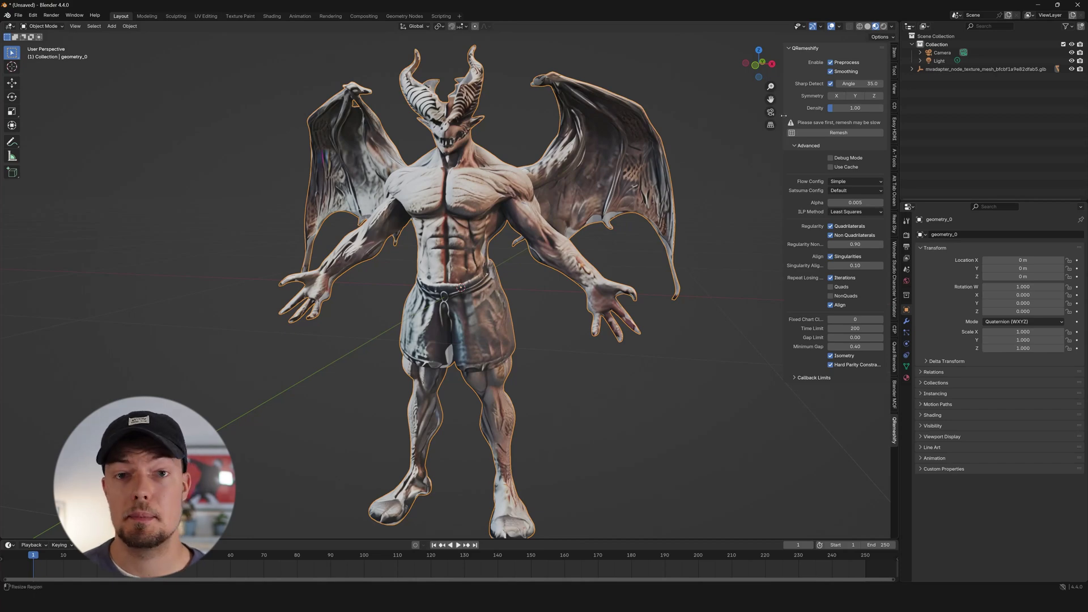
pyautogui.moveTo(783, 116); pyautogui.dragTo(777, 119)
pyautogui.moveTo(508, 268); pyautogui.dragTo(495, 281, button='middle')
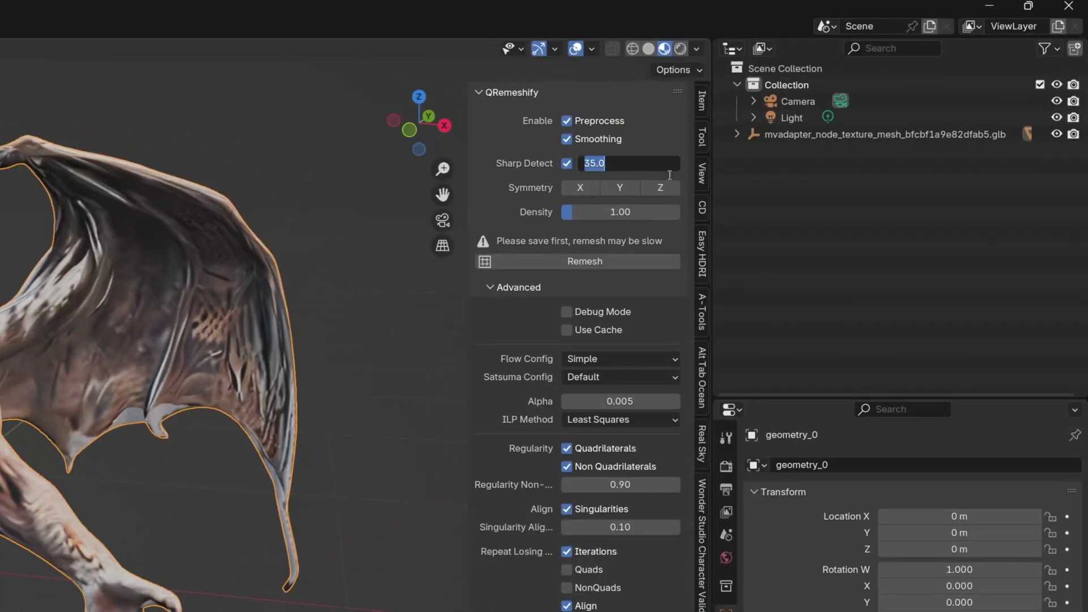
pyautogui.write('5')
pyautogui.press('Return')
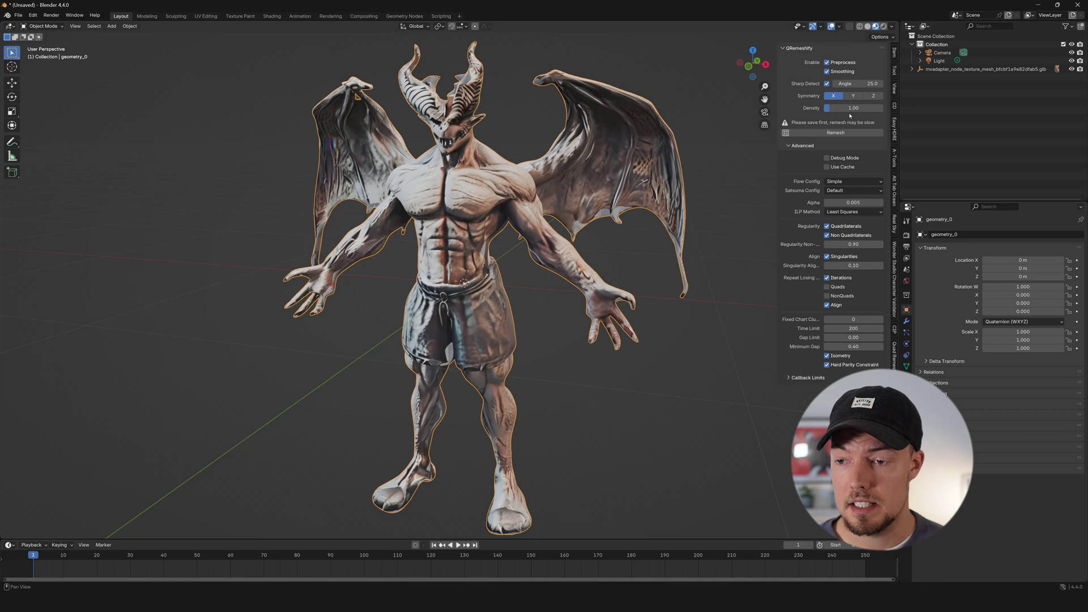
# Remesh the demon model with a QRemeshify density of 2 and inspect the new mesh from the side
pyautogui.write('2')
pyautogui.press('Return')
pyautogui.moveTo(770, 156); pyautogui.dragTo(776, 166, button='middle')
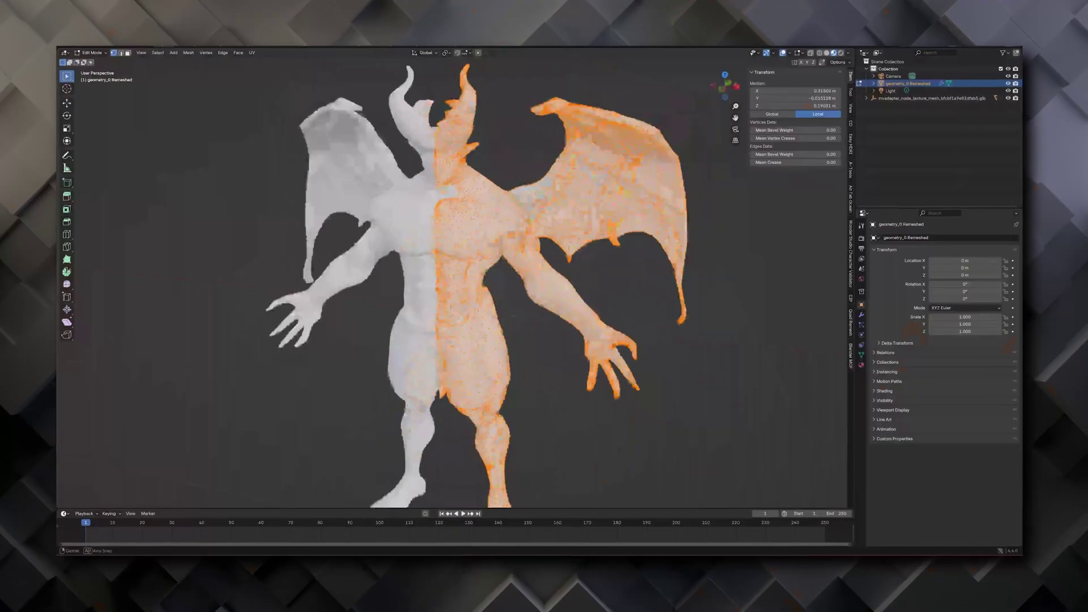
pyautogui.moveTo(594, 283); pyautogui.dragTo(436, 283, button='middle')
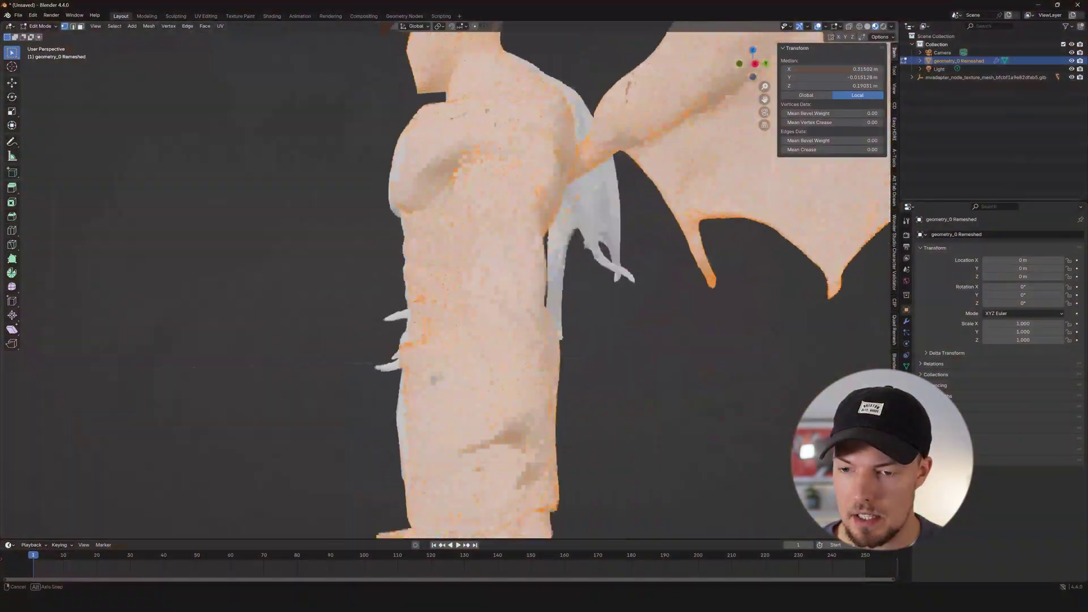
# Examine the remeshed half of the demon model in Edit Mode, comparing its quad flow with the mirrored half
pyautogui.moveTo(416, 227); pyautogui.dragTo(481, 224, button='middle')
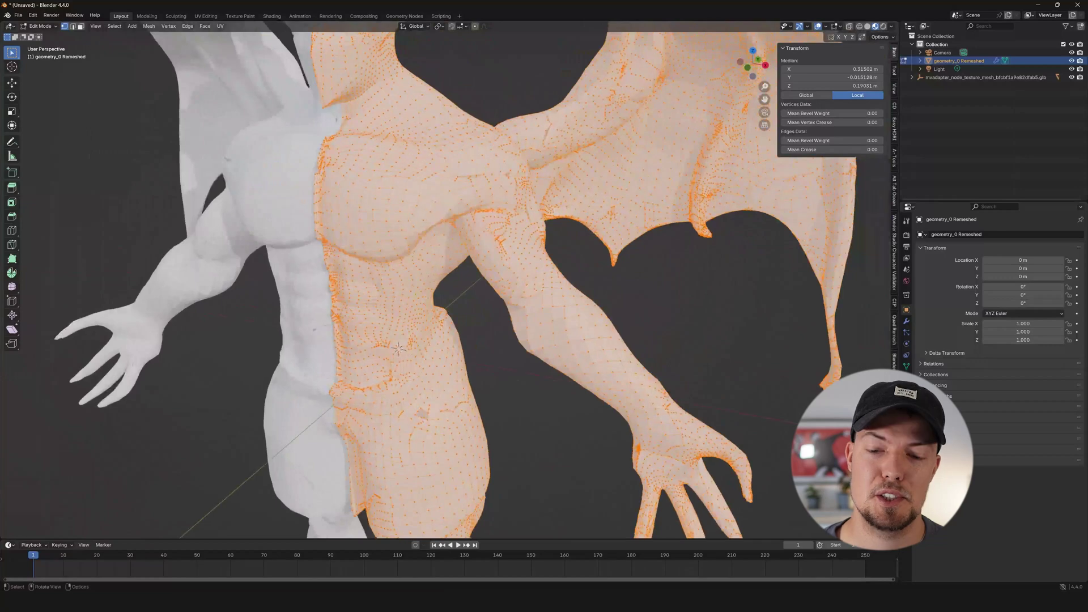
pyautogui.keyDown('shift'); pyautogui.moveTo(398, 348); pyautogui.dragTo(459, 309, button='middle'); pyautogui.keyUp('shift')
pyautogui.press('Tab')
pyautogui.click(894, 348)
pyautogui.press('Tab')
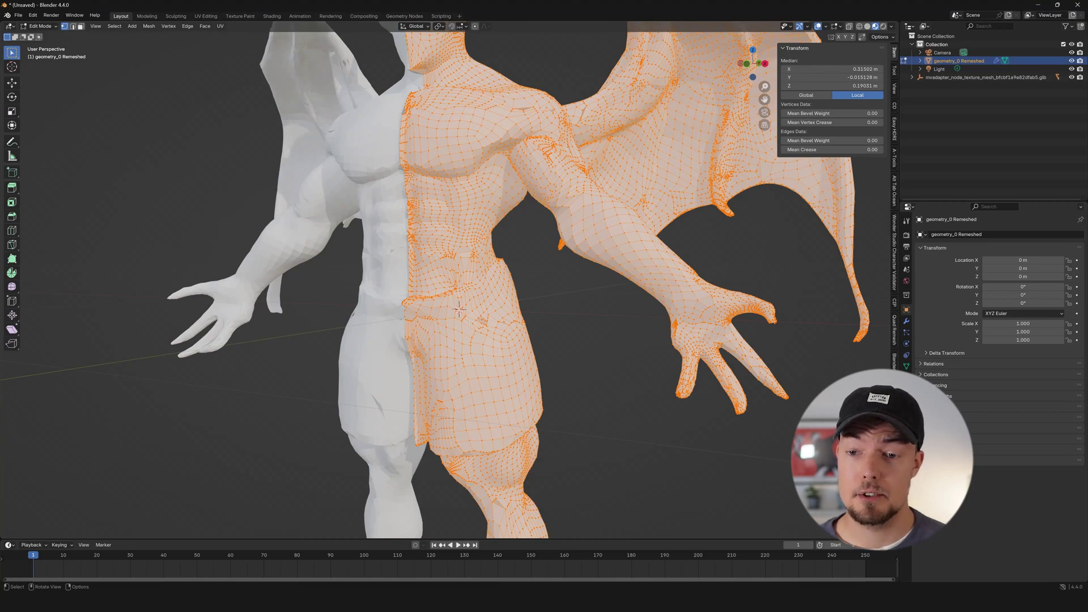
pyautogui.moveTo(459, 309); pyautogui.dragTo(459, 347, button='middle')
pyautogui.moveTo(544, 301); pyautogui.dragTo(559, 279, button='middle')
pyautogui.moveTo(491, 311); pyautogui.dragTo(507, 306, button='middle')
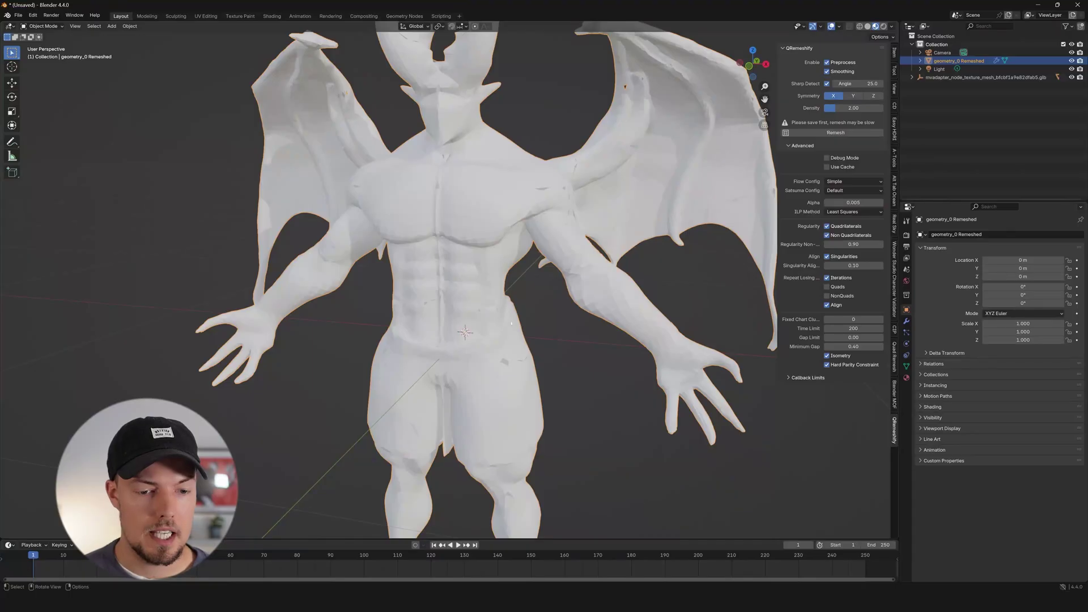
pyautogui.press('Tab')
pyautogui.moveTo(544, 170); pyautogui.dragTo(513, 287, button='middle')
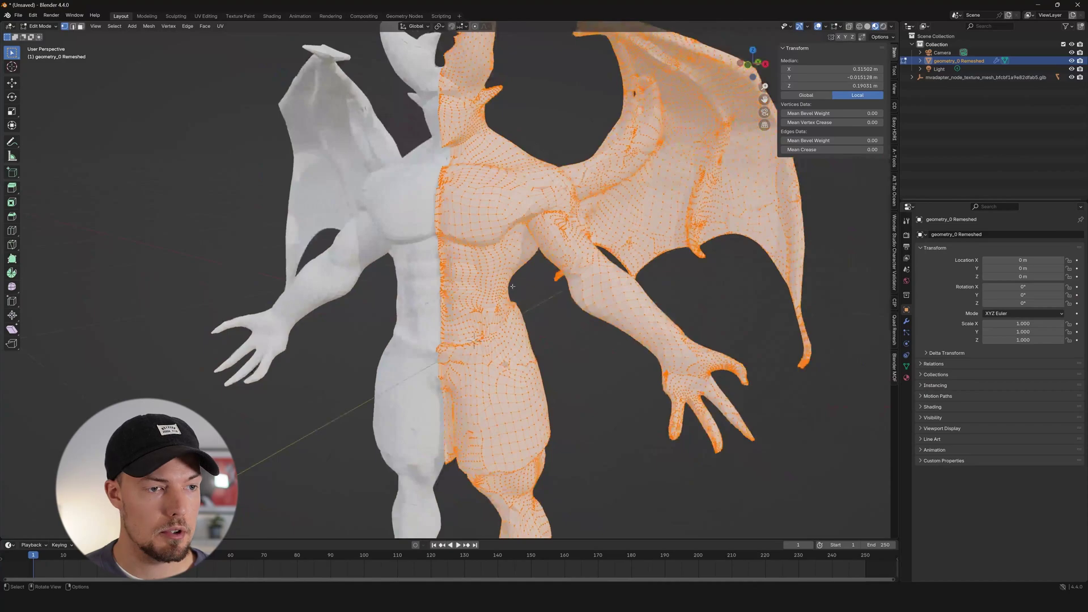
# Return to Object Mode and apply the Mirror modifier on the remeshed demon model
pyautogui.press('Tab')
pyautogui.click(894, 431)
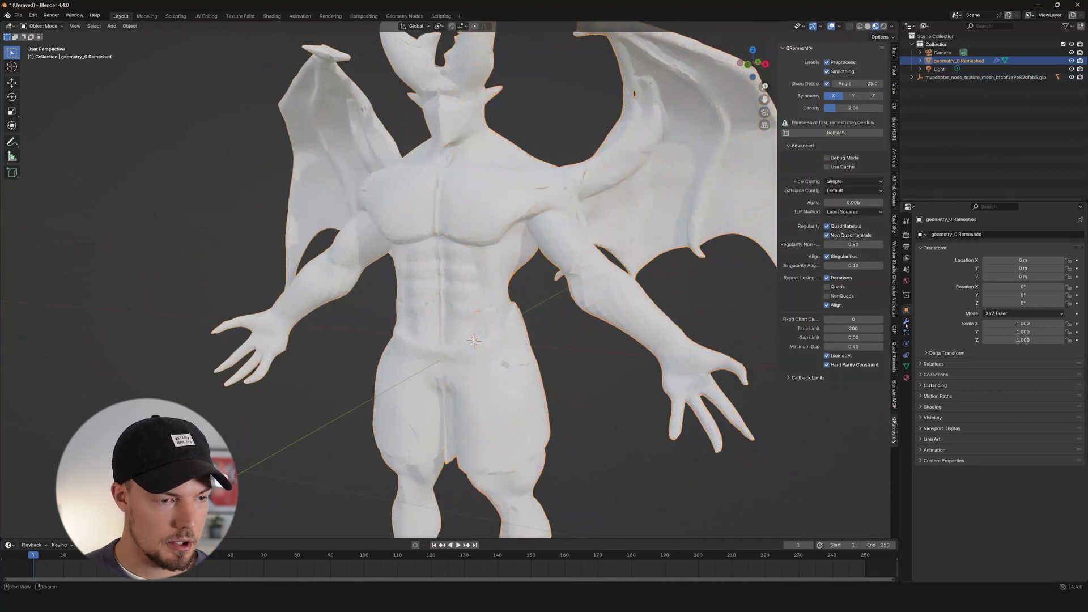
pyautogui.click(906, 322)
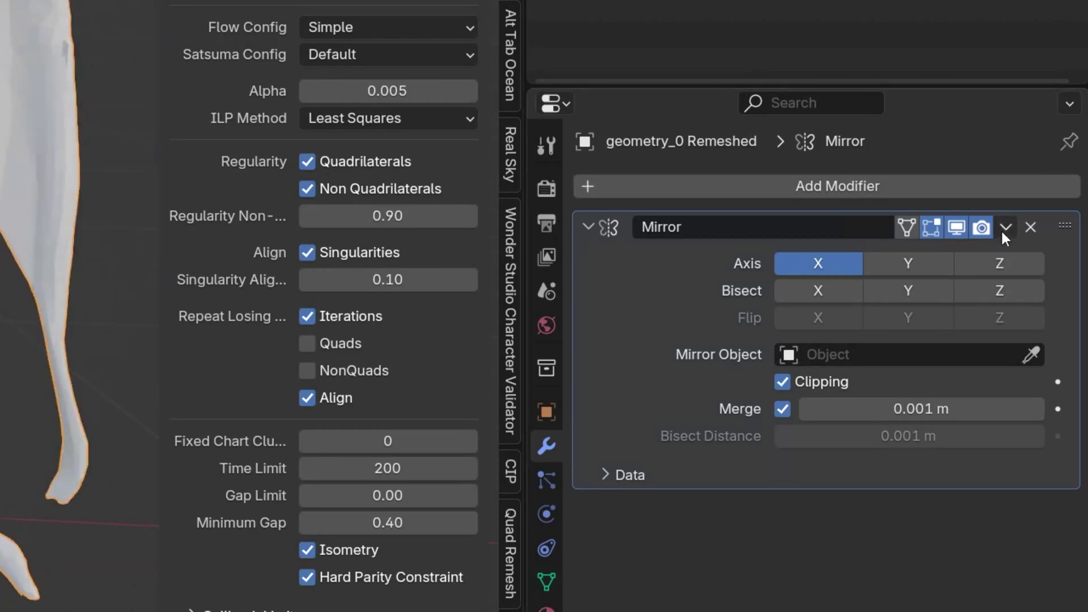
pyautogui.click(1004, 229)
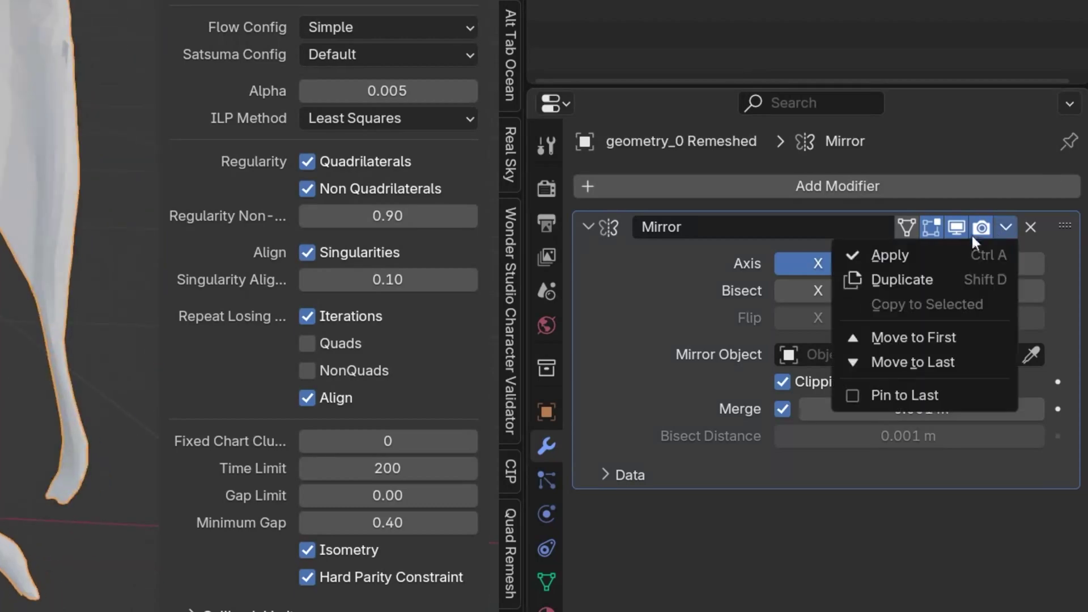
pyautogui.click(907, 255)
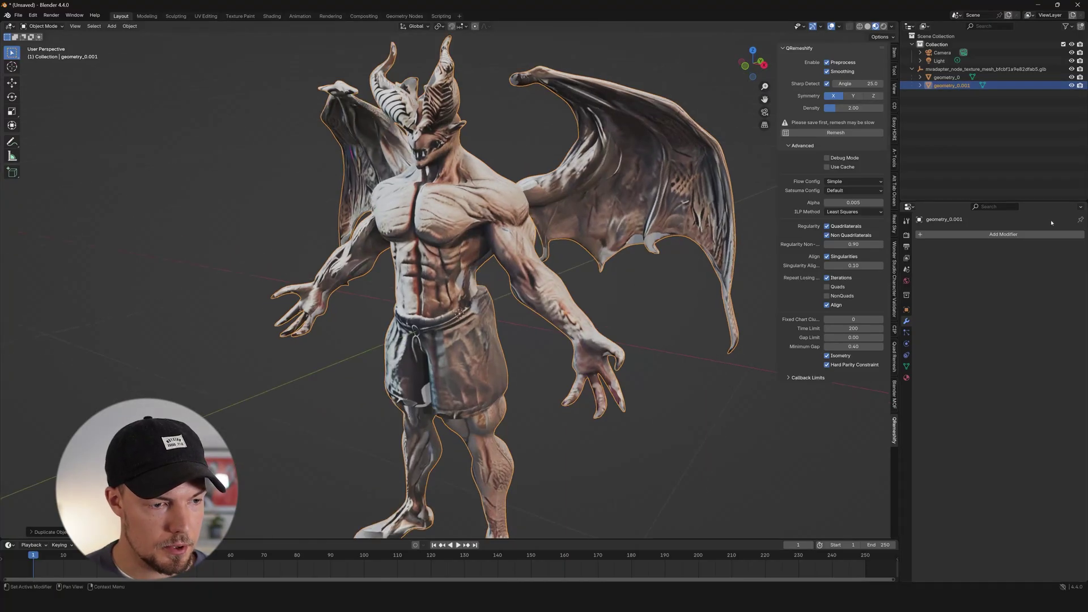
# Add a Collapse Decimate modifier with a ratio of about 0.26 to the duplicate geometry_0.001 and apply it
pyautogui.click(977, 237)
pyautogui.click(973, 240)
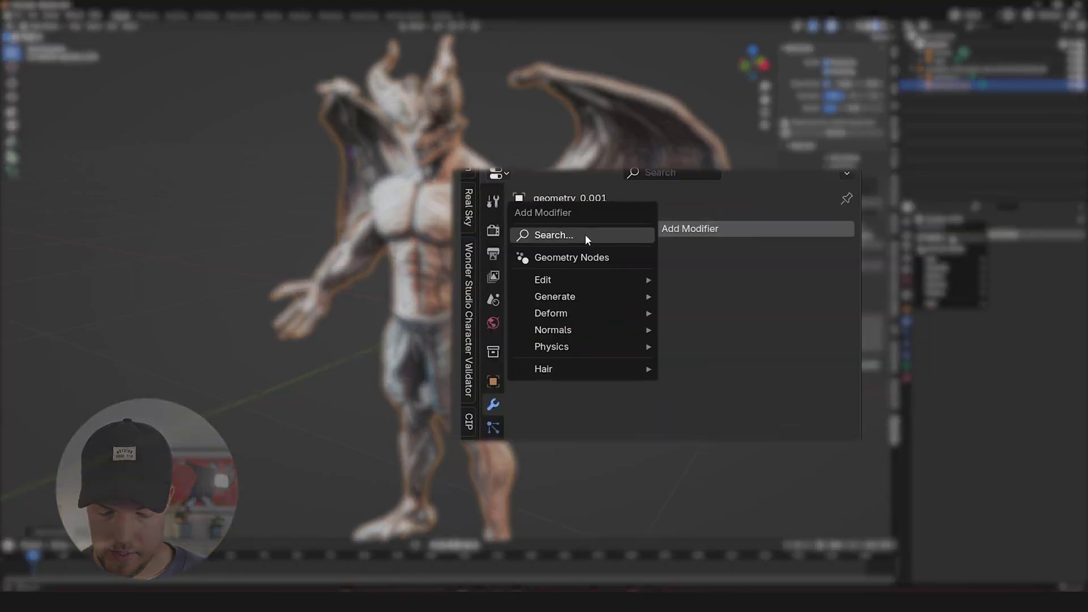
pyautogui.write('tri')
pyautogui.press('BackSpace')
pyautogui.press('BackSpace')
pyautogui.press('BackSpace')
pyautogui.write('dec')
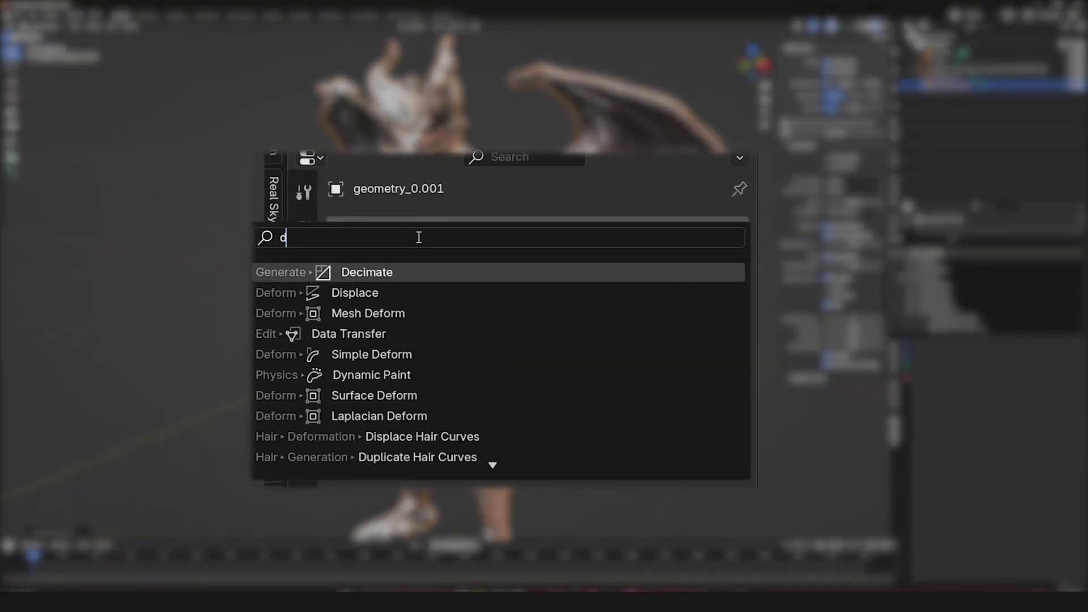
pyautogui.press('Return')
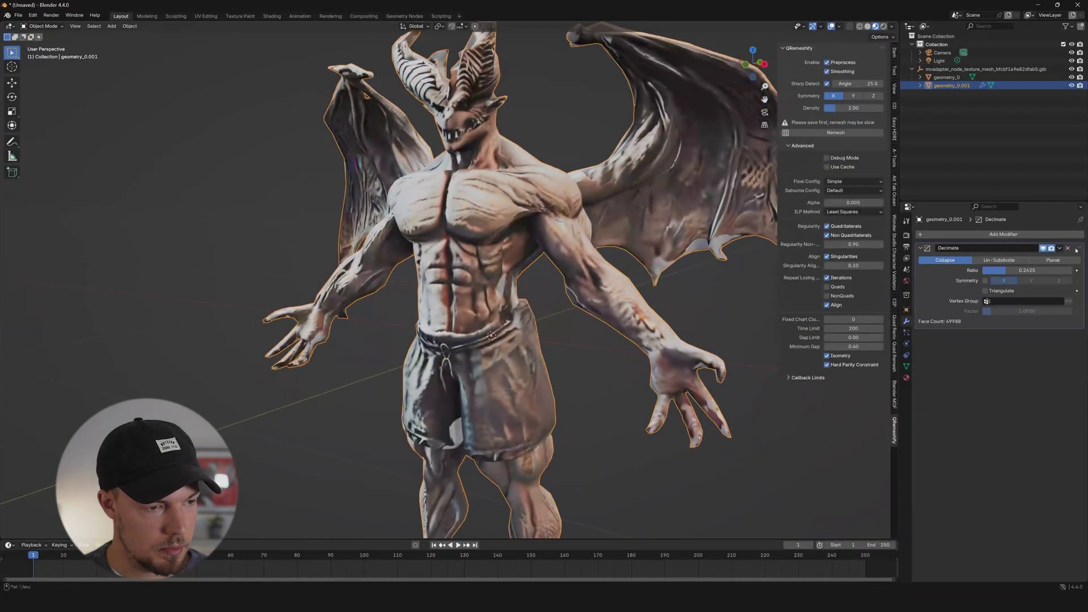
pyautogui.click(686, 260)
pyautogui.click(1020, 257)
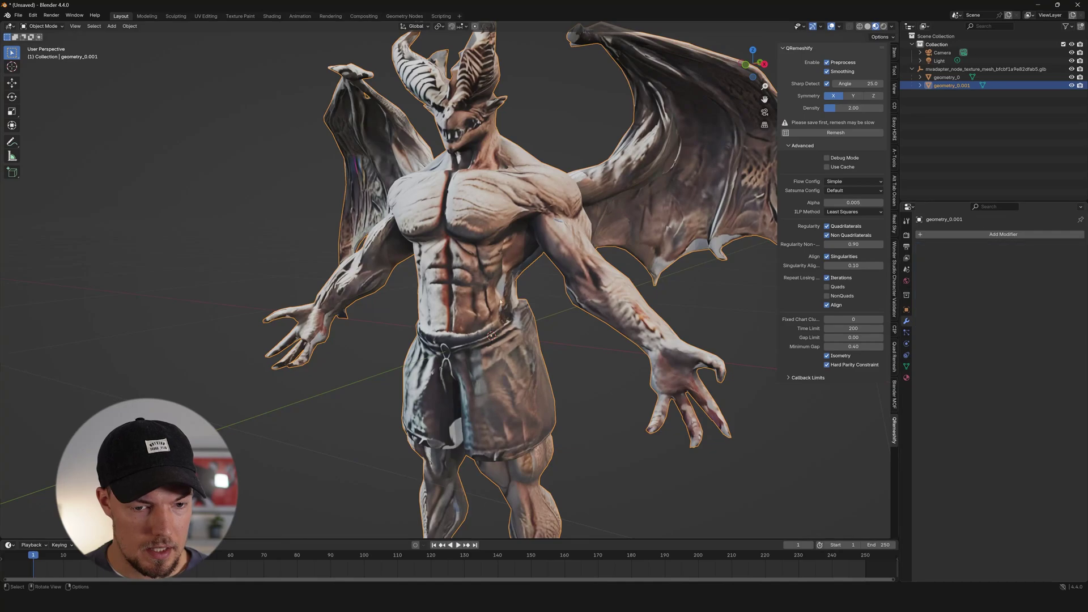
# Examine the decimated mesh's topology on the demon's torso and whole body in Edit Mode
pyautogui.moveTo(510, 284); pyautogui.dragTo(544, 283, button='middle')
pyautogui.press('Tab')
pyautogui.scroll(3, 476, 284)
pyautogui.moveTo(476, 283); pyautogui.dragTo(363, 283, button='middle')
pyautogui.scroll(-5, 482, 283)
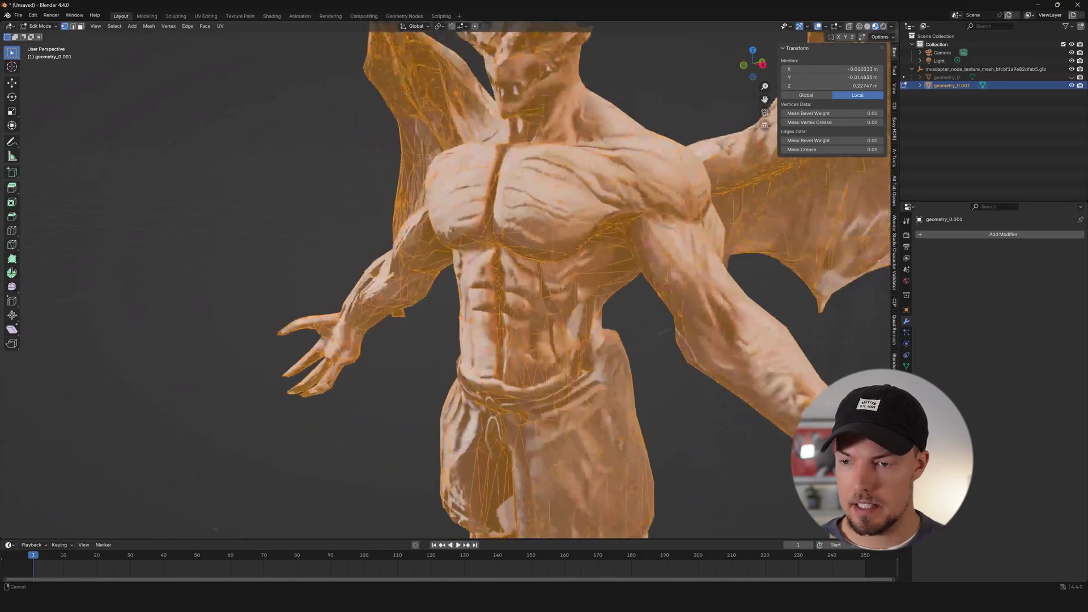
pyautogui.scroll(-5, 544, 283)
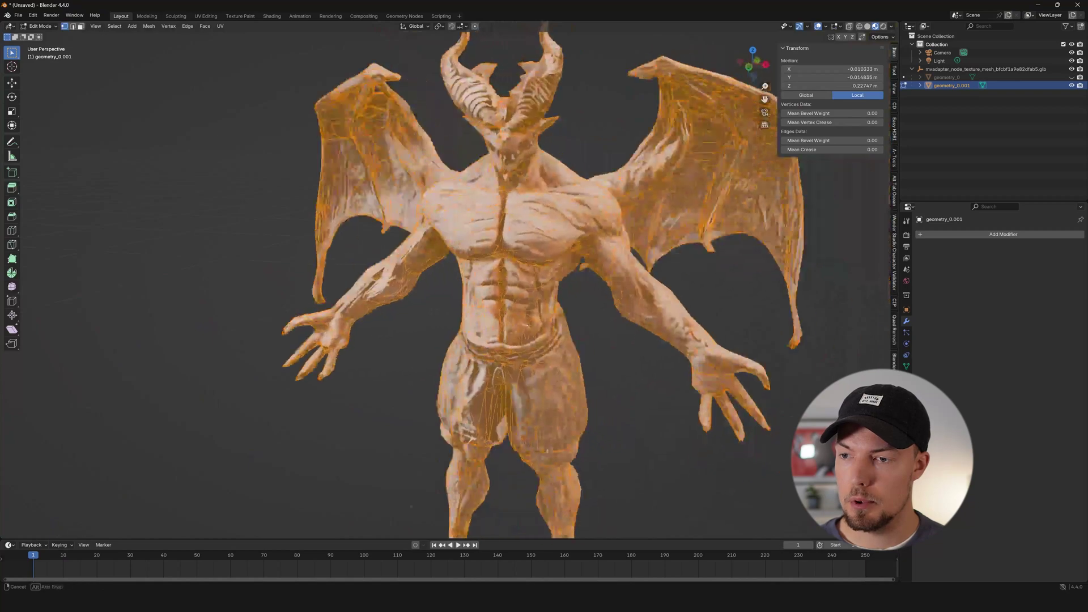
pyautogui.keyDown('shift'); pyautogui.moveTo(628, 234); pyautogui.dragTo(608, 239, button='middle'); pyautogui.keyUp('shift')
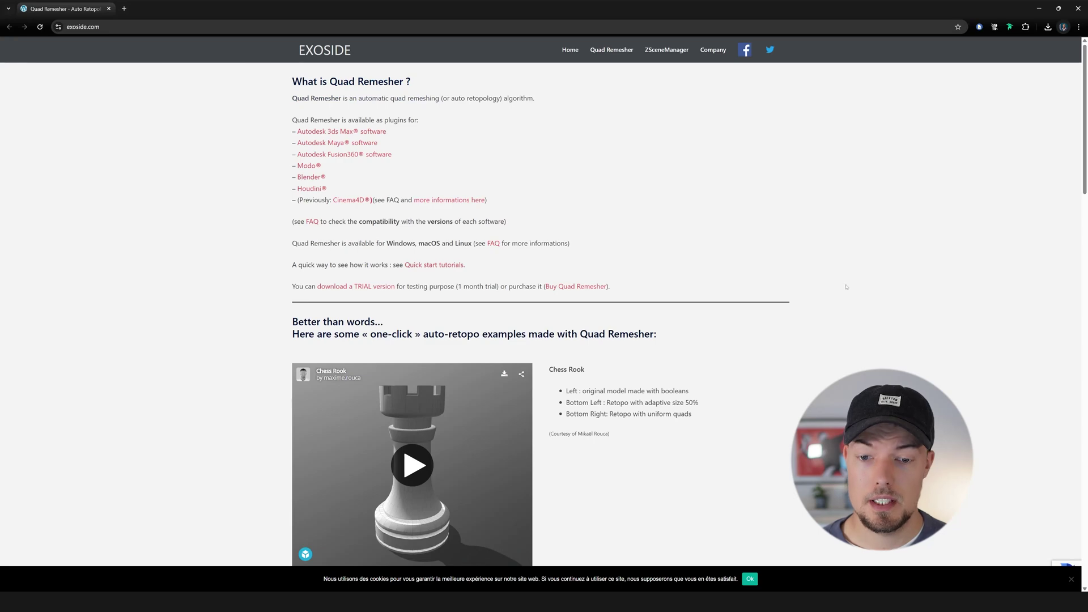
# Switch to the browser and skim the Quad Remesher overview on exoside.com
pyautogui.scroll(-2, 842, 276)
pyautogui.scroll(-5, 809, 225)
pyautogui.scroll(6, 709, 197)
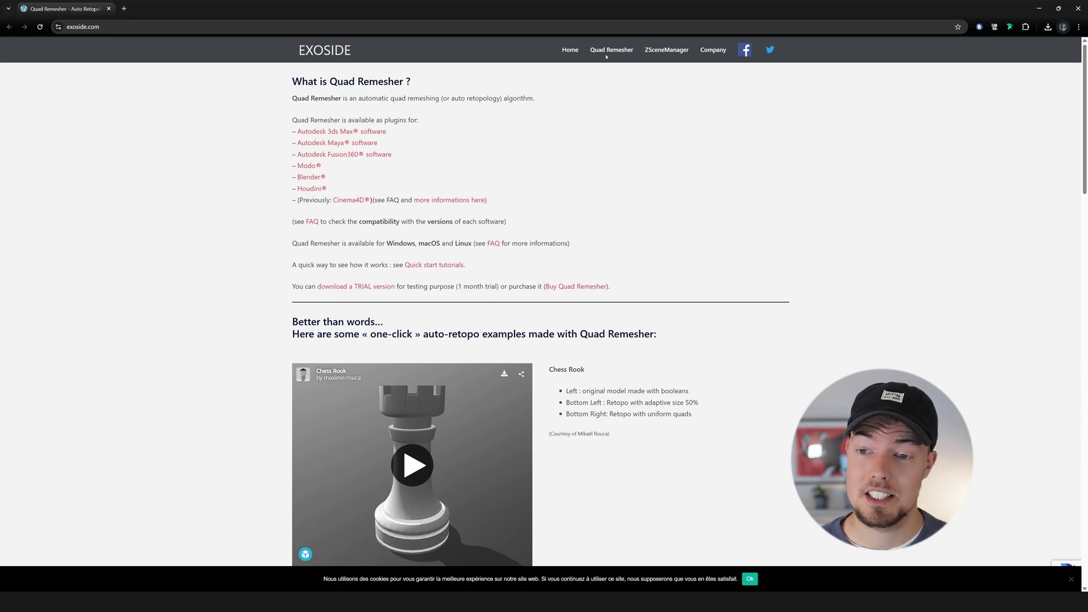
# View the Buy Quad Remesher page and open the Quad Remesher download page
pyautogui.moveTo(605, 52)
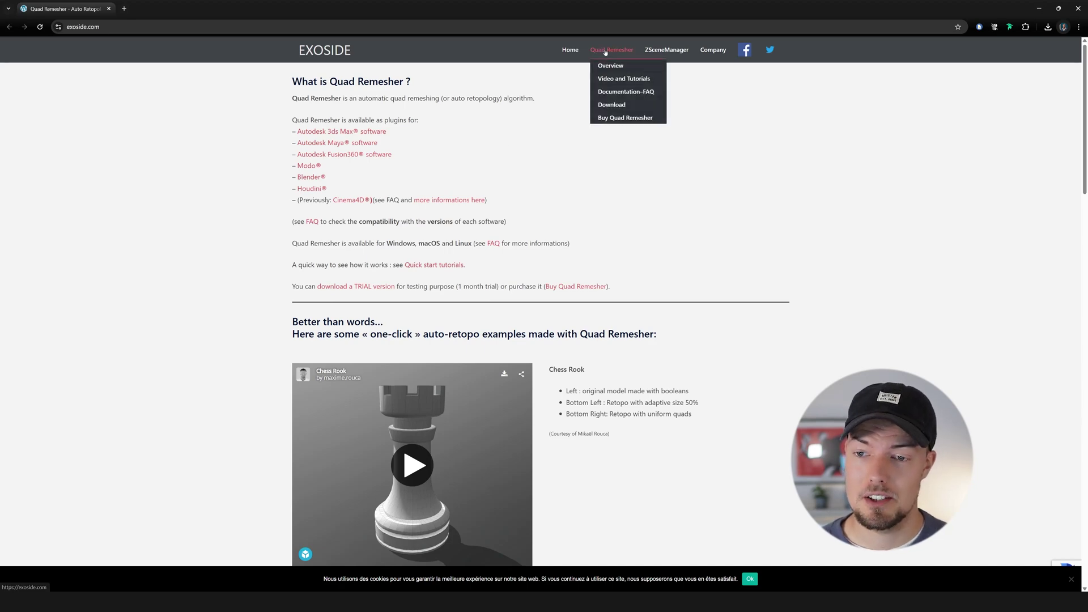
pyautogui.click(623, 118)
pyautogui.moveTo(339, 121); pyautogui.dragTo(610, 310)
pyautogui.click(624, 318)
pyautogui.scroll(-4, 654, 332)
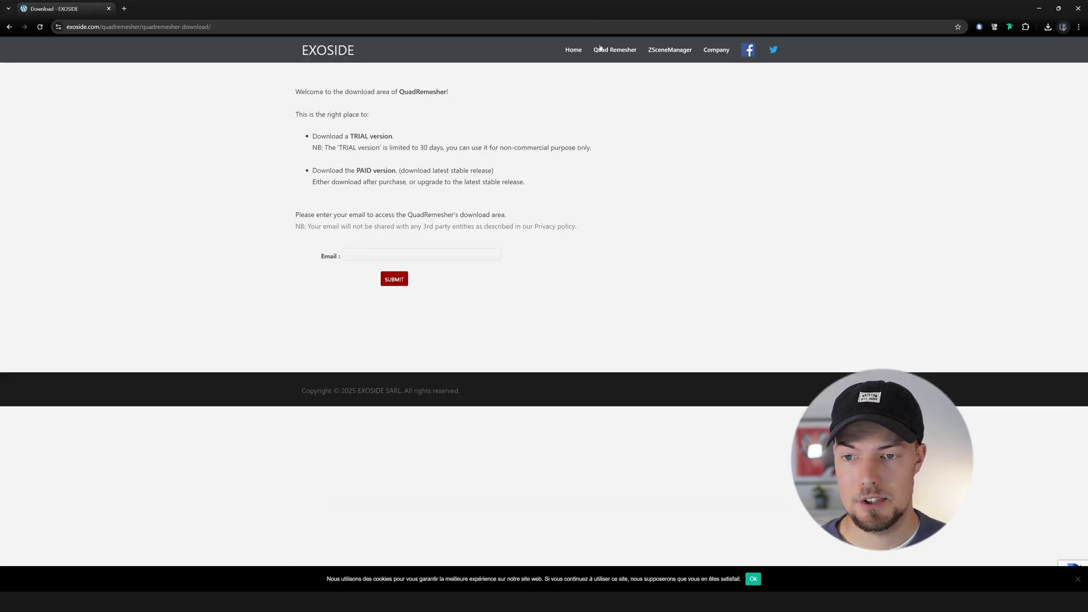
pyautogui.moveTo(616, 48)
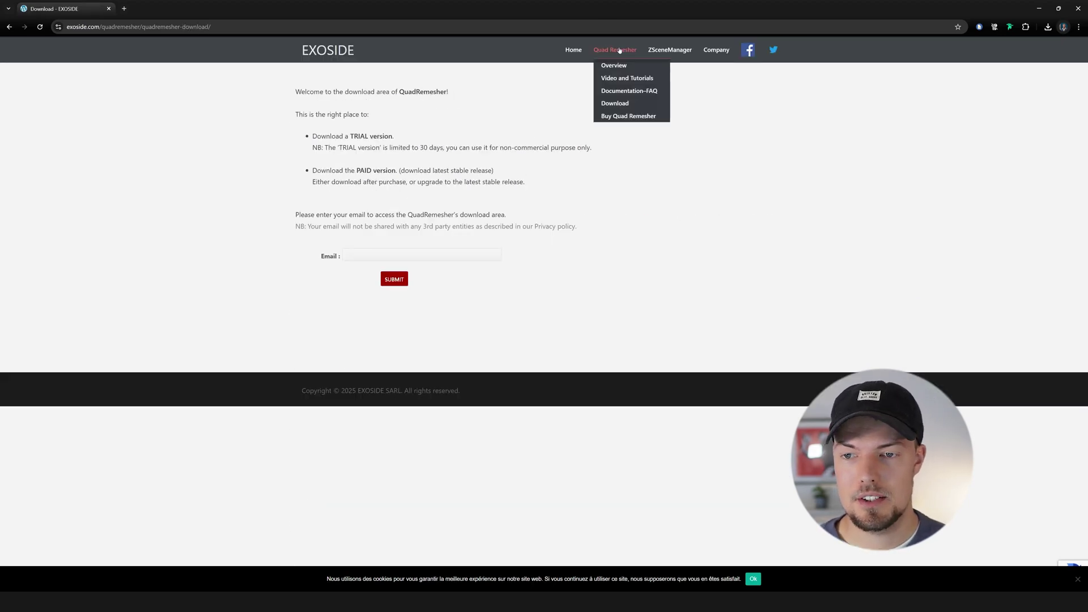
pyautogui.click(624, 107)
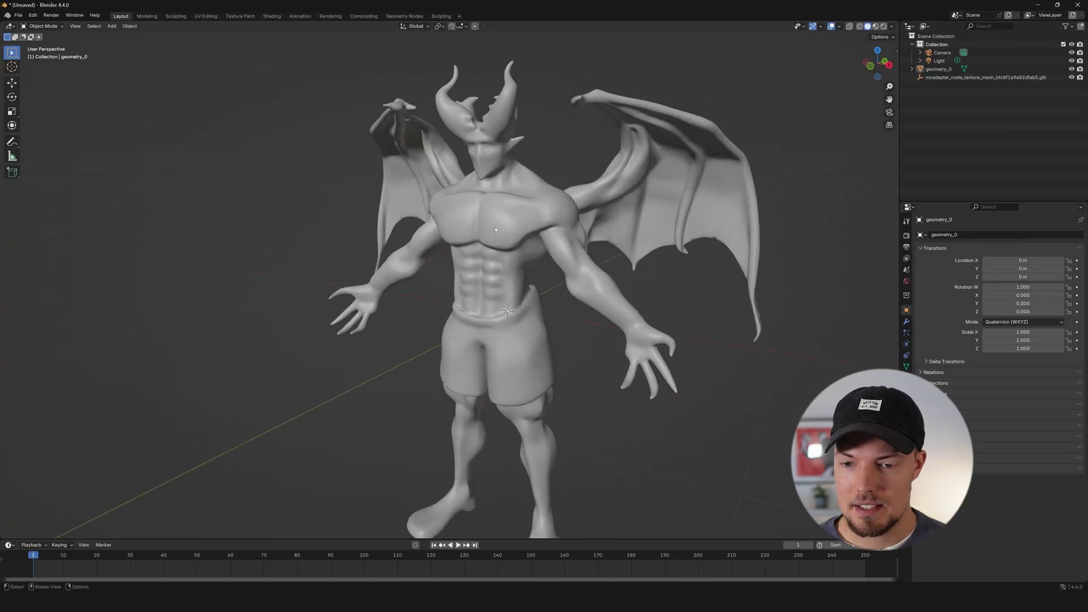
# Switch to Blender, open the add-on preferences and check the option for installing an add-on from disk
pyautogui.scroll(2, 673, 283)
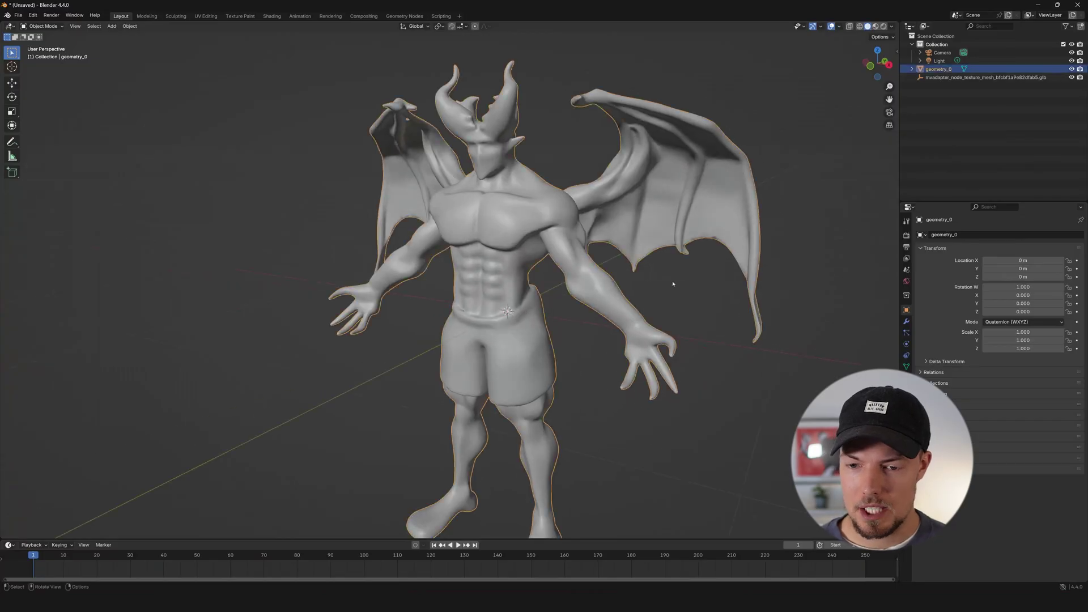
pyautogui.click(55, 17)
pyautogui.moveTo(33, 16)
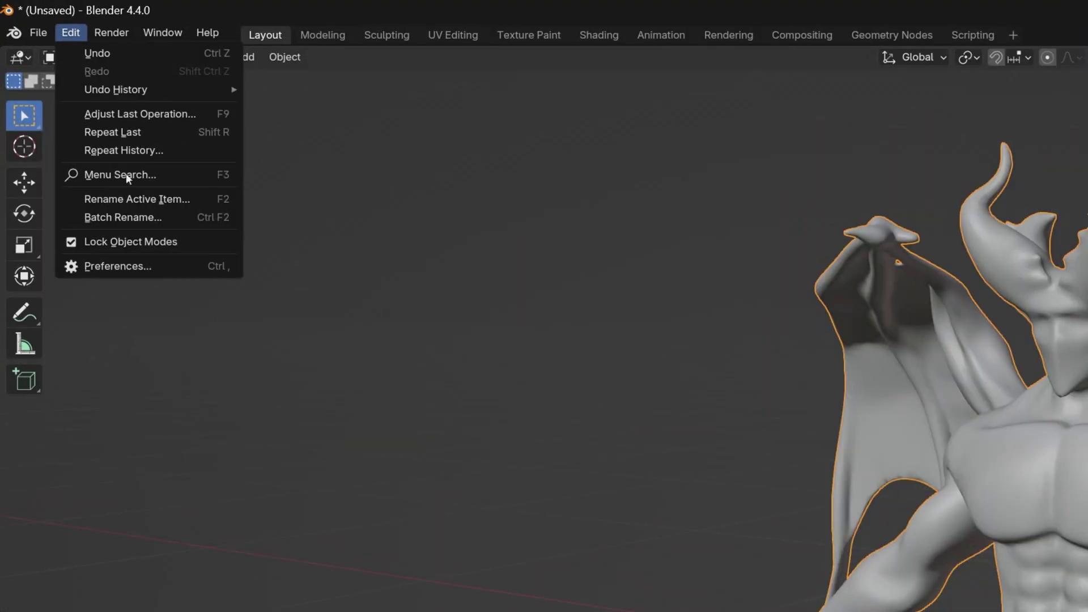
pyautogui.click(148, 264)
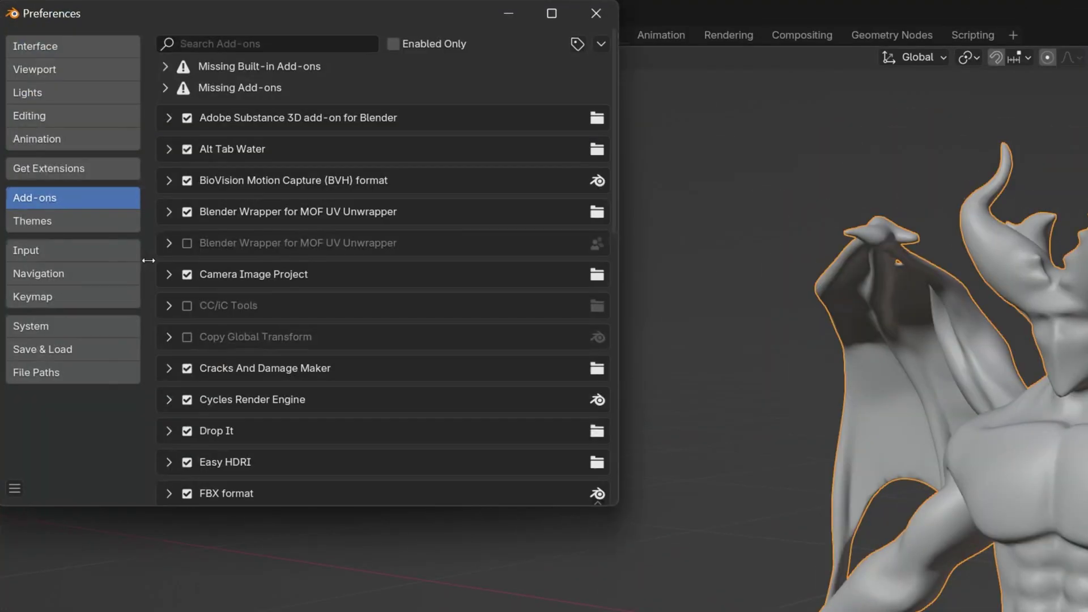
pyautogui.moveTo(253, 11); pyautogui.dragTo(470, 35)
pyautogui.click(814, 69)
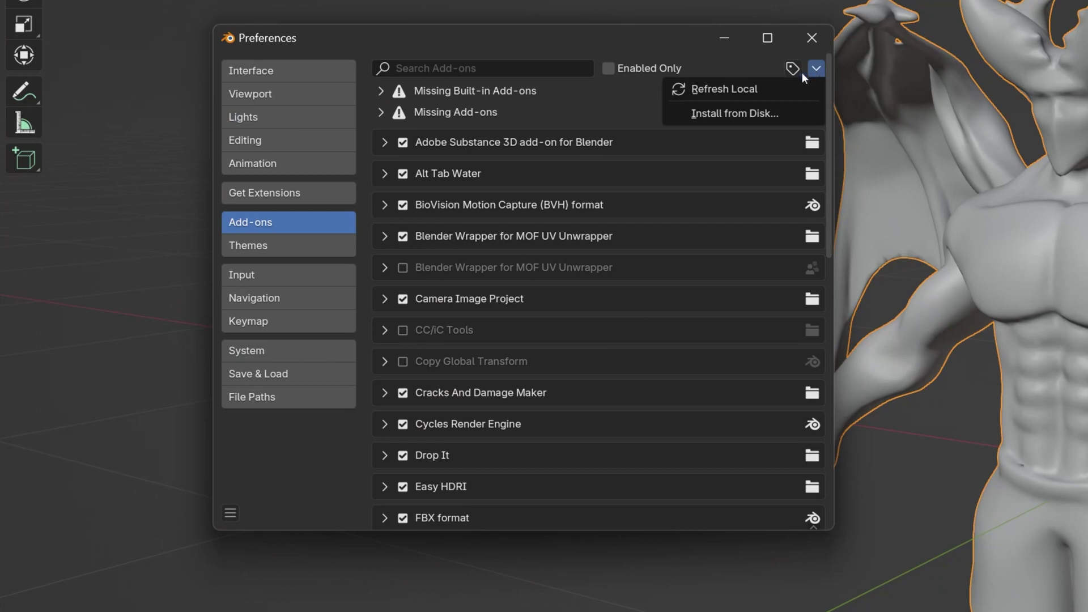
pyautogui.click(642, 68)
pyautogui.click(607, 68)
# Filter the add-ons by "qua", check the Quad Remesher 1.3 Bridge details and close the preferences
pyautogui.click(494, 67)
pyautogui.write('qua')
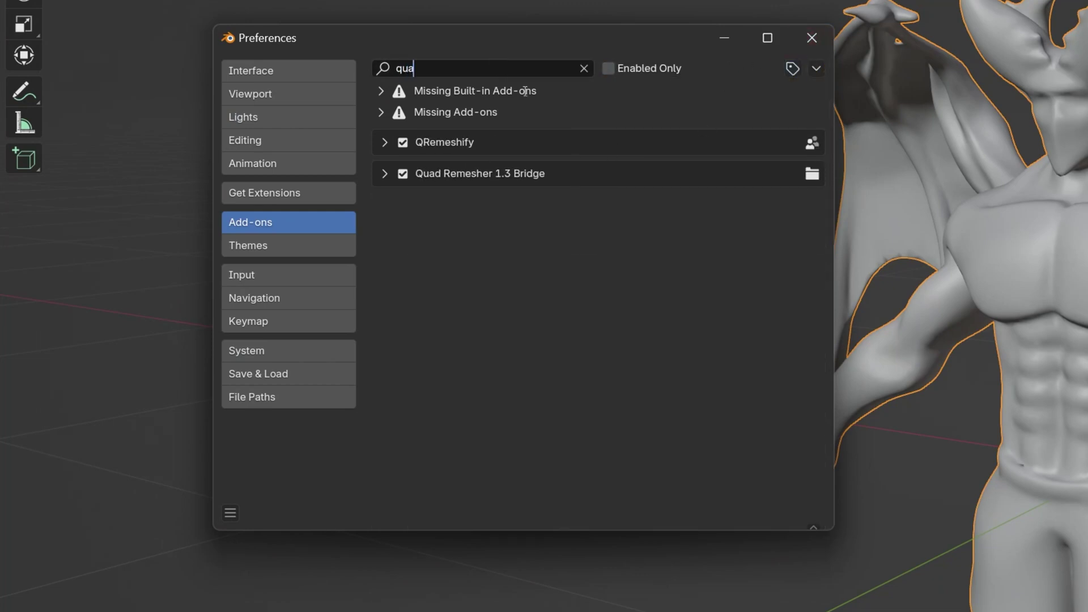
pyautogui.click(384, 173)
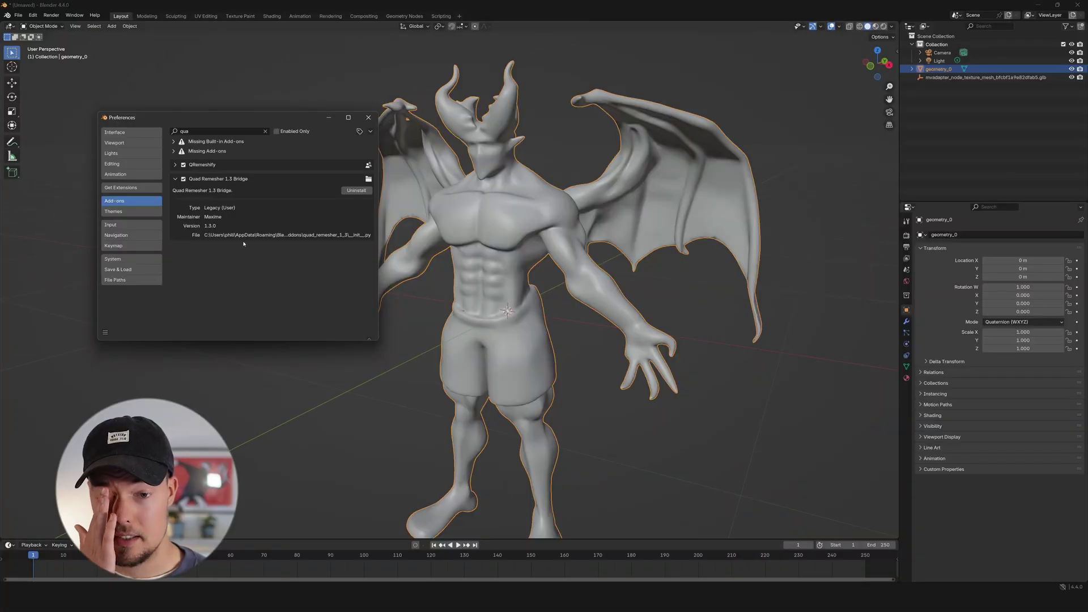
pyautogui.click(368, 117)
# Keep the demon model geometry_0 visible and open the Quad Remesher 1.3 settings
pyautogui.moveTo(551, 307); pyautogui.dragTo(564, 299, button='middle')
pyautogui.press('h')
pyautogui.press('n')
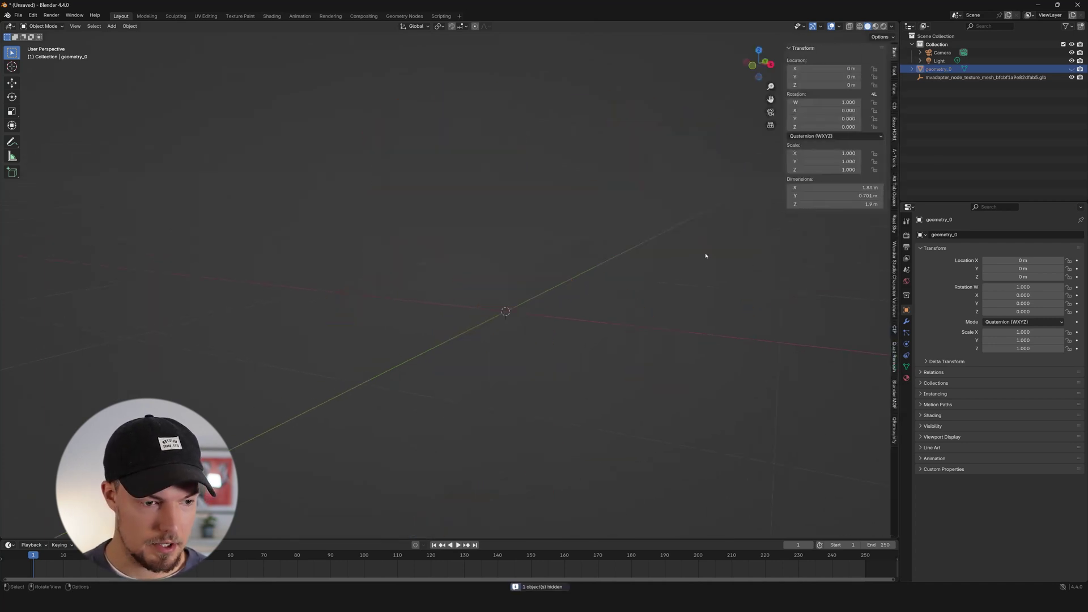
pyautogui.hotkey('alt', 'h')
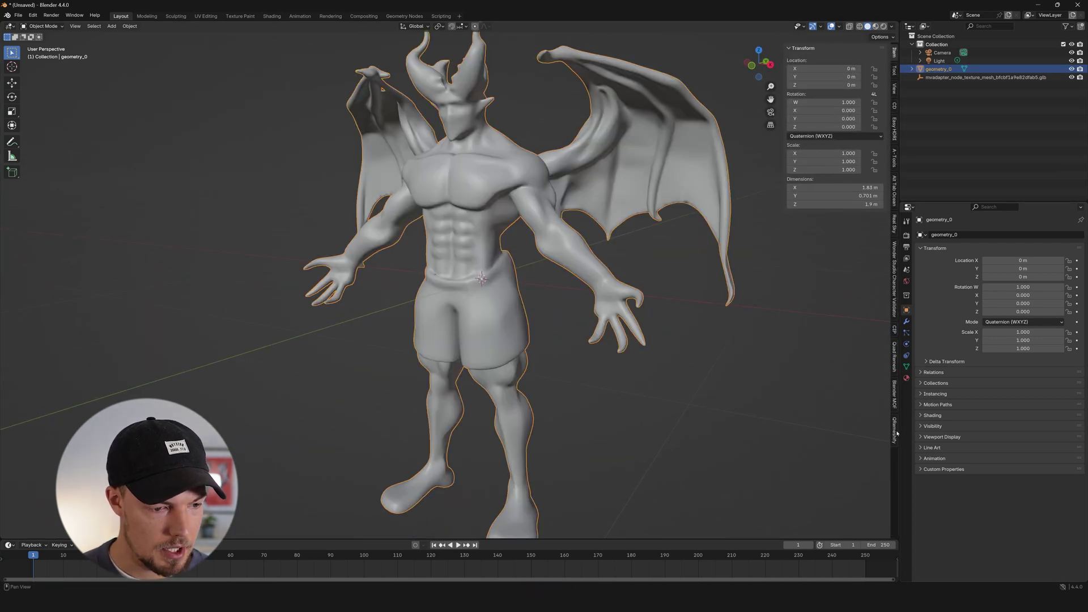
pyautogui.click(894, 357)
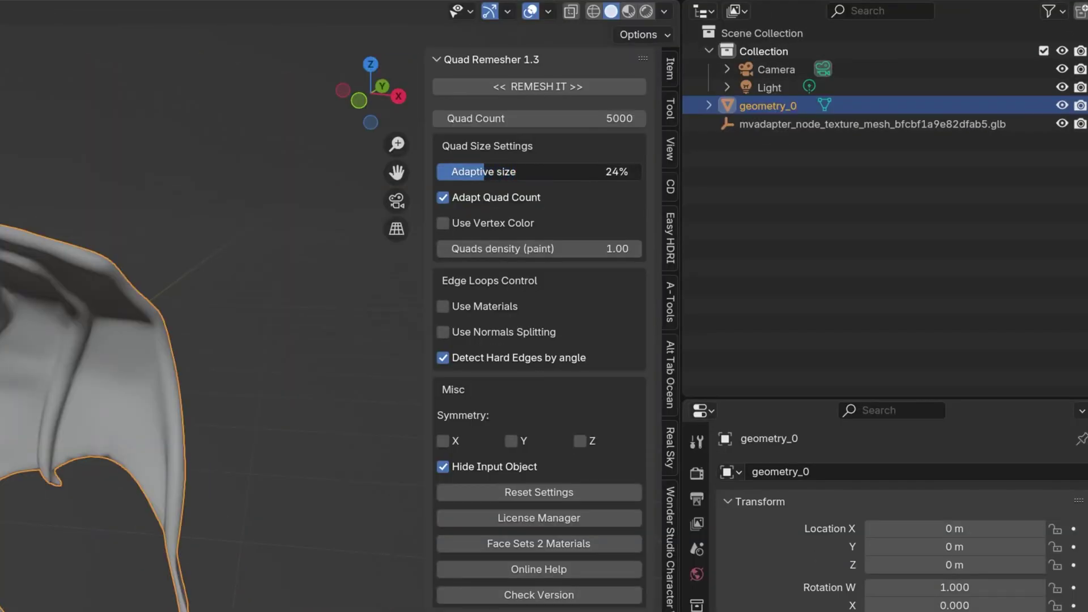
# Set the quad count to 2500 with an adaptive size of 29% and remesh the demon model
pyautogui.click(530, 117)
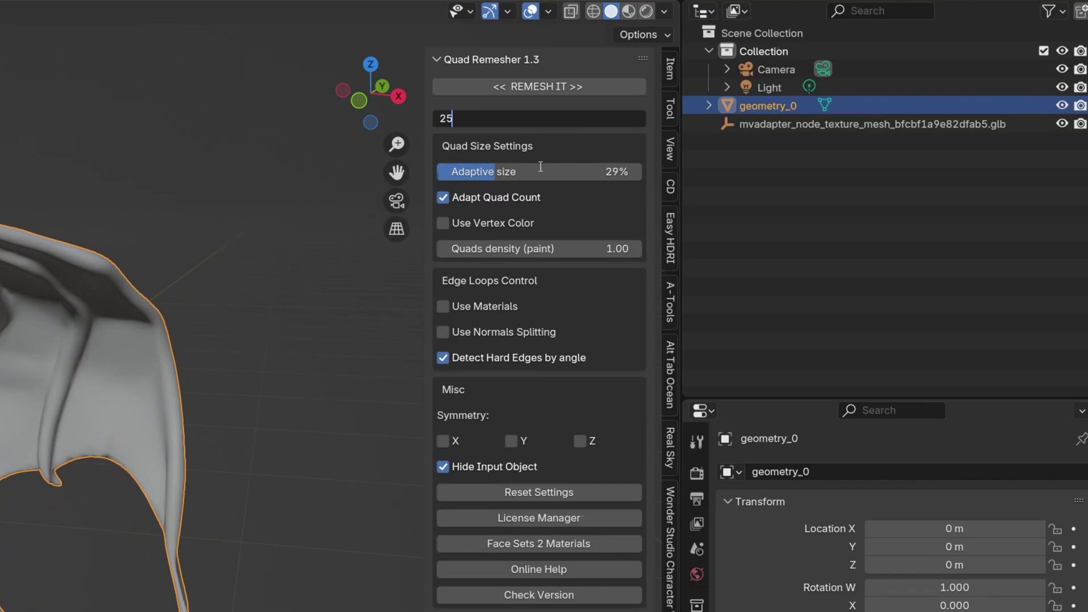
pyautogui.write('2500')
pyautogui.press('Return')
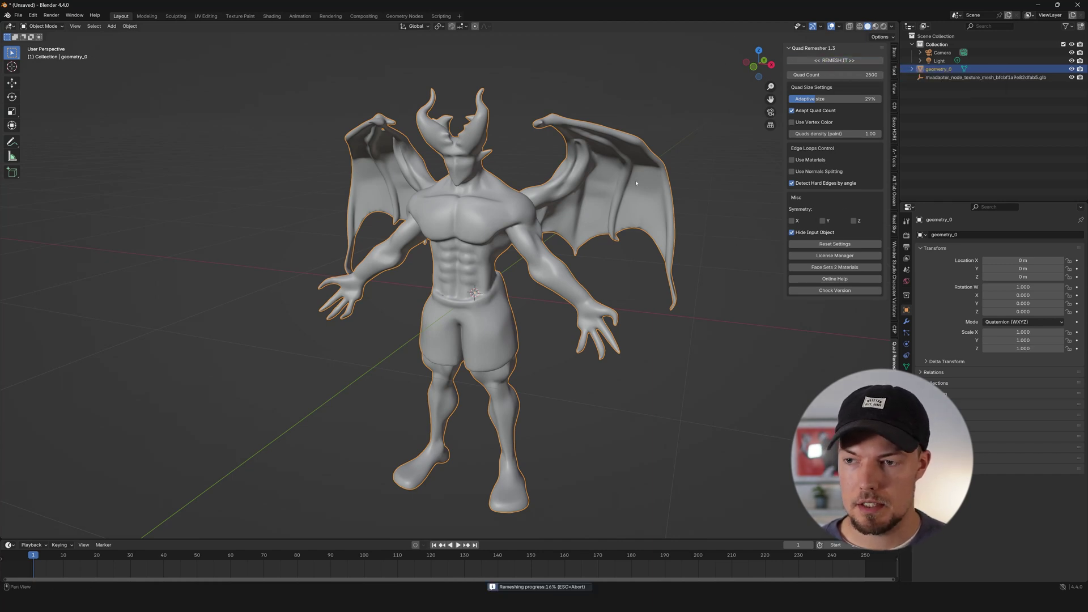
pyautogui.moveTo(495, 246); pyautogui.dragTo(470, 253, button='middle')
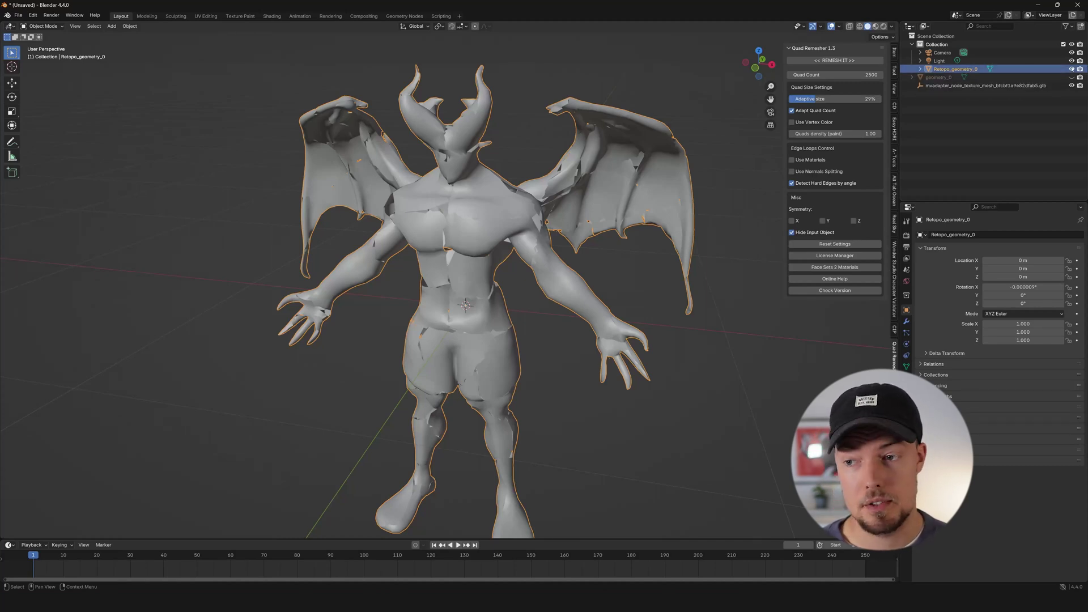
# Delete the Retopo_geometry_0 mesh and unhide the original model geometry_0
pyautogui.click(503, 230)
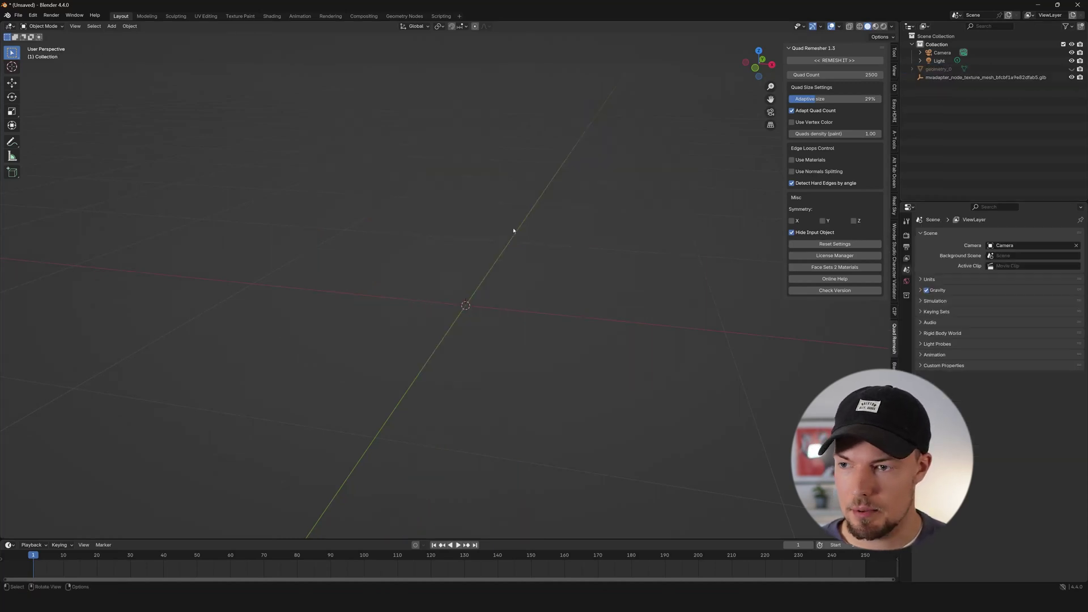
pyautogui.click(1070, 69)
pyautogui.moveTo(542, 227); pyautogui.dragTo(468, 212, button='middle')
# Merge the vertices of geometry_0 by distance with a merge distance of 0.0033 m and return to Object Mode
pyautogui.click(478, 217)
pyautogui.press('Tab')
pyautogui.rightClick(468, 212)
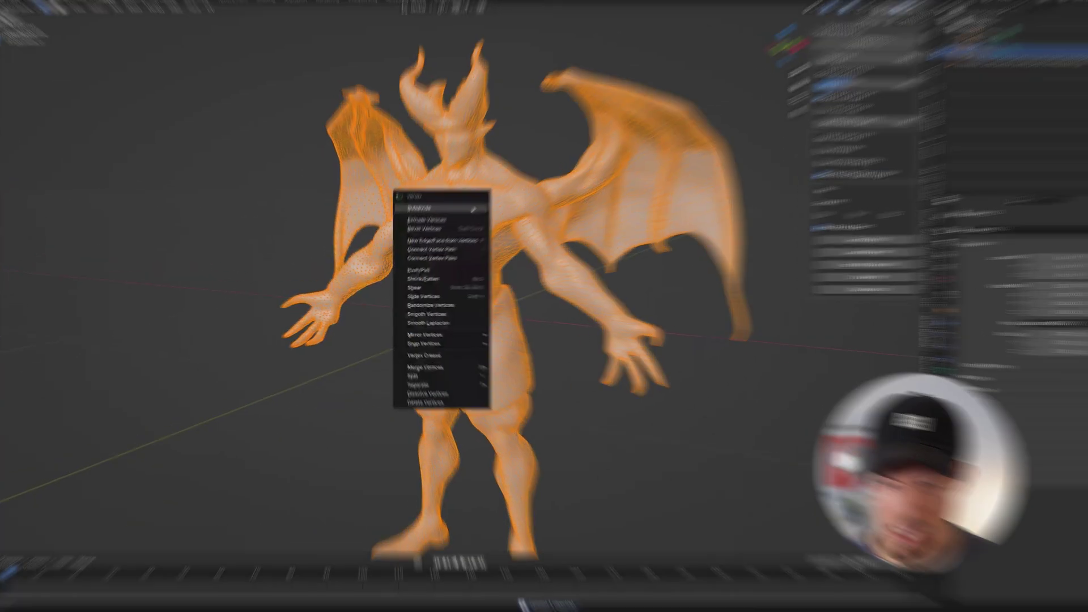
pyautogui.moveTo(441, 359)
pyautogui.click(715, 497)
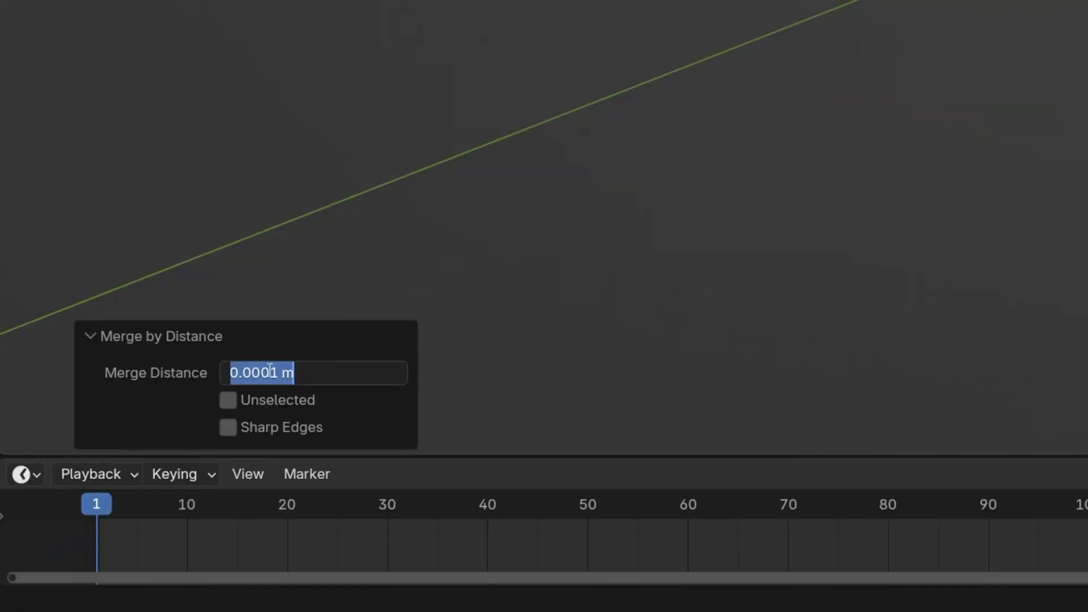
pyautogui.write('3')
pyautogui.press('Return')
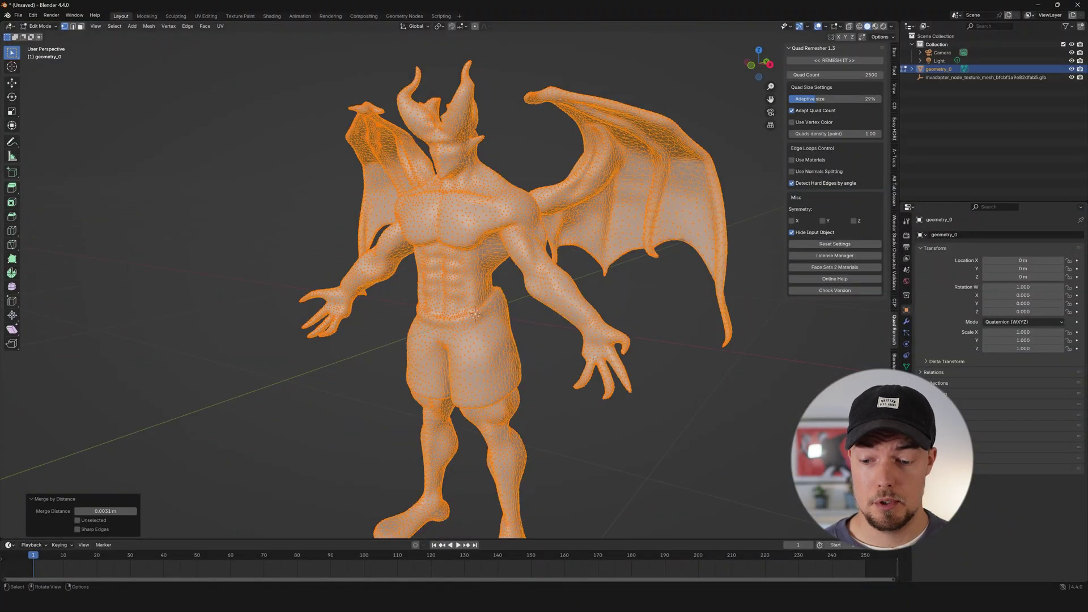
pyautogui.press('Tab')
# Remesh the merged demon model with Quad Remesher and compare the resulting quad mesh with the original geometry_0
pyautogui.moveTo(470, 268); pyautogui.dragTo(689, 202, button='middle')
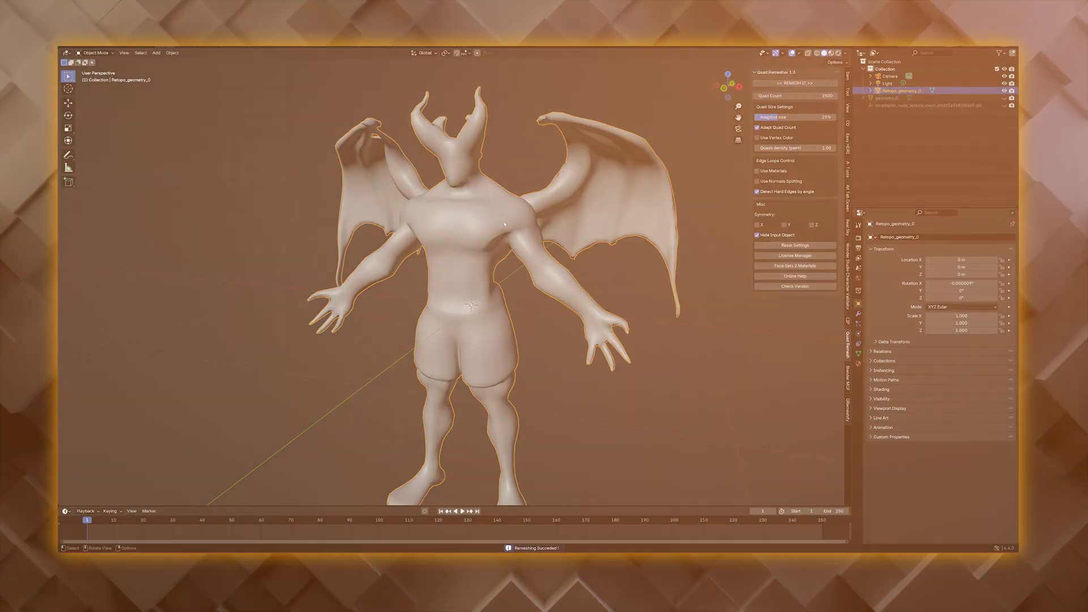
pyautogui.press('Tab')
pyautogui.moveTo(576, 221); pyautogui.dragTo(511, 229, button='middle')
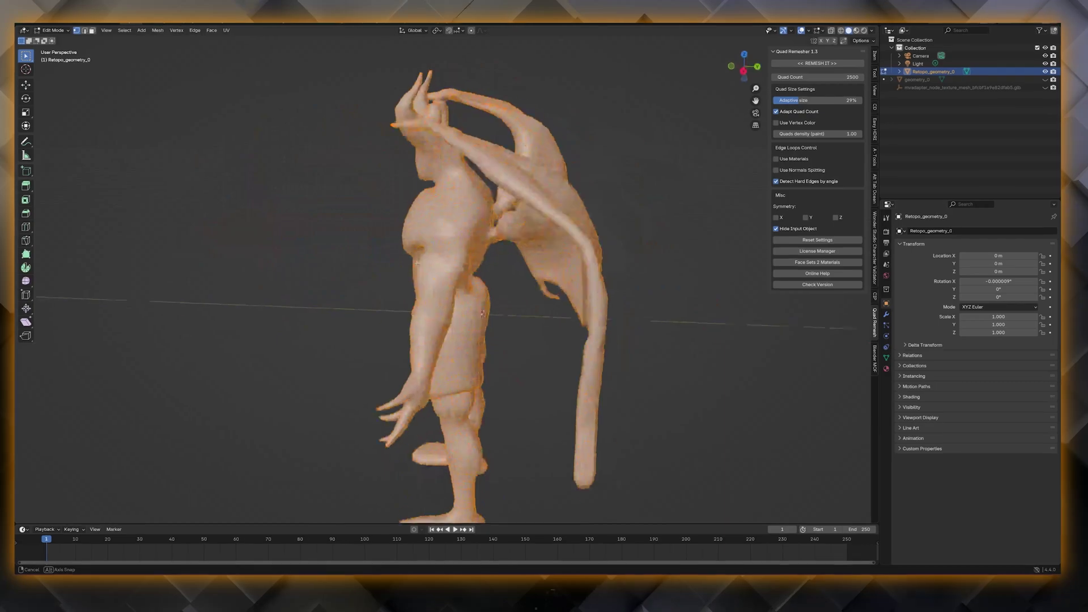
pyautogui.click(1049, 77)
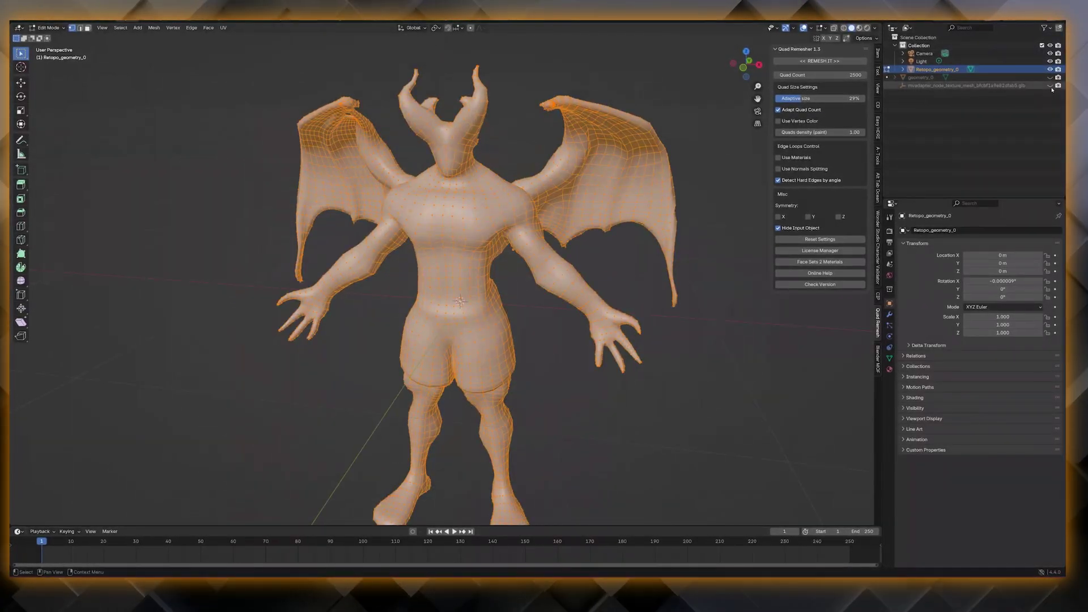
pyautogui.click(1049, 85)
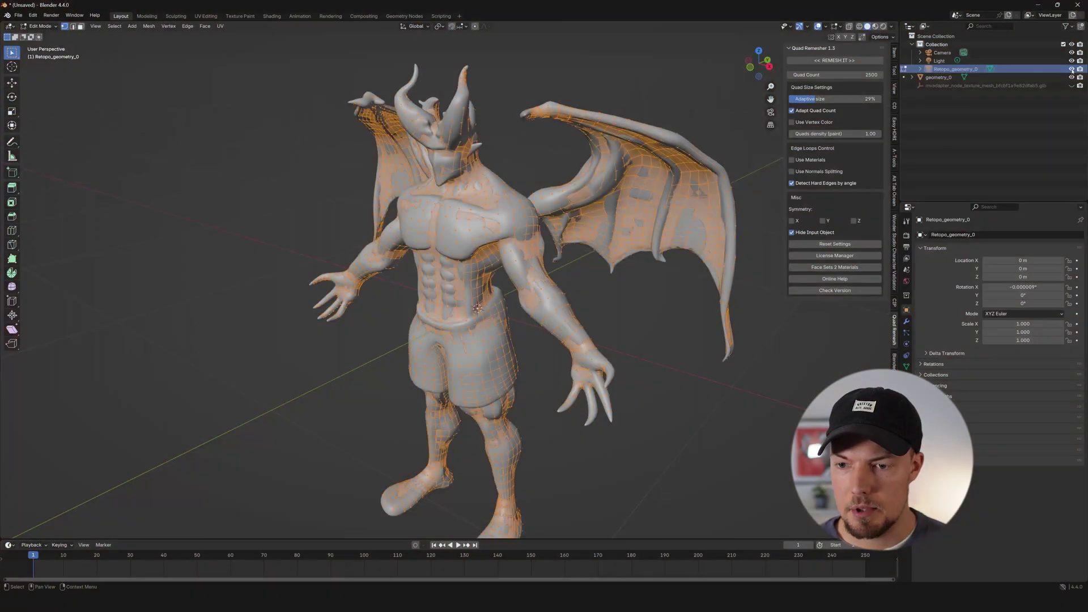
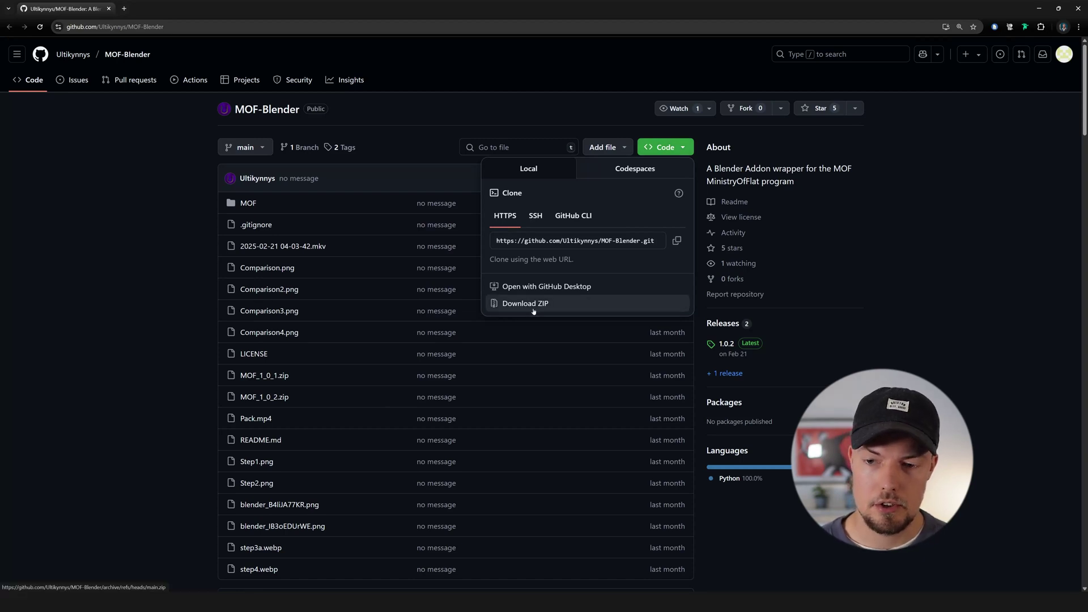
# Switch to the browser and look through the MOF-Blender GitHub repository and the Ministry of Flat website
pyautogui.scroll(-6, 404, 290)
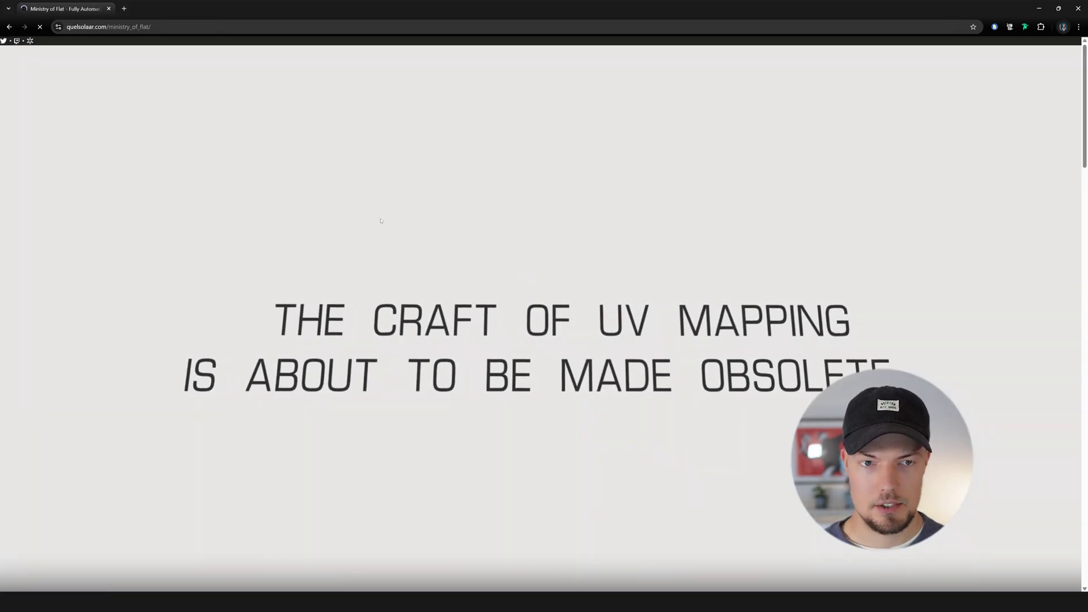
pyautogui.scroll(-8, 540, 162)
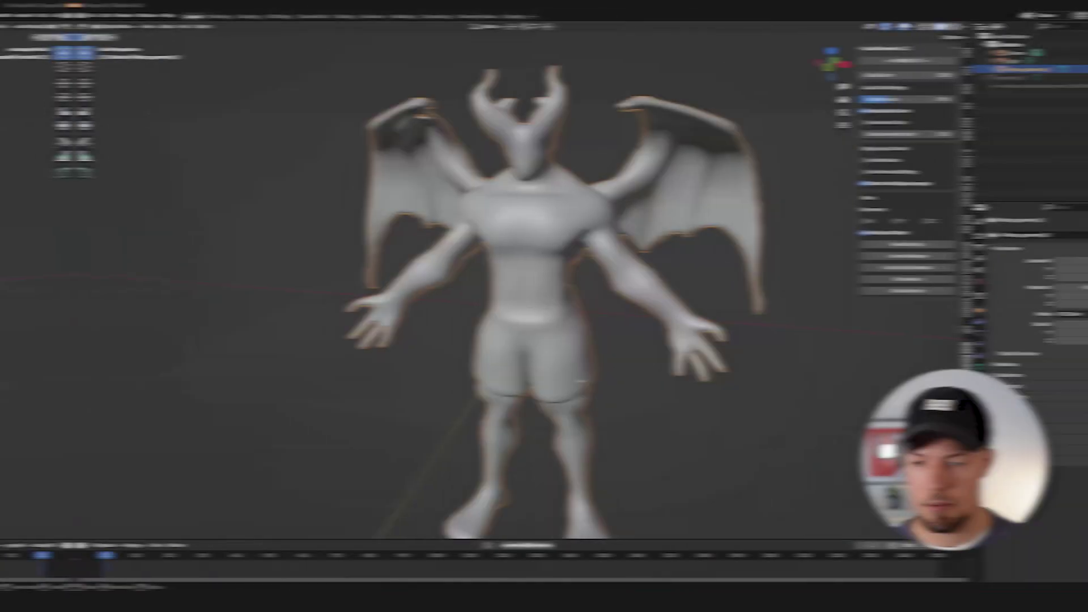
# Switch back to Blender, open the add-on preferences and start installing an add-on from disk
pyautogui.moveTo(580, 381); pyautogui.dragTo(681, 271, button='middle')
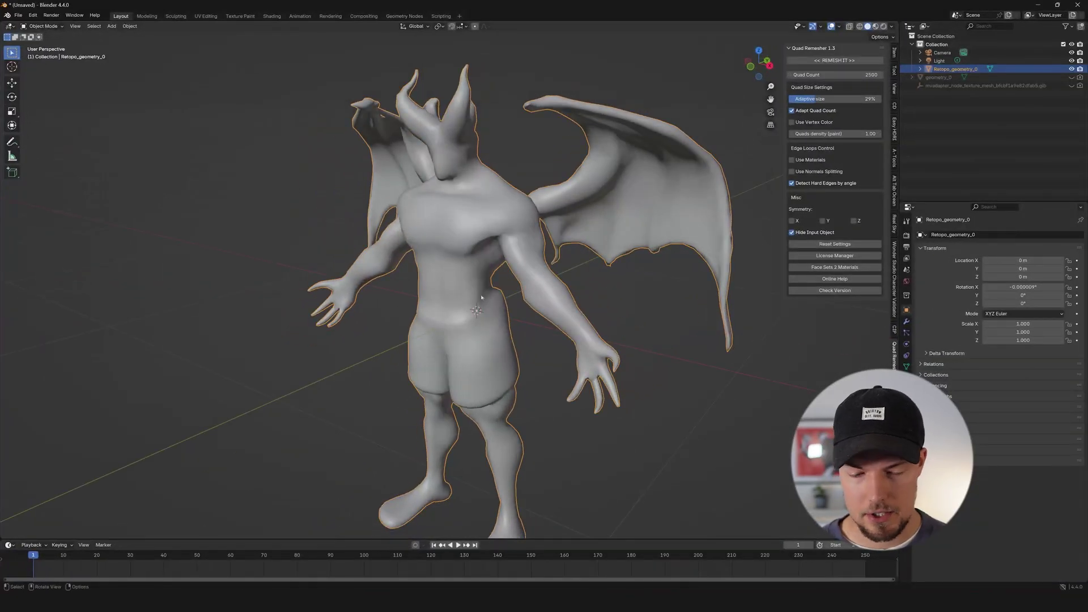
pyautogui.click(18, 15)
pyautogui.click(35, 16)
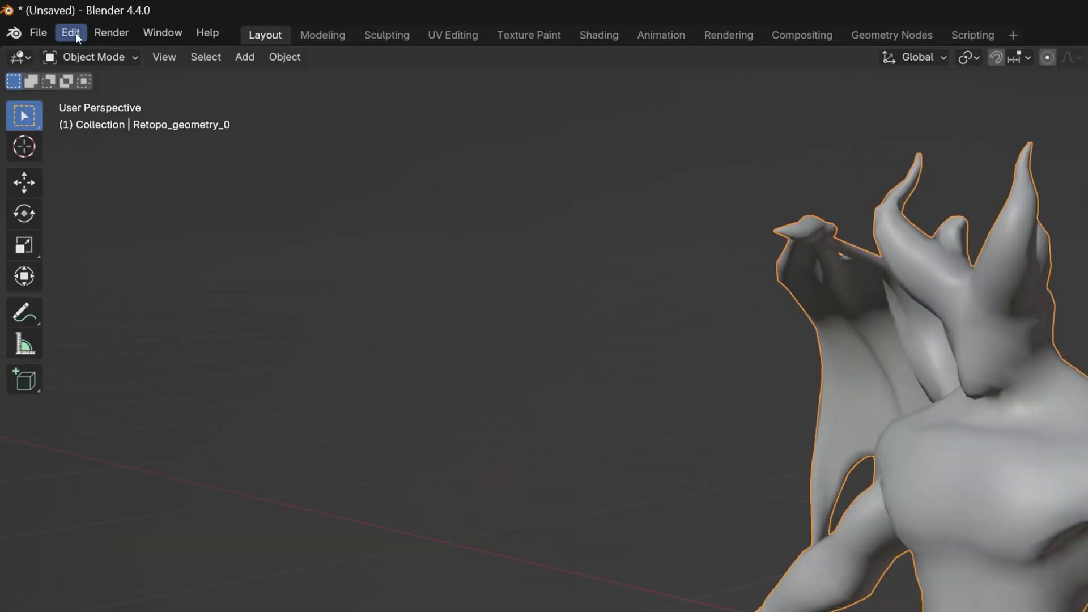
pyautogui.click(71, 33)
pyautogui.click(68, 265)
pyautogui.click(600, 43)
pyautogui.click(578, 43)
pyautogui.click(600, 43)
pyautogui.click(563, 90)
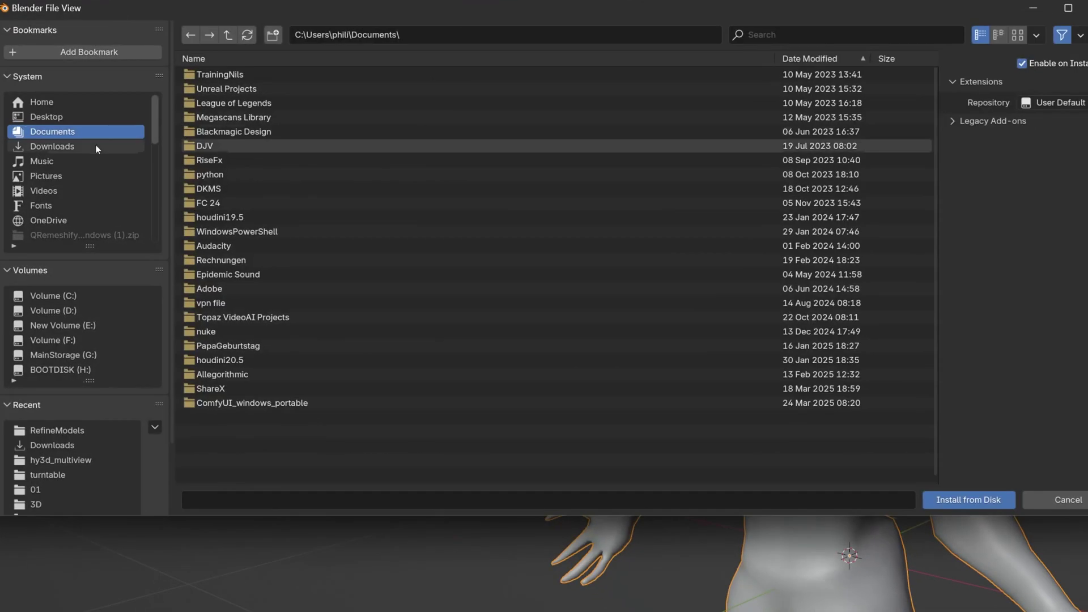
# Filter the Downloads folder by "blen" and install the MOF-Blender add-on from its zip file
pyautogui.click(51, 146)
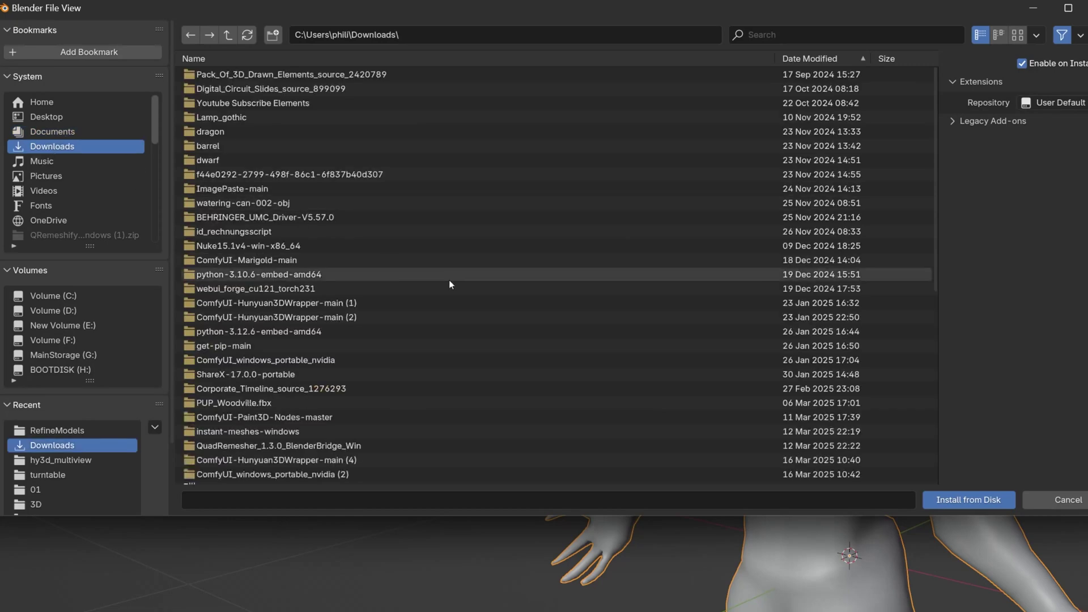
pyautogui.scroll(-5, 425, 249)
pyautogui.scroll(-2, 418, 347)
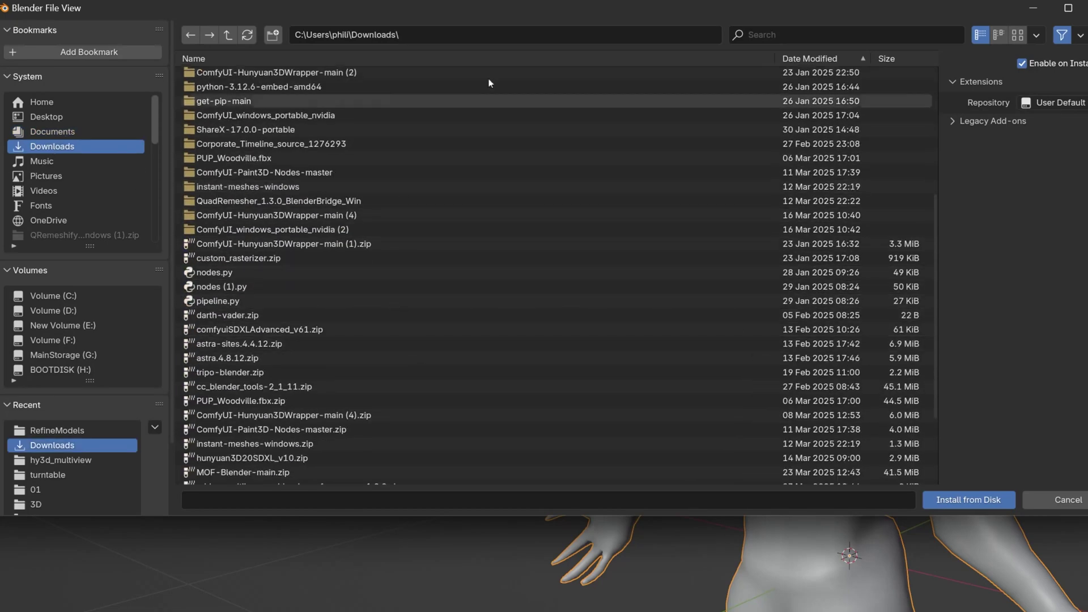
pyautogui.click(818, 36)
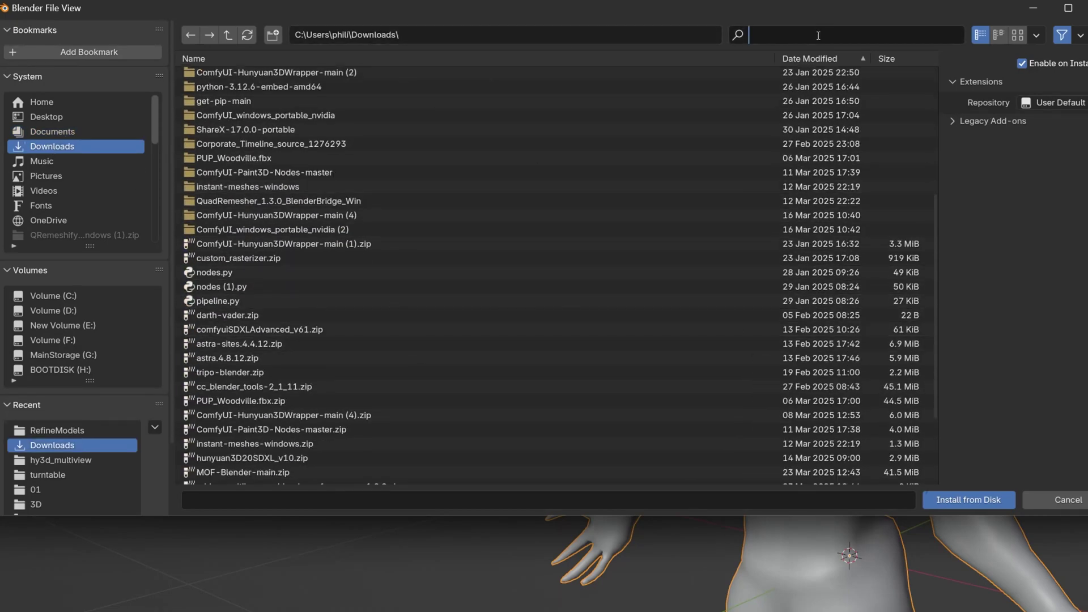
pyautogui.write('blen')
pyautogui.click(846, 116)
pyautogui.click(969, 499)
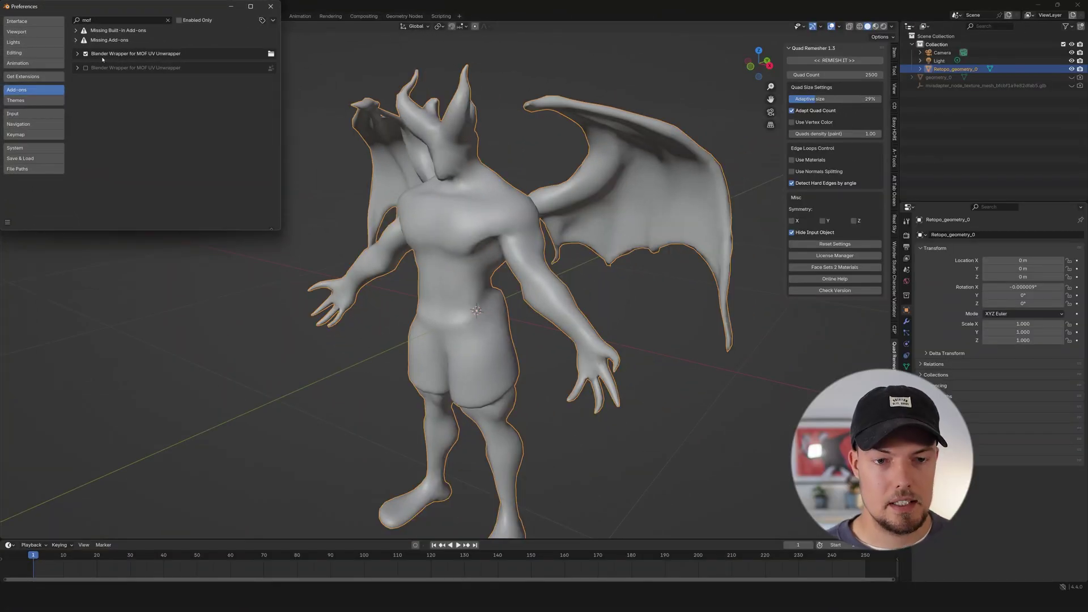
# Expand the details of Blender Wrapper for MOF UV Unwrapper and browse for its executable zip, MinistryOfFlat_Release.zip
pyautogui.click(77, 53)
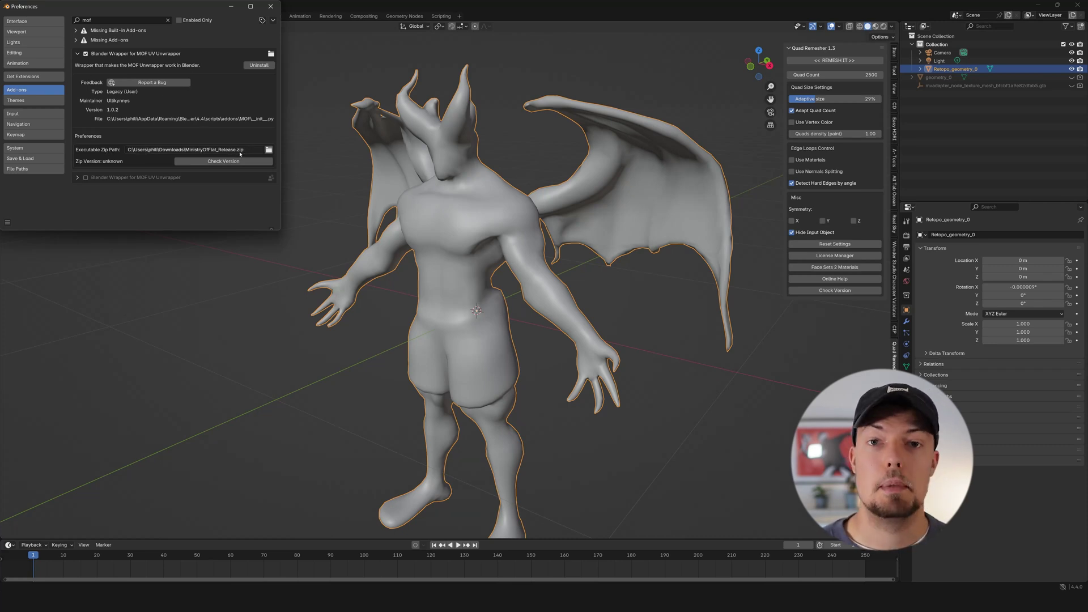
pyautogui.click(269, 150)
pyautogui.scroll(10, 177, 94)
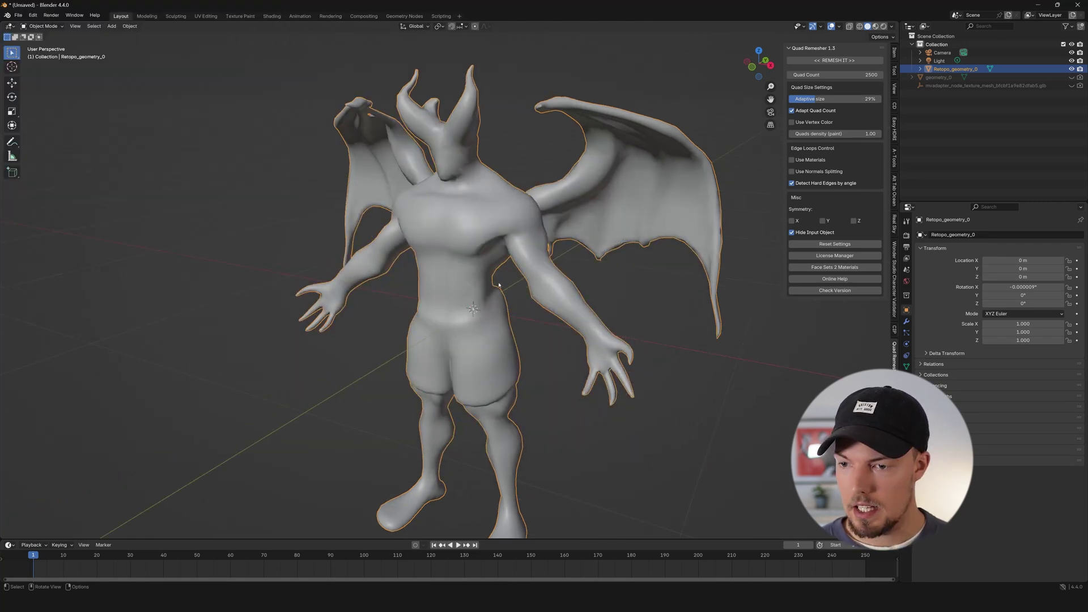
# Switch to the UV Editing workspace and show the MOF UV unwrapper settings for Retopo_geometry_0
pyautogui.moveTo(623, 295); pyautogui.dragTo(737, 289, button='middle')
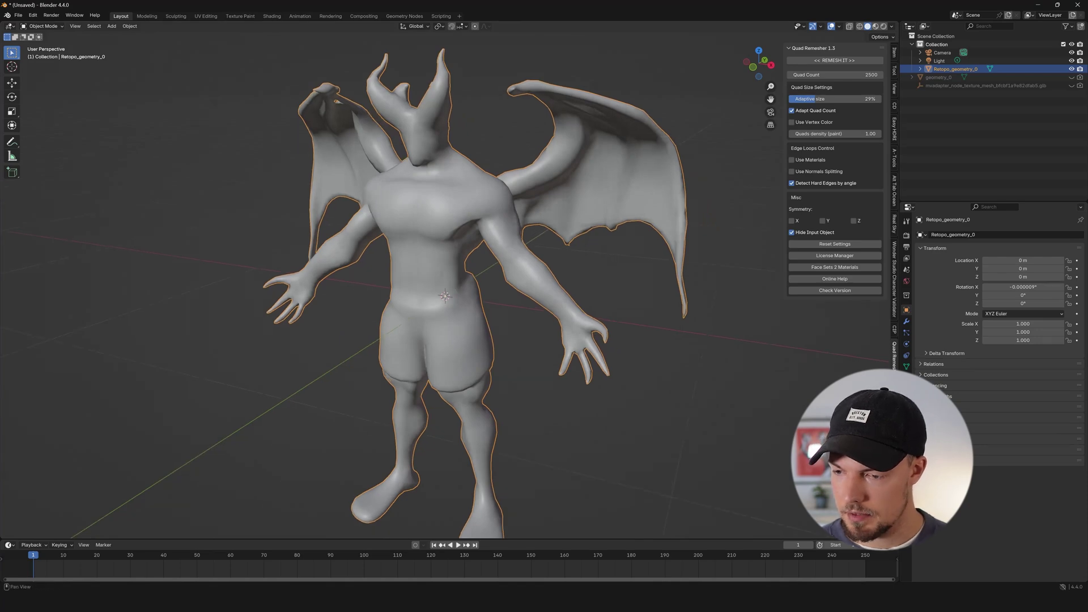
pyautogui.click(894, 402)
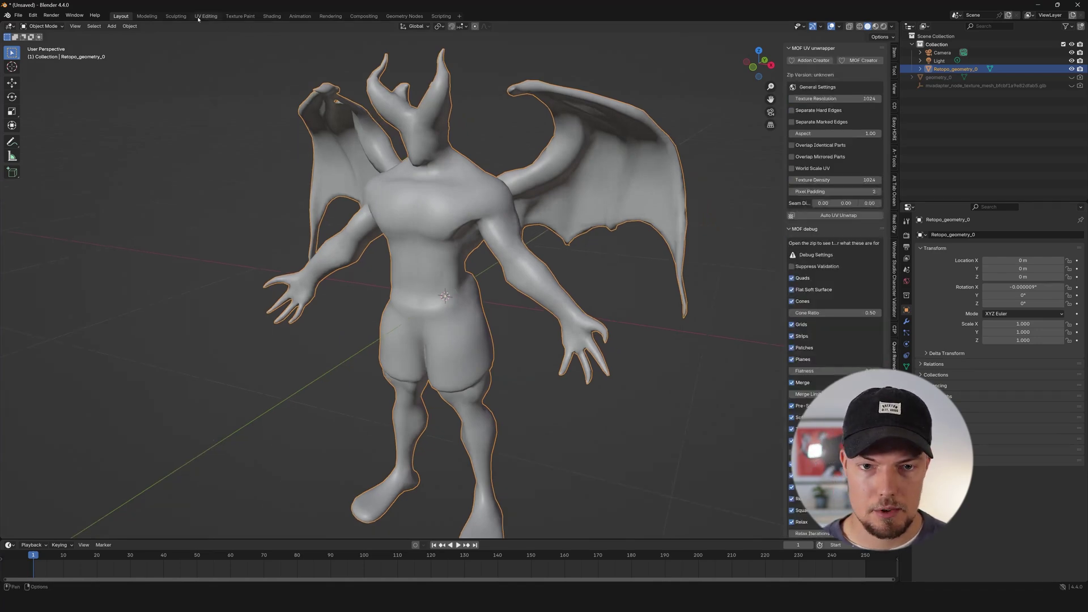
pyautogui.click(206, 16)
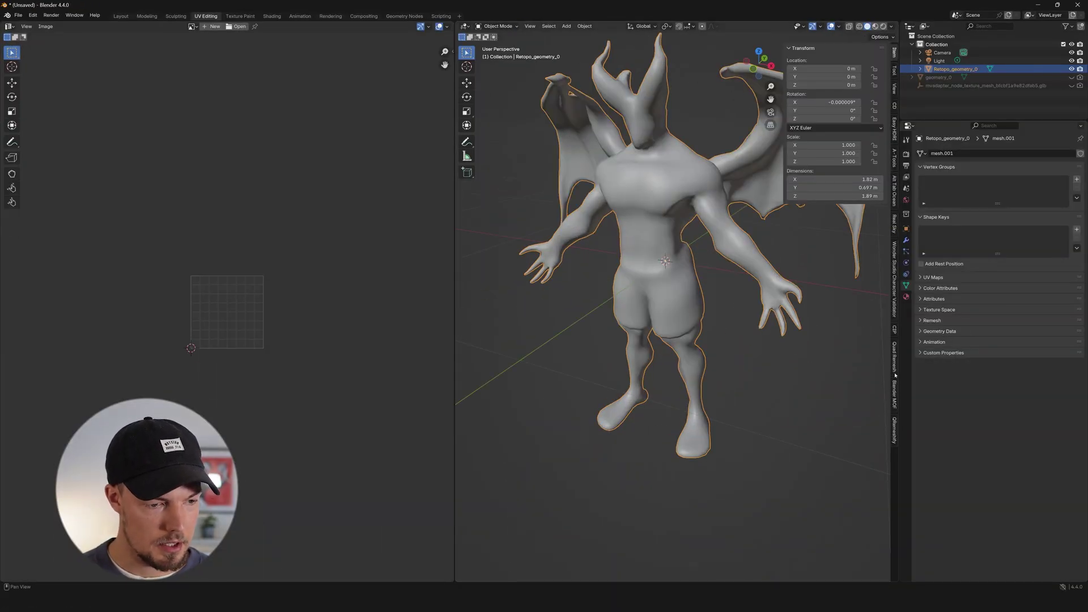
pyautogui.click(895, 378)
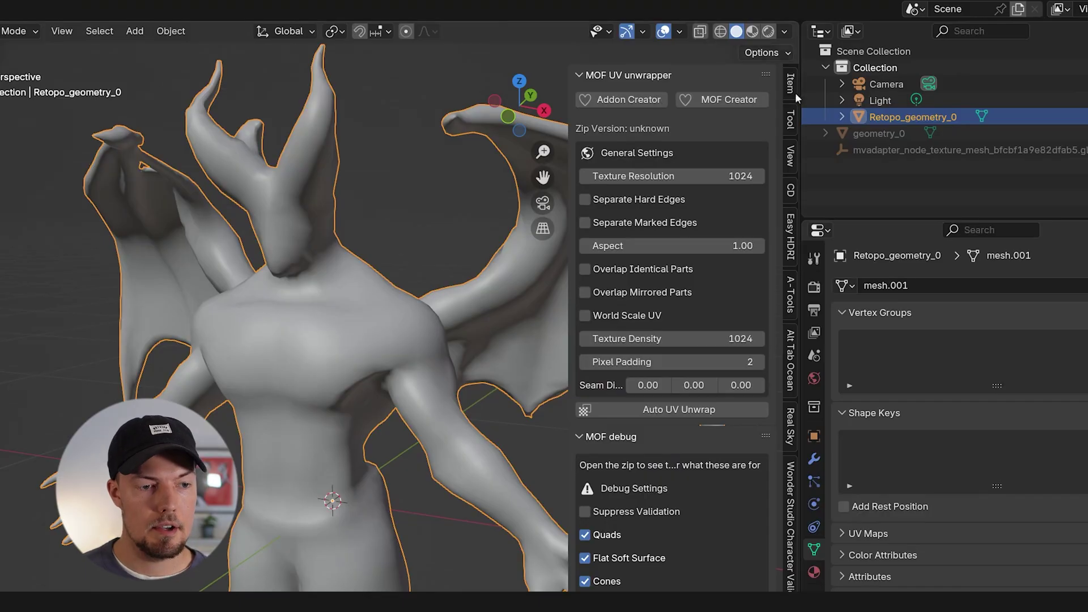
# Review the auto-unwrap option, inspect the quad mesh of Retopo_geometry_0 in Edit Mode and return to Object Mode
pyautogui.click(646, 407)
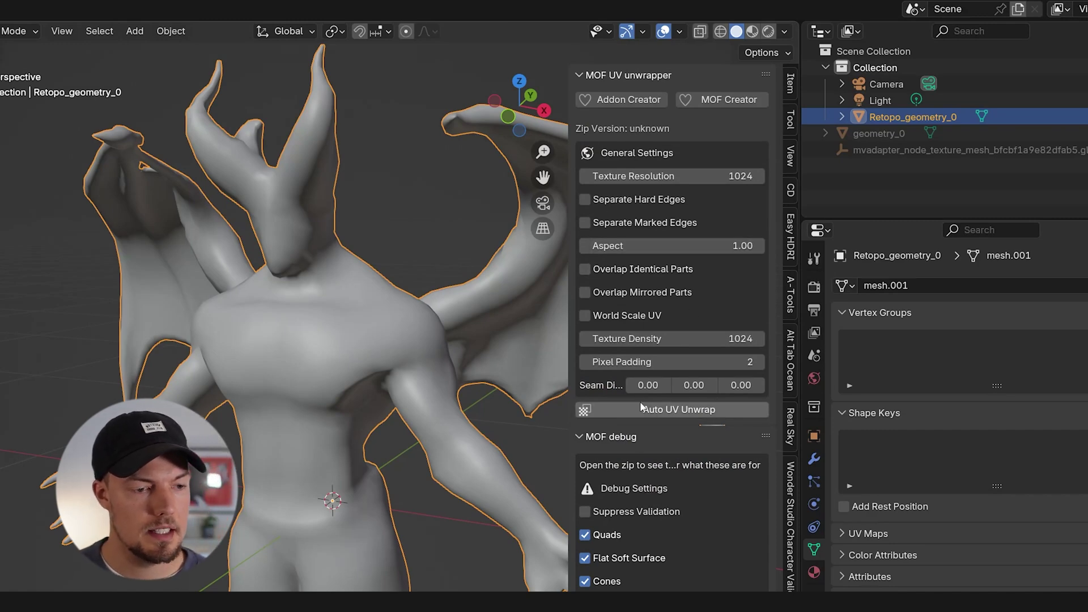
pyautogui.click(666, 413)
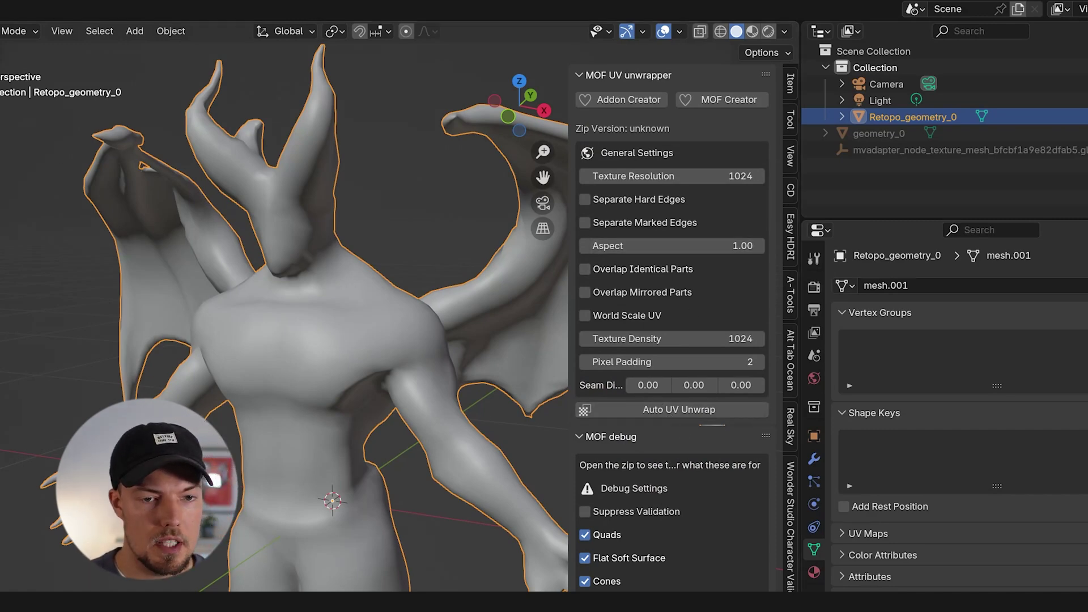
pyautogui.click(2, 35)
pyautogui.press('Tab')
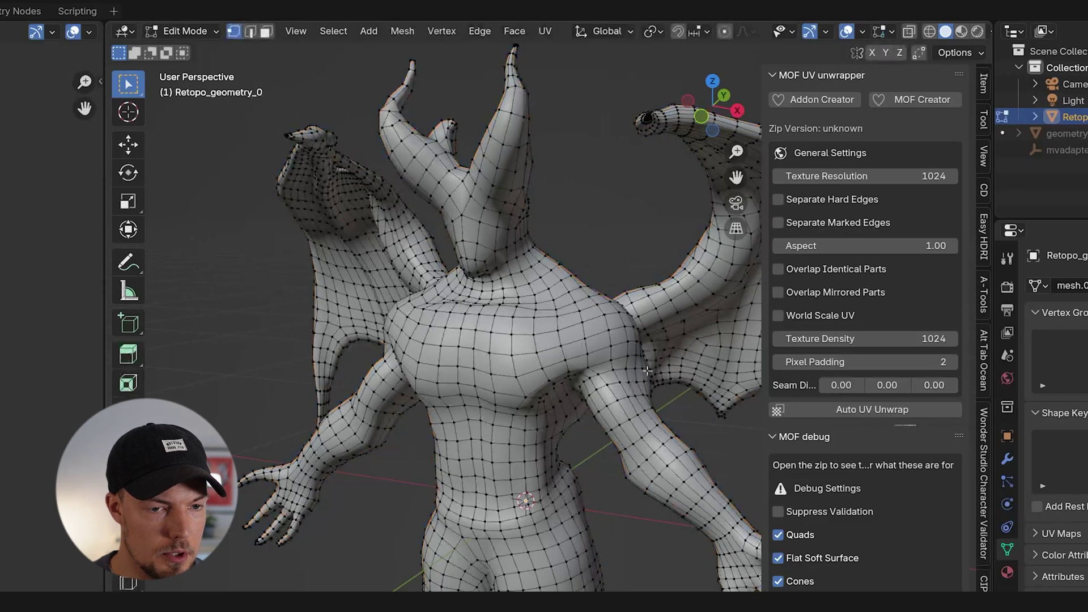
pyautogui.press('Tab')
# Set the MOF texture resolution and texture density to 2048, auto-unwrap Retopo_geometry_0 and check its UV layout in Edit Mode
pyautogui.click(873, 176)
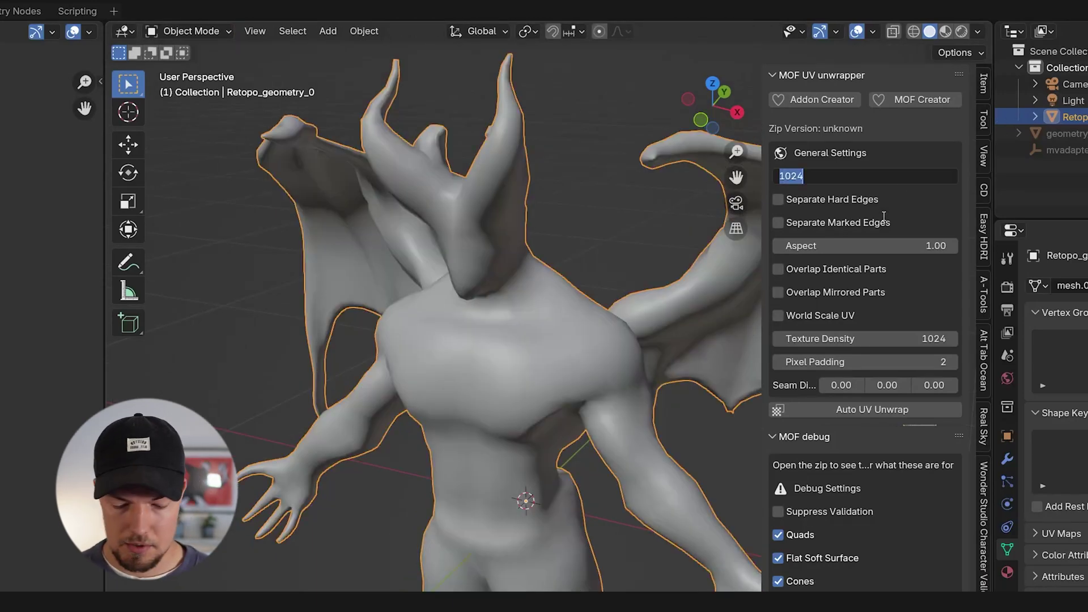
pyautogui.write('2048')
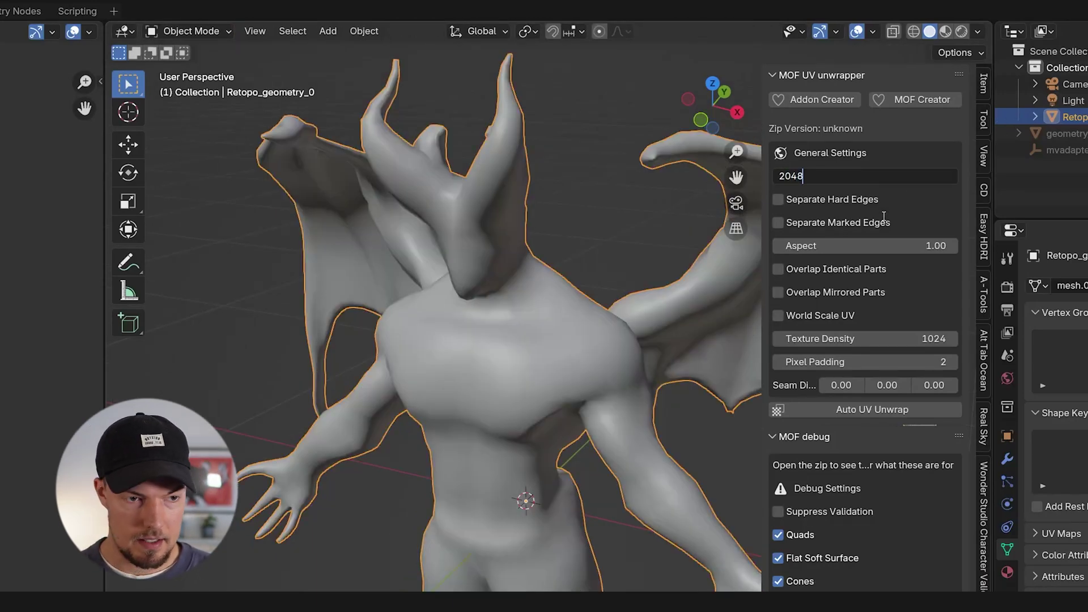
pyautogui.press('Return')
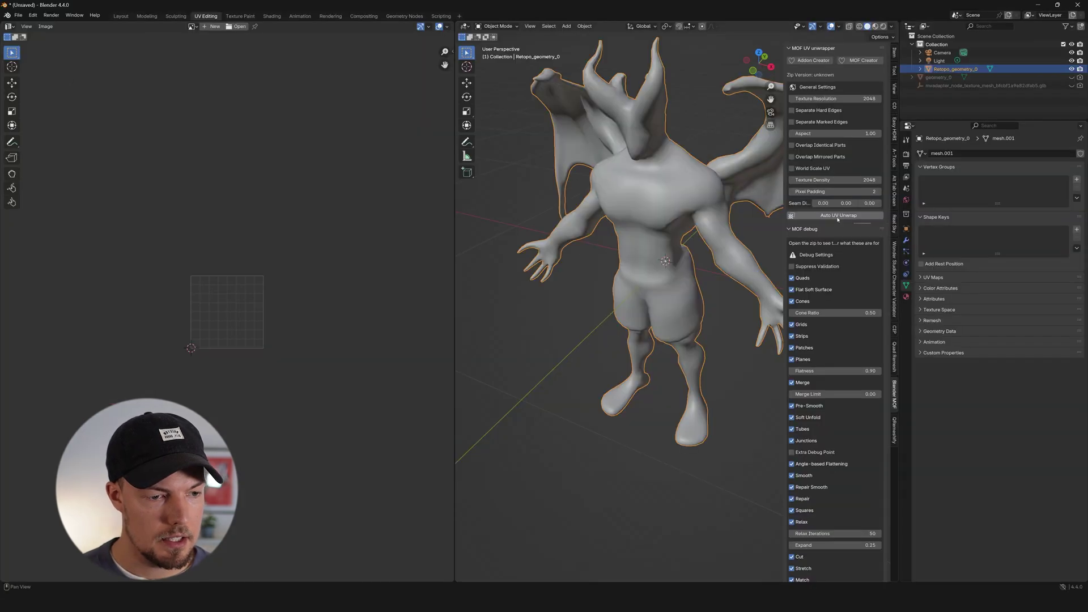
pyautogui.click(837, 217)
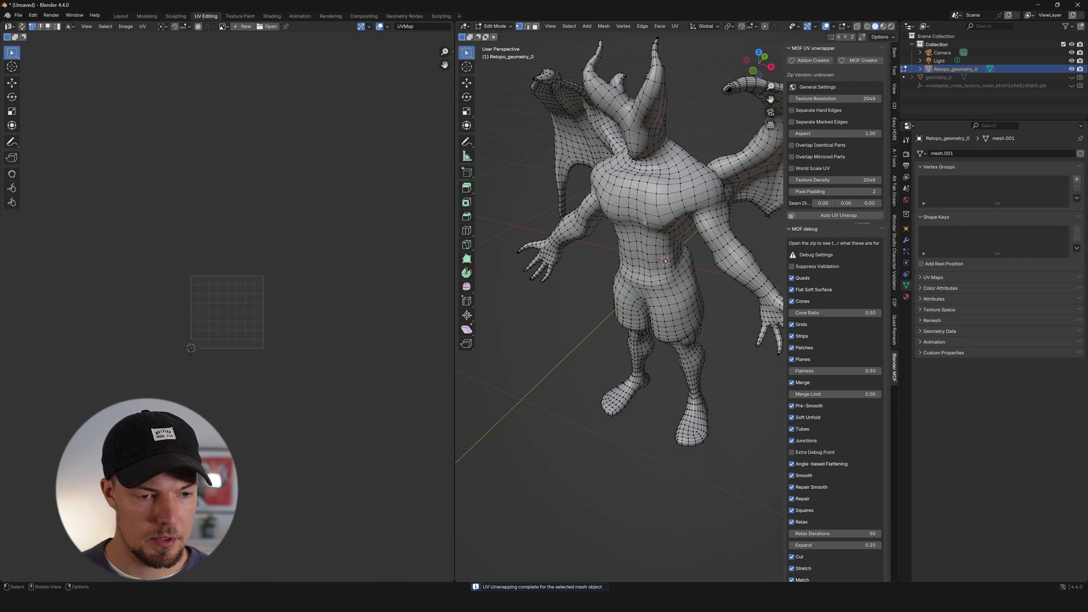
pyautogui.moveTo(664, 203); pyautogui.dragTo(504, 42, button='middle')
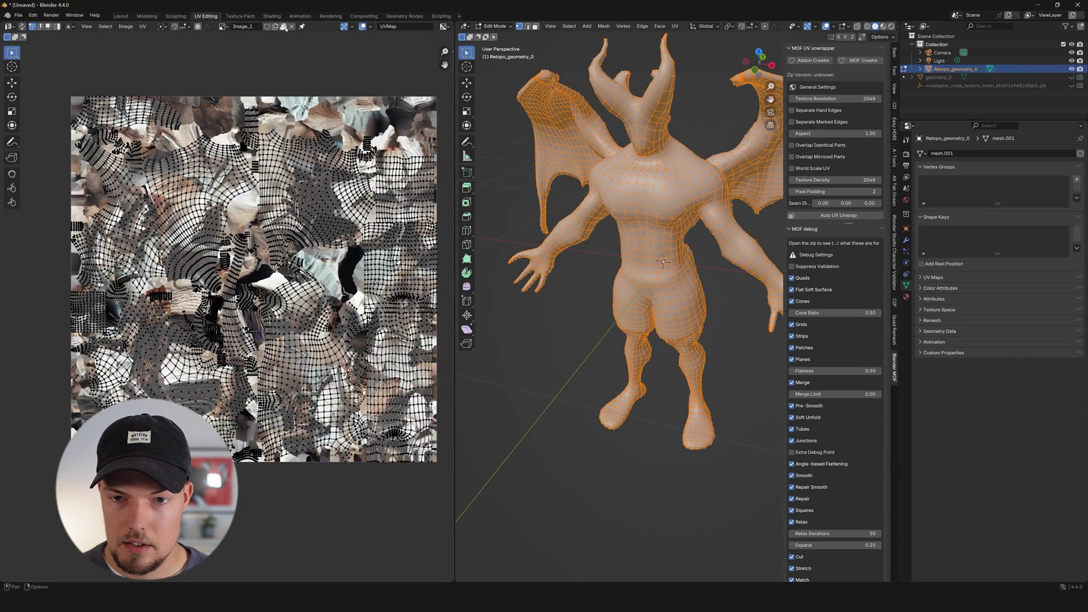
pyautogui.press('Tab')
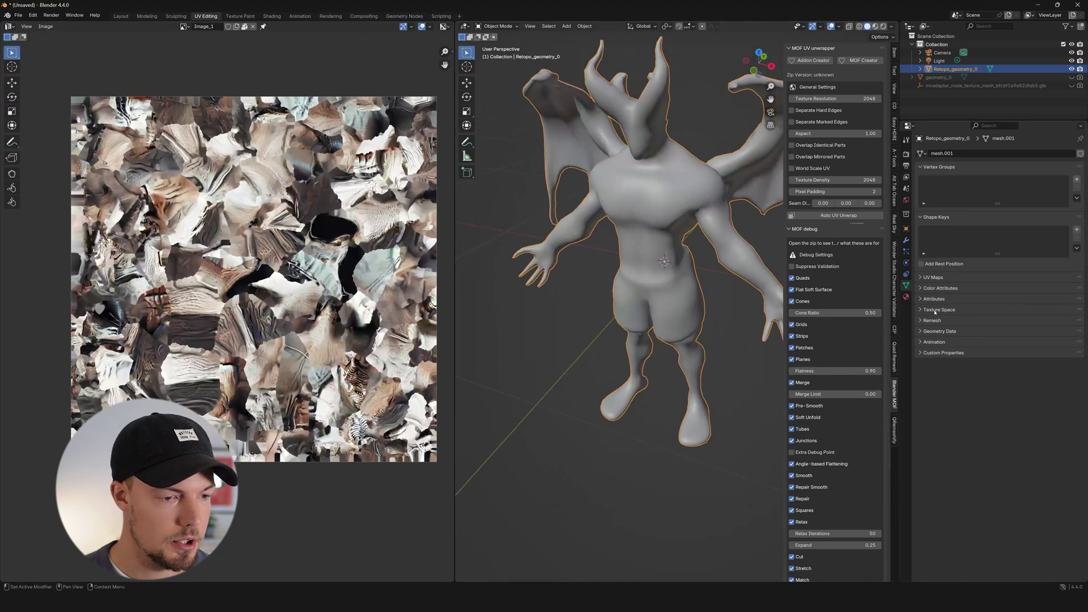
# Remove the imported mvadapter material from Retopo_geometry_0 and give the mesh a new material
pyautogui.click(906, 296)
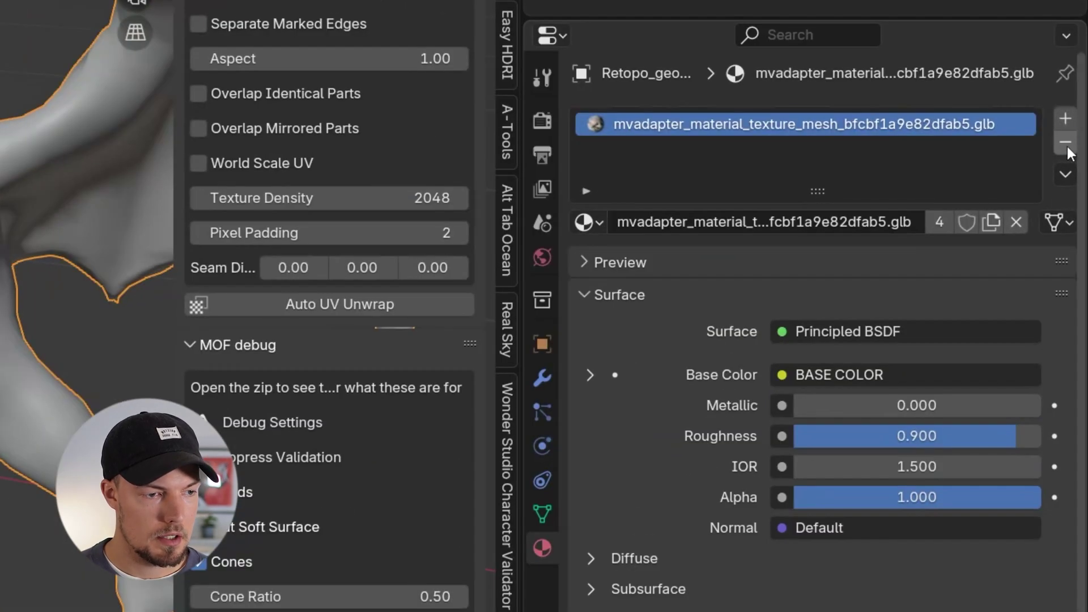
pyautogui.click(1064, 141)
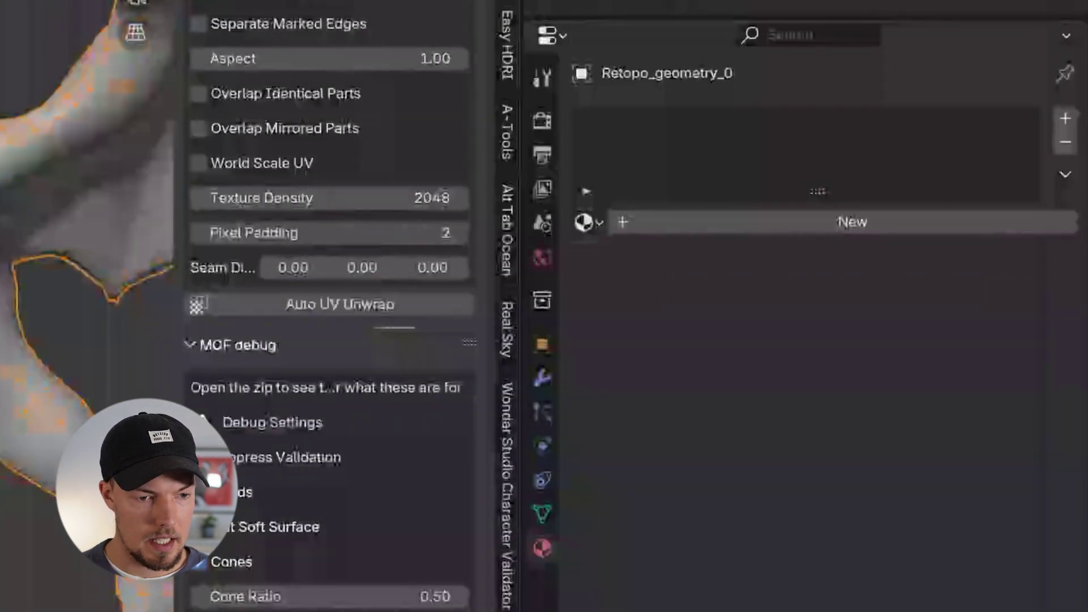
pyautogui.click(832, 223)
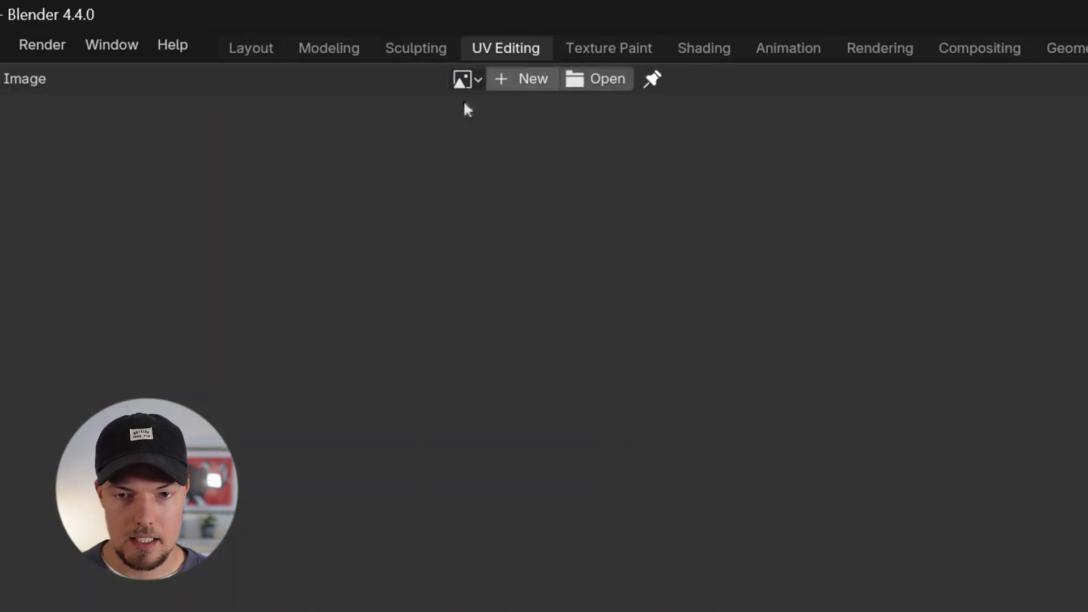
# Create a blank 2048 × 2048 px image named Untitled in the UV editor and check the UV layout over it
pyautogui.click(527, 76)
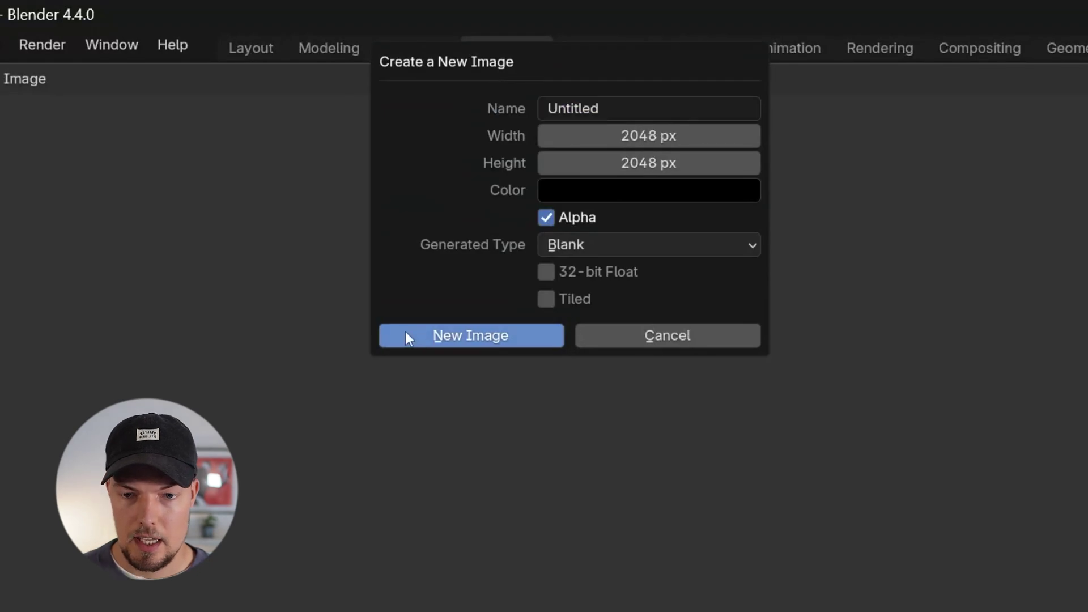
pyautogui.click(408, 335)
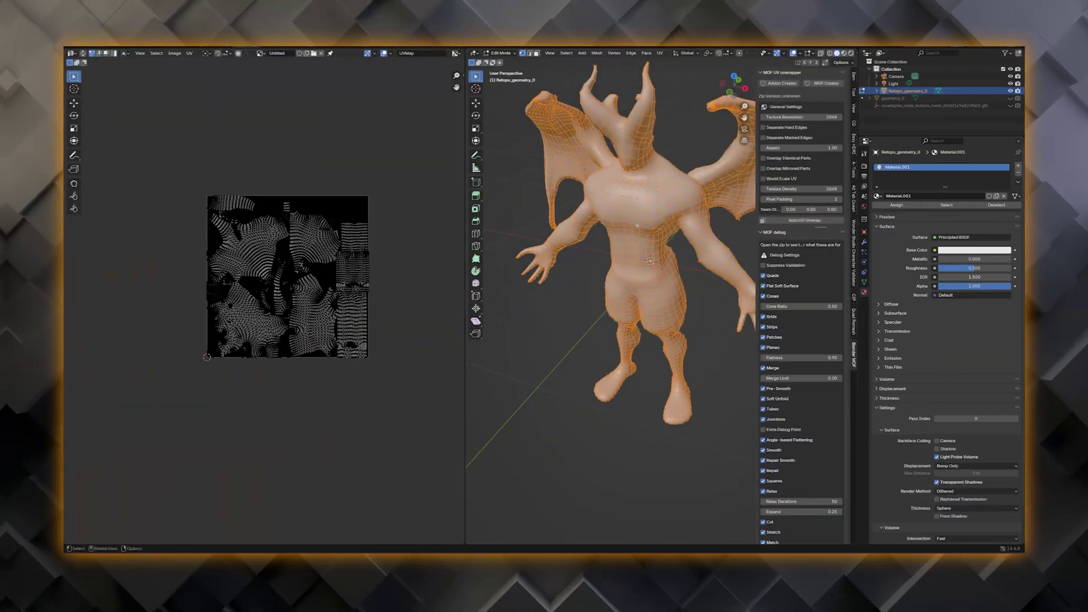
pyautogui.scroll(5, 265, 288)
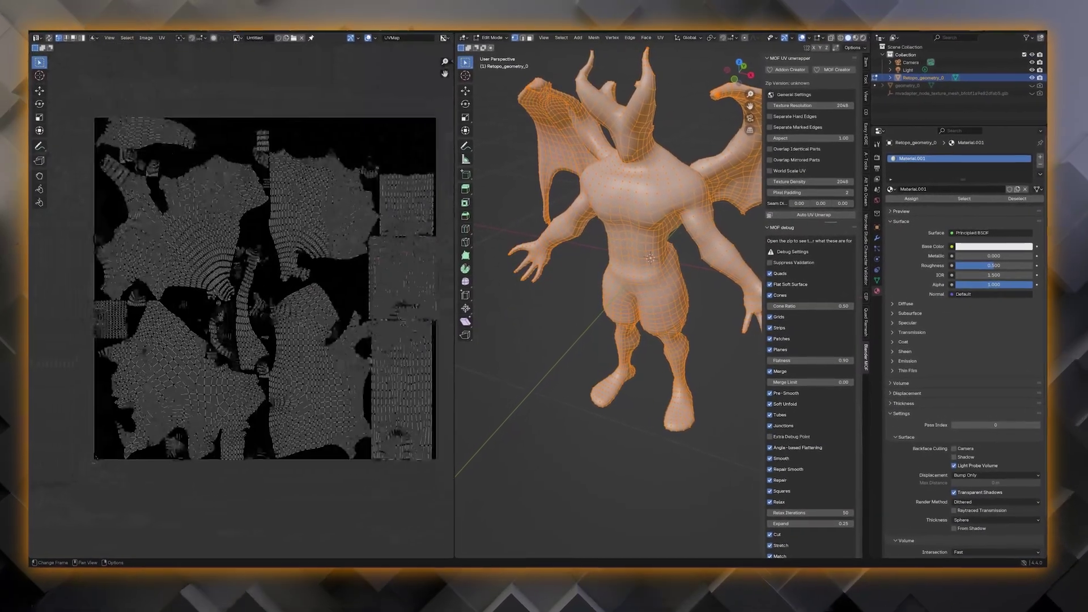
pyautogui.moveTo(218, 303); pyautogui.dragTo(187, 316, button='middle')
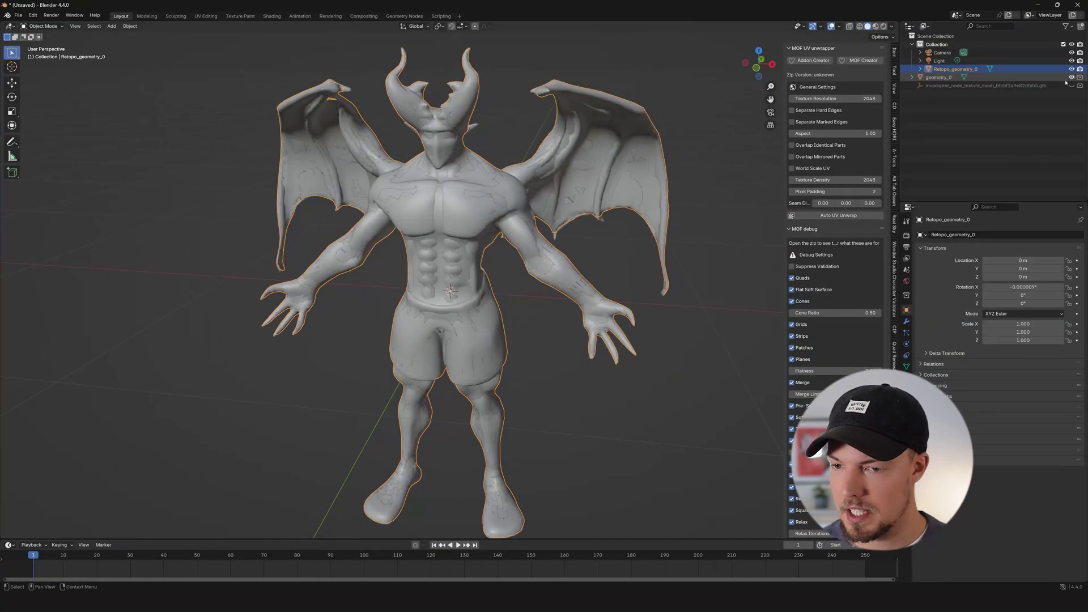
# Compare the retopologised demon with the original mesh by hiding Retopo_geometry_0 and showing it again
pyautogui.moveTo(498, 250); pyautogui.dragTo(527, 254, button='middle')
pyautogui.moveTo(591, 173); pyautogui.dragTo(593, 182, button='middle')
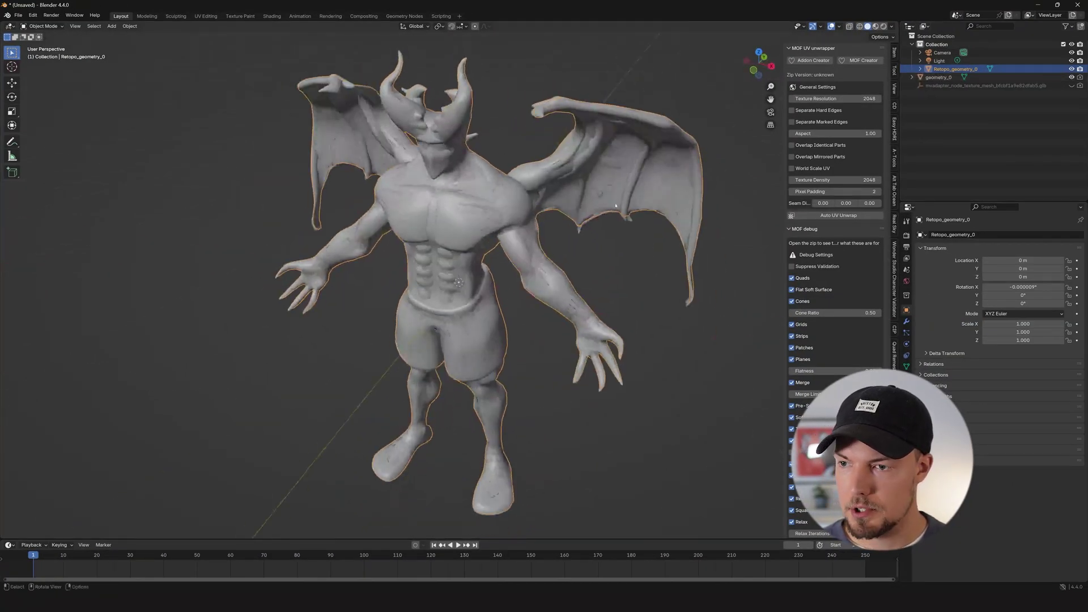
pyautogui.click(1071, 69)
pyautogui.moveTo(422, 206); pyautogui.dragTo(427, 191, button='middle')
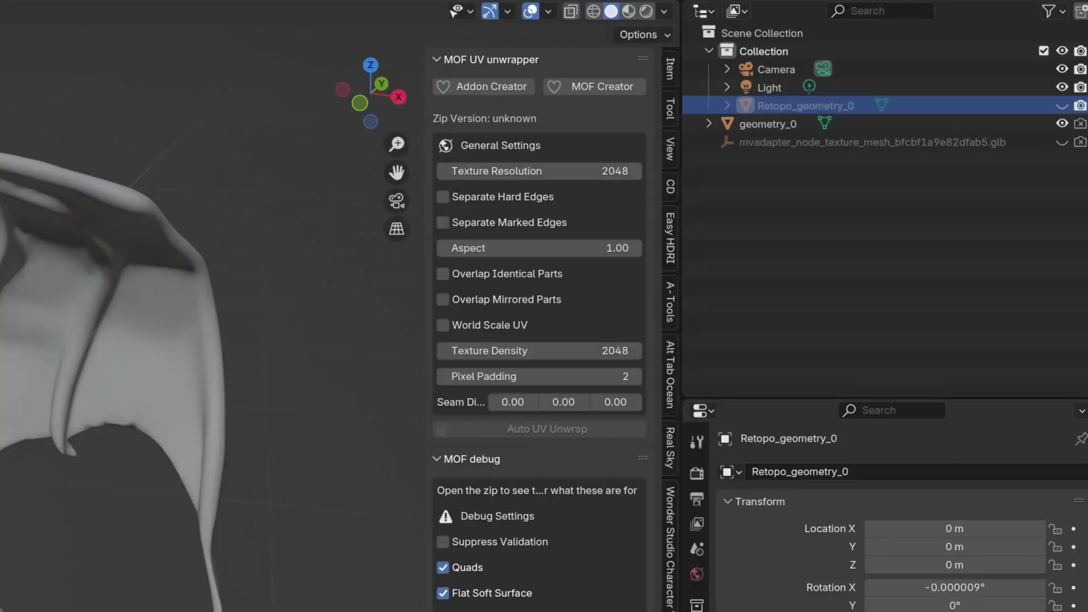
pyautogui.click(1072, 69)
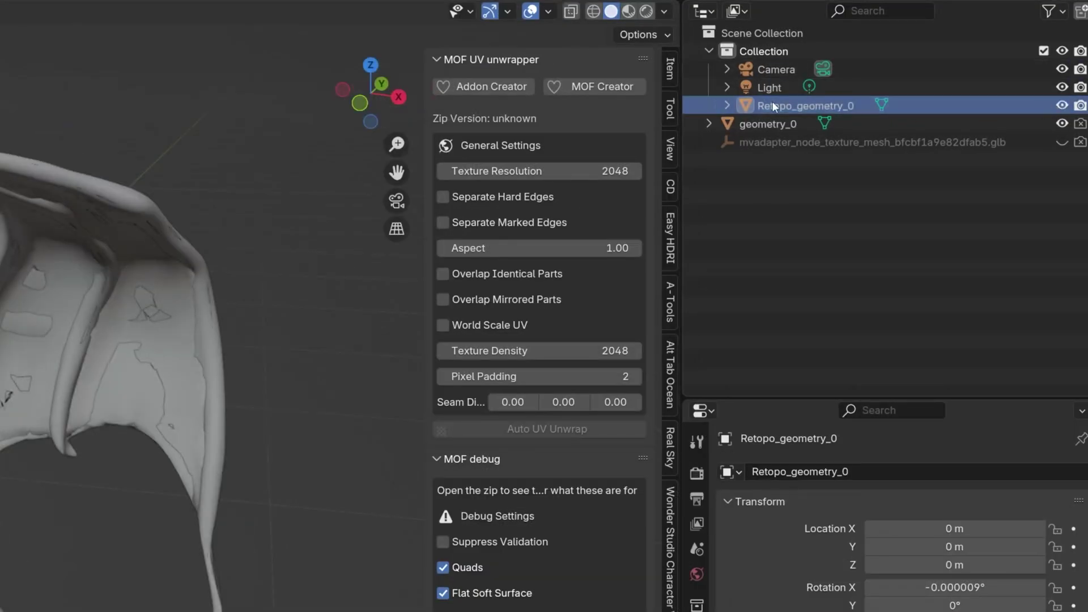
# Move Retopo_geometry_0 out of Collection into the Scene Collection and delete the leftover mvadapter empty
pyautogui.moveTo(771, 105); pyautogui.dragTo(750, 30)
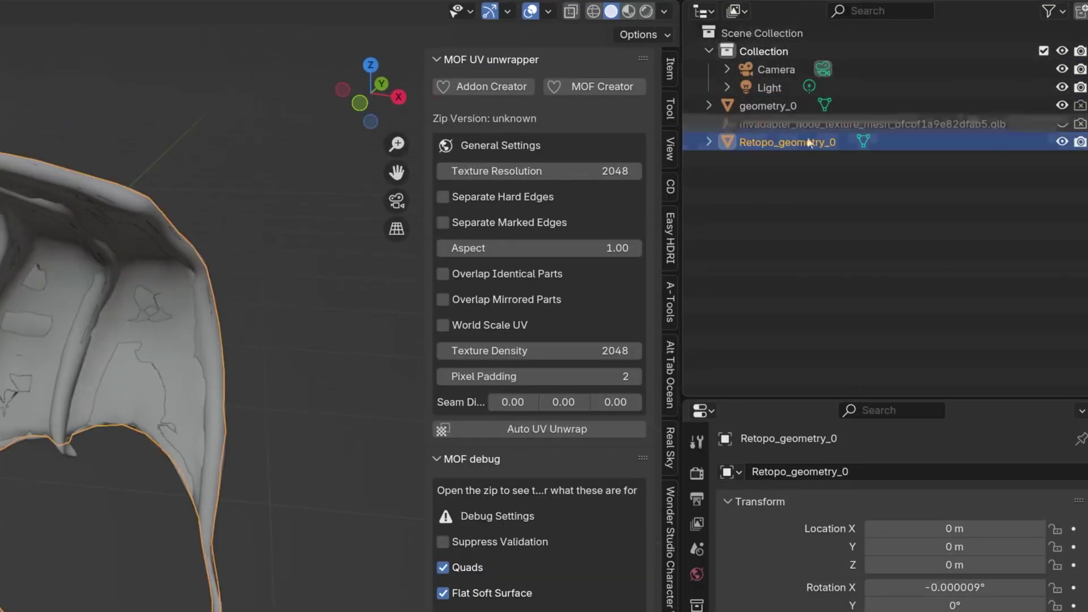
pyautogui.click(766, 108)
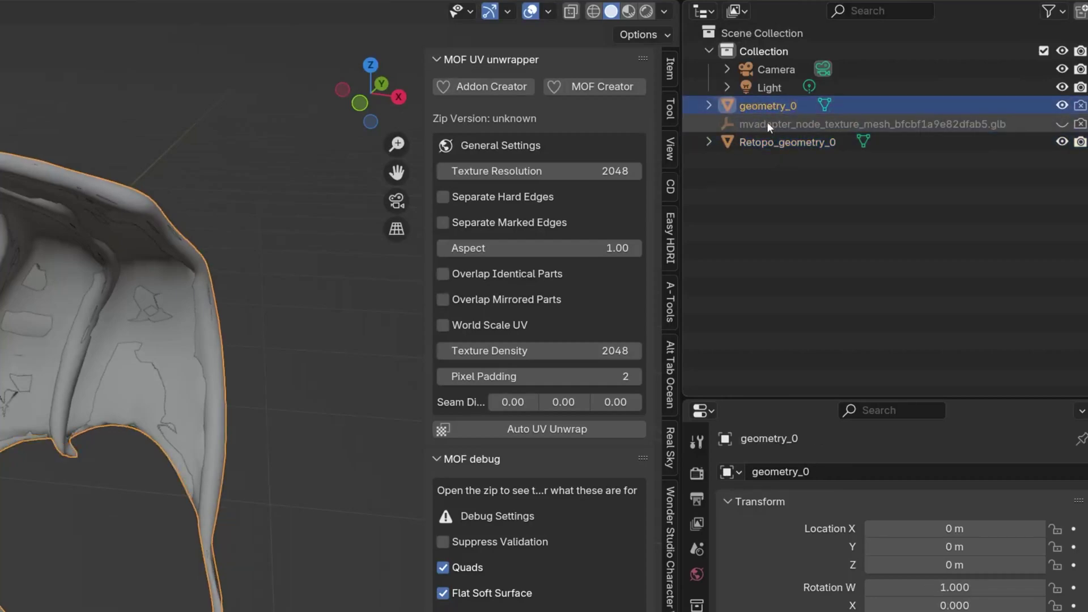
pyautogui.click(766, 123)
pyautogui.press('x')
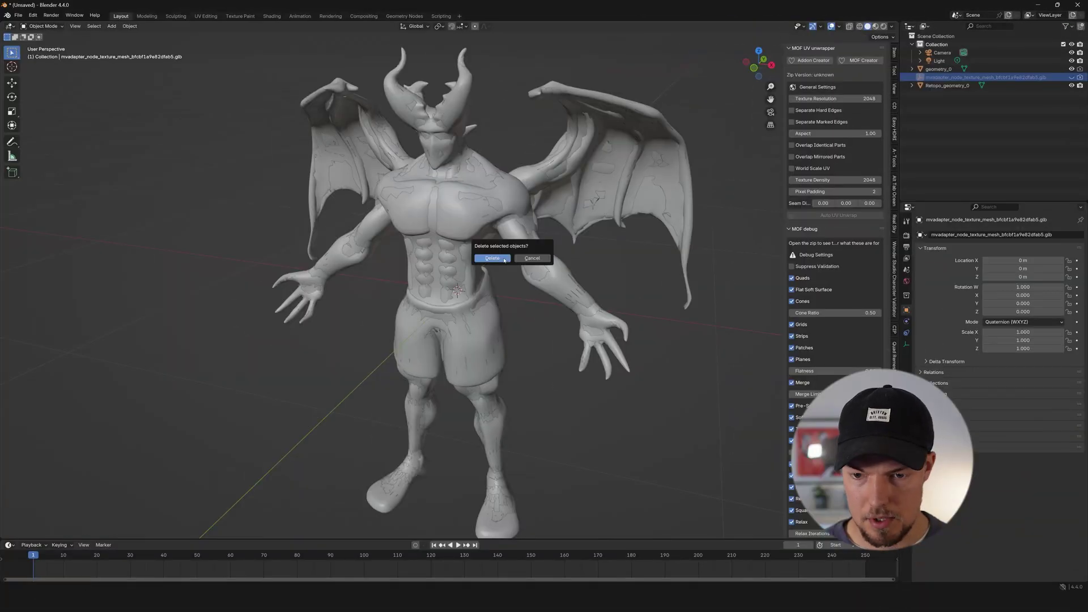
pyautogui.click(491, 258)
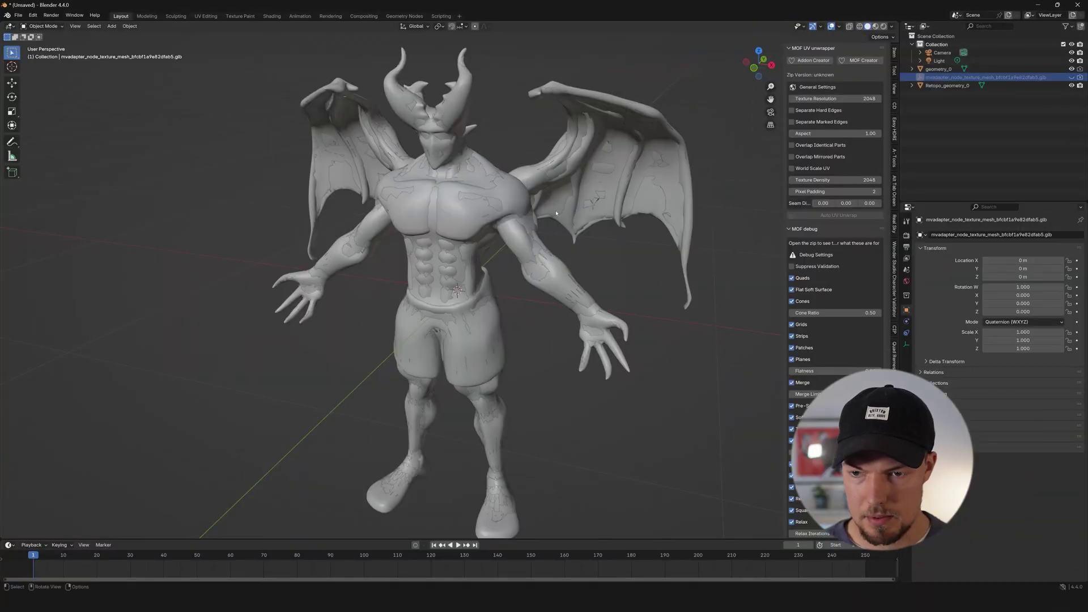
# Switch the viewport to Material Preview and inspect the textured geometry_0 with Retopo_geometry_0 hidden
pyautogui.click(936, 74)
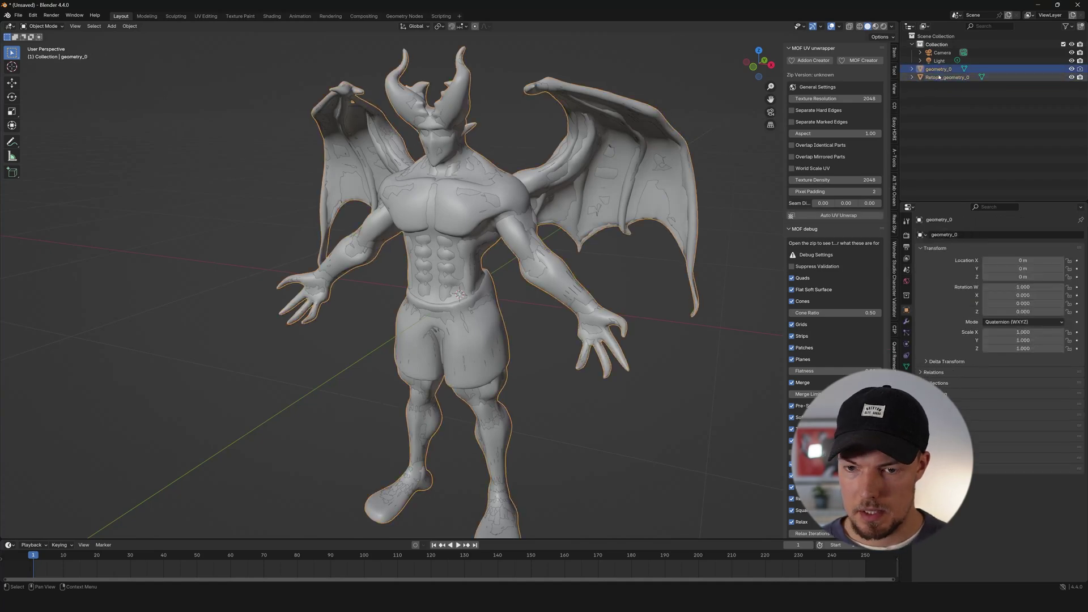
pyautogui.moveTo(436, 250); pyautogui.dragTo(451, 254, button='middle')
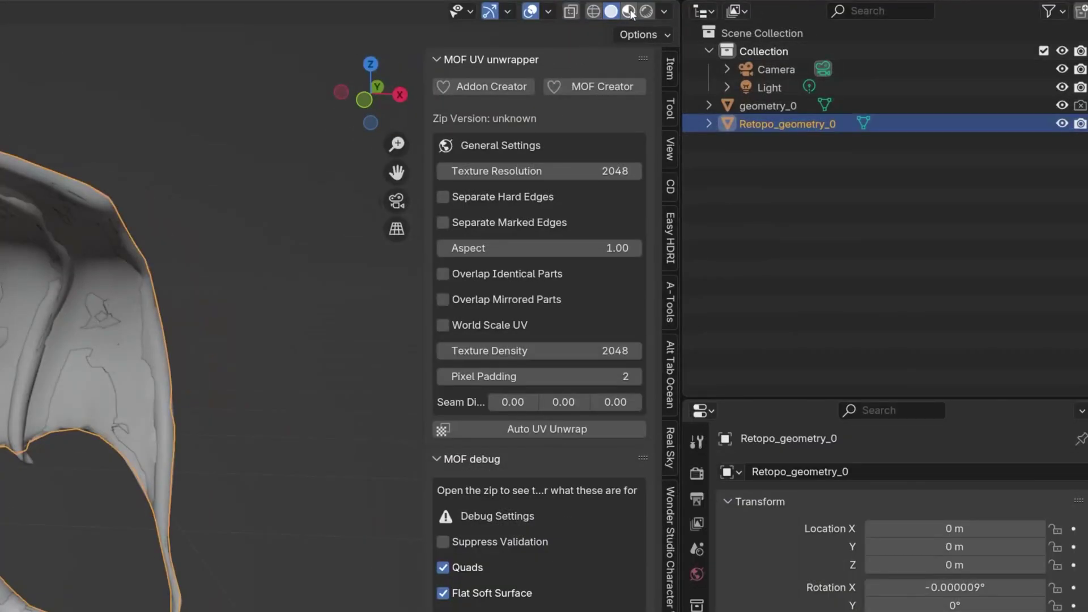
pyautogui.click(630, 12)
pyautogui.moveTo(102, 255); pyautogui.dragTo(63, 258, button='middle')
pyautogui.click(100, 248)
pyautogui.moveTo(34, 460); pyautogui.dragTo(14, 458, button='middle')
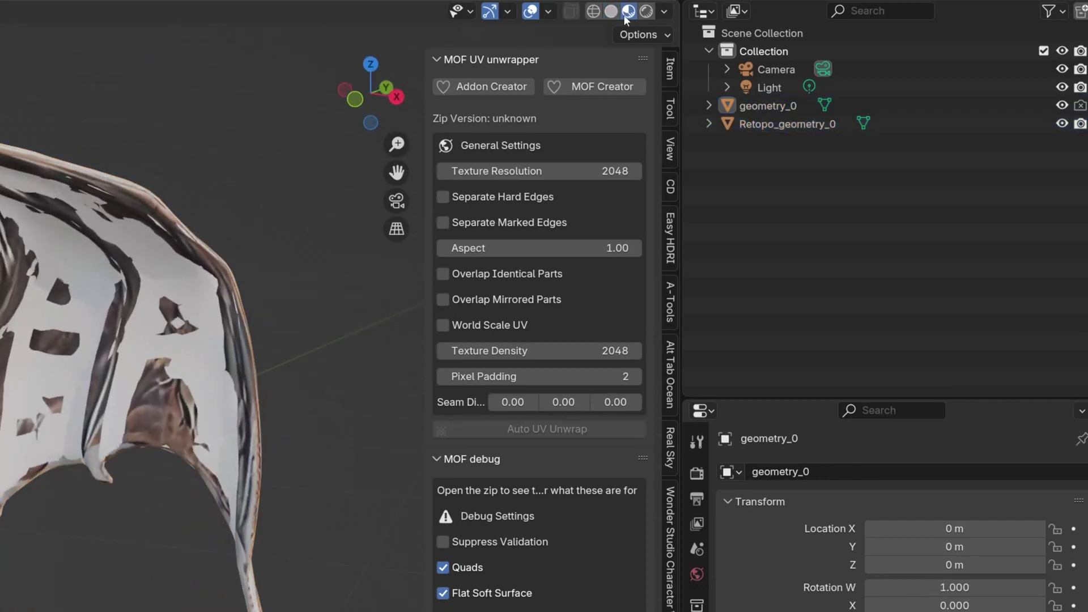
pyautogui.moveTo(279, 529); pyautogui.dragTo(250, 527, button='middle')
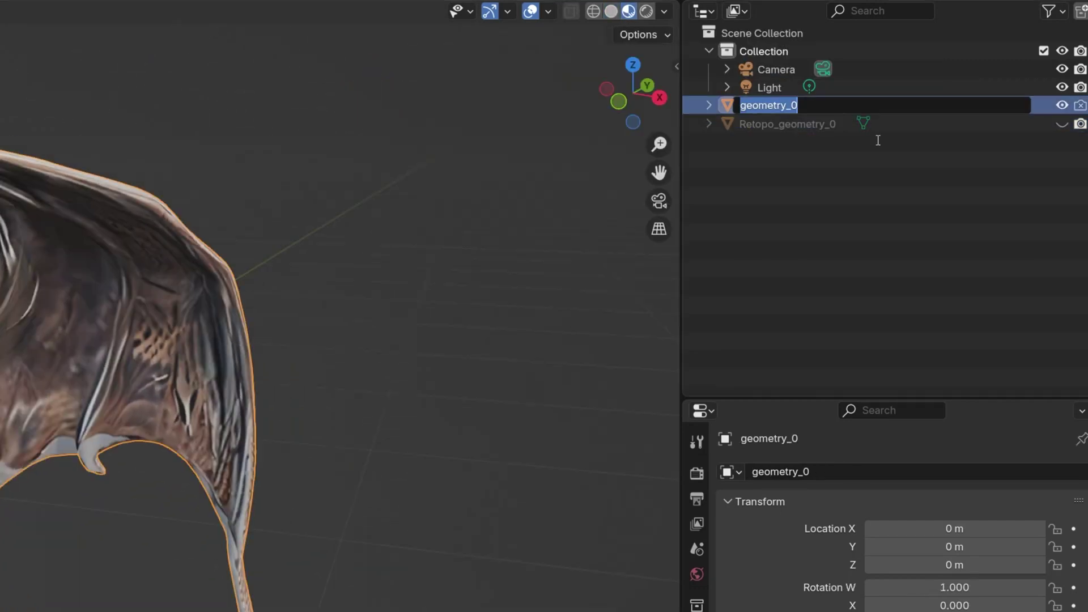
# Rename geometry_0 as HighDetail and Retopo_geometry_0 as LowDetail
pyautogui.write('High')
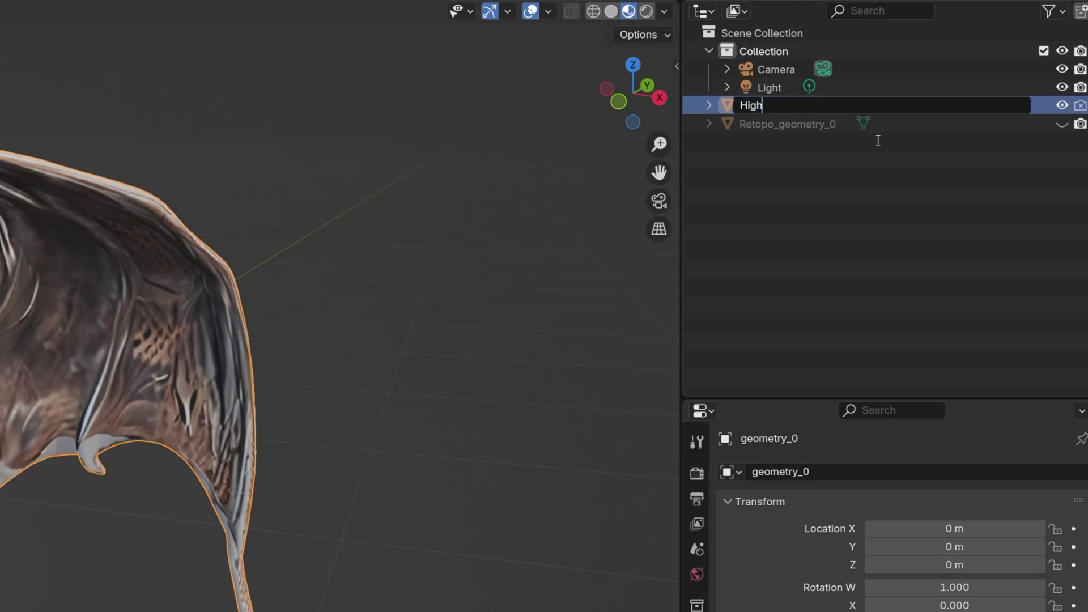
pyautogui.write('Detail')
pyautogui.doubleClick(750, 124)
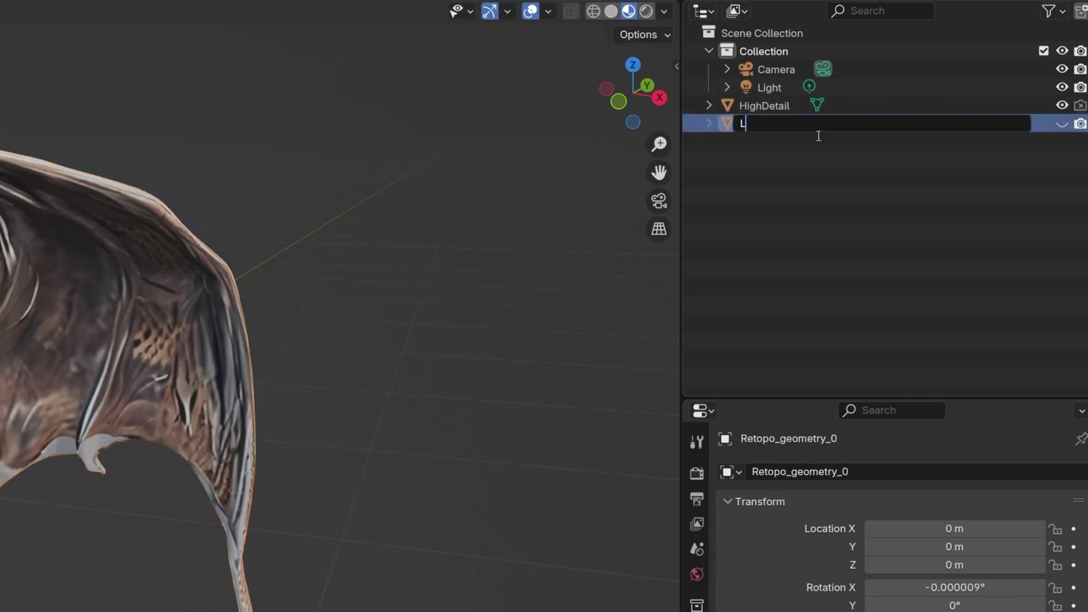
pyautogui.write('LowDetail')
pyautogui.press('Return')
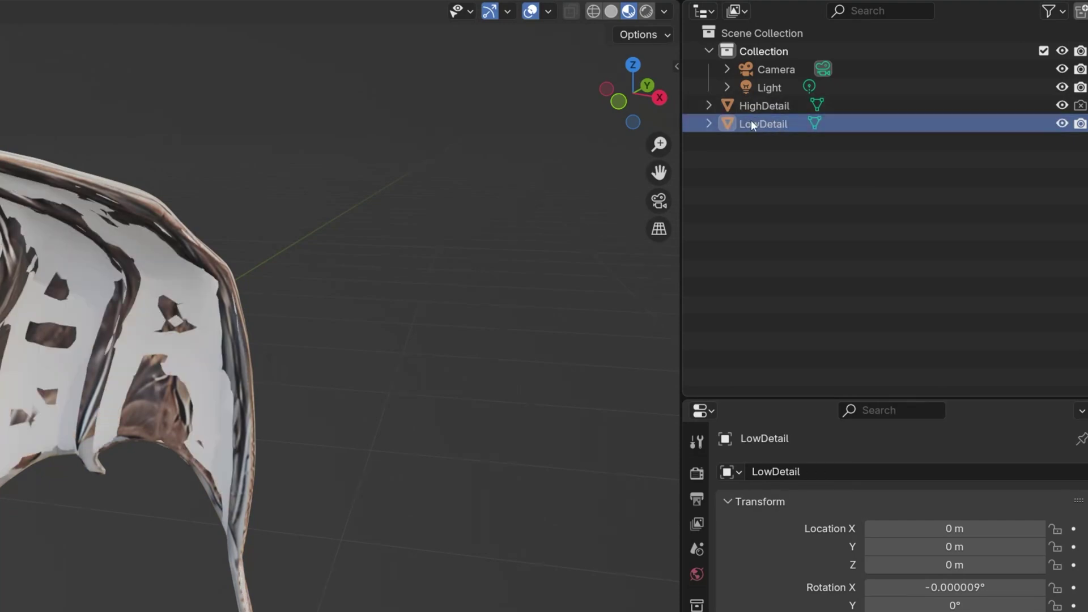
# Select LowDetail as the active object and set the render engine to Cycles
pyautogui.click(750, 106)
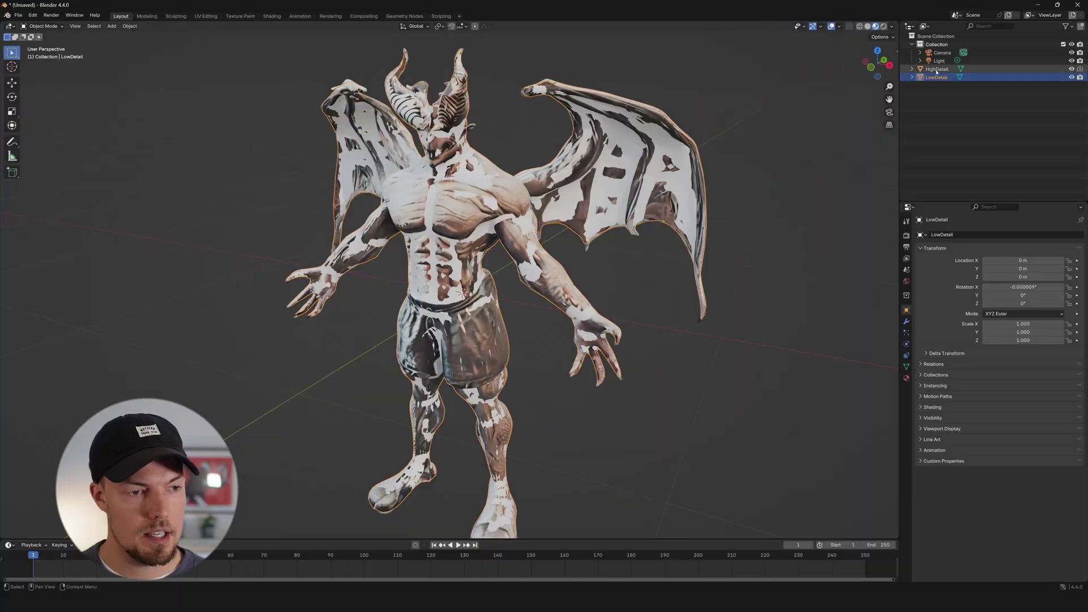
pyautogui.click(757, 123)
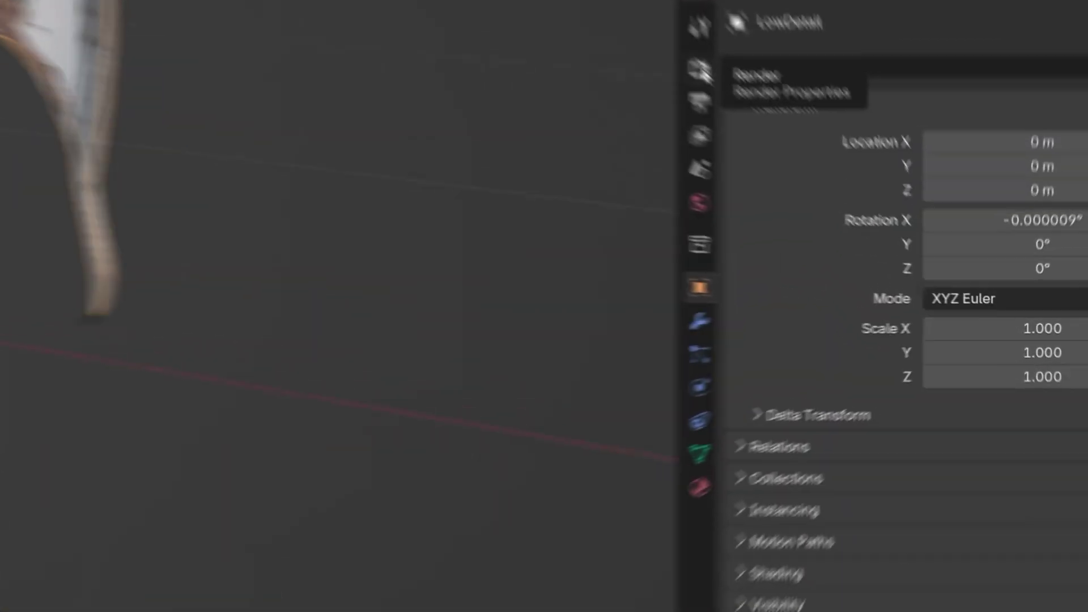
pyautogui.click(906, 235)
pyautogui.click(925, 24)
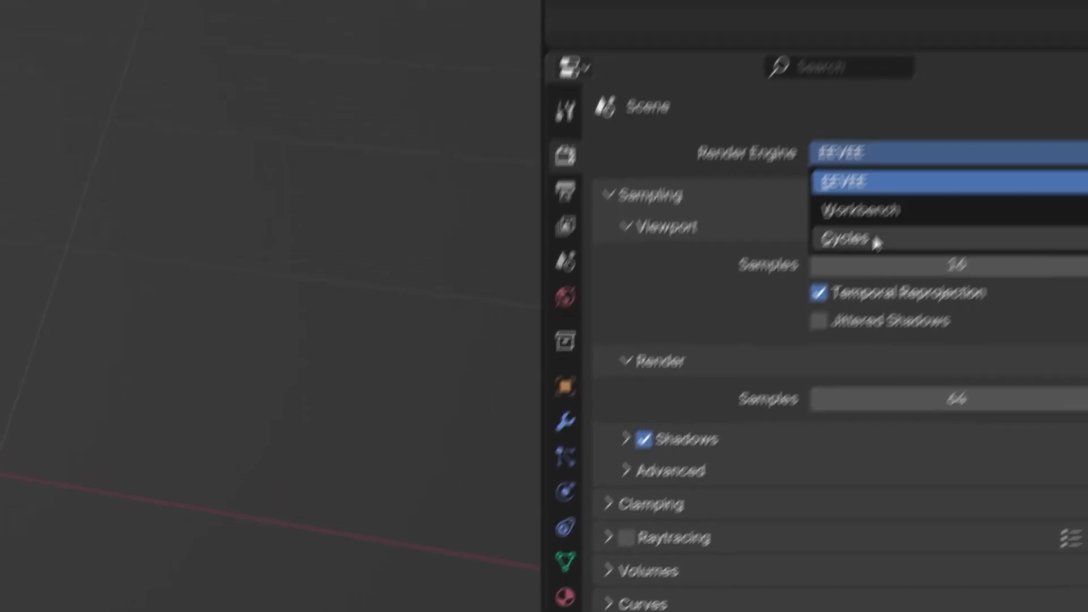
pyautogui.click(986, 116)
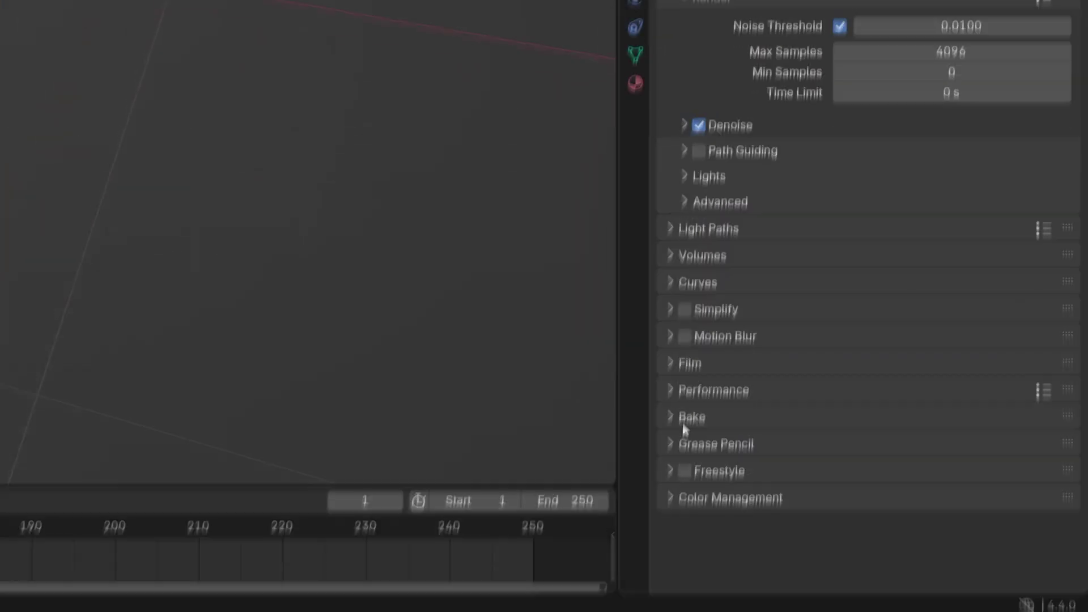
# Set the bake type to Diffuse and turn off the Direct and Indirect contributions, leaving only Color
pyautogui.click(683, 421)
pyautogui.scroll(-8, 704, 5)
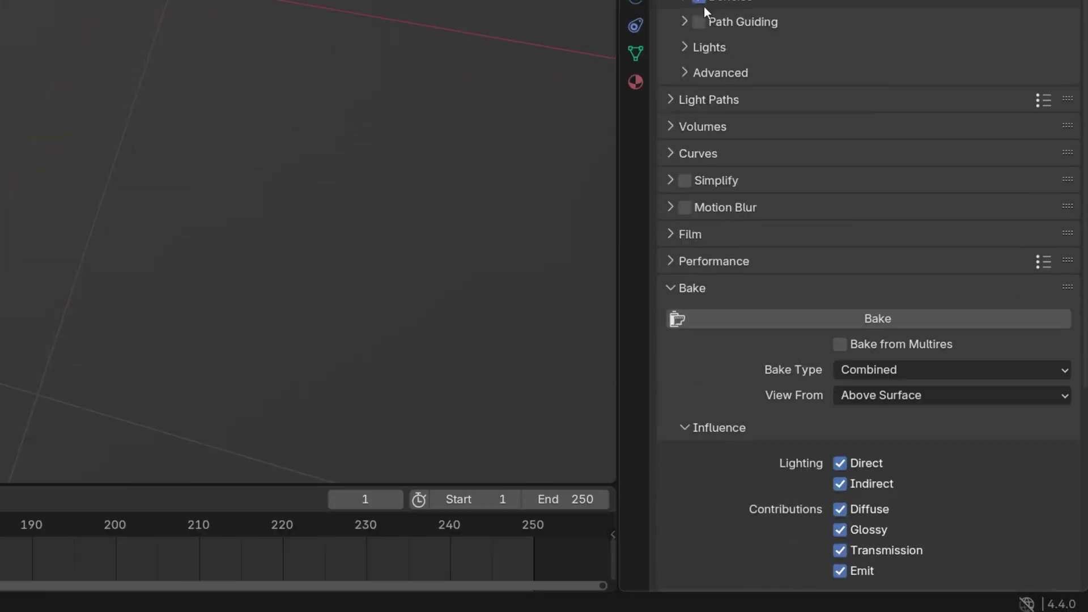
pyautogui.scroll(-5, 715, 50)
pyautogui.click(900, 87)
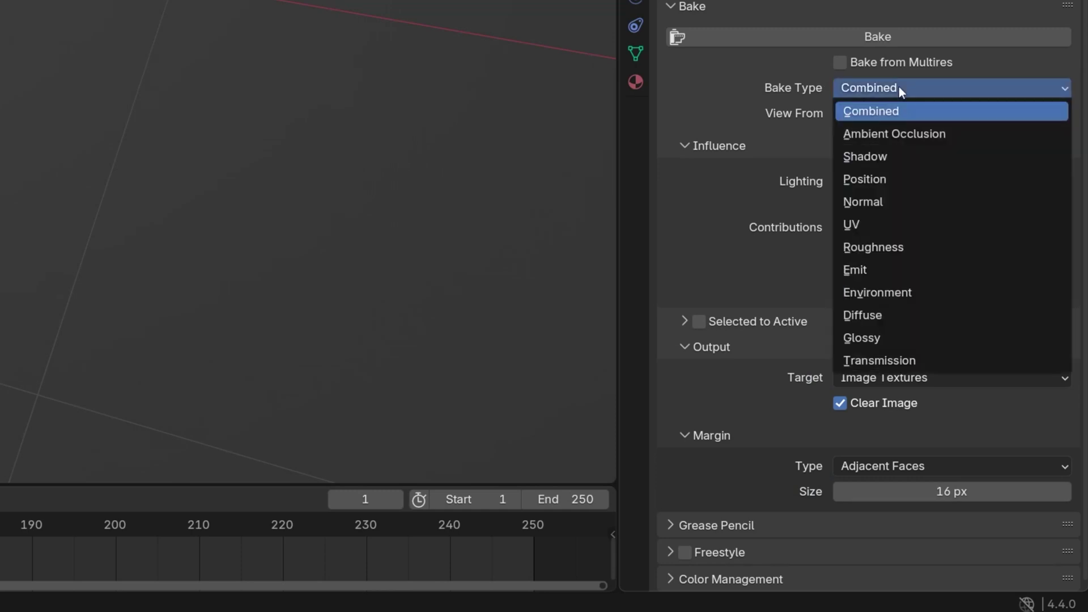
pyautogui.click(901, 315)
pyautogui.scroll(3, 910, 294)
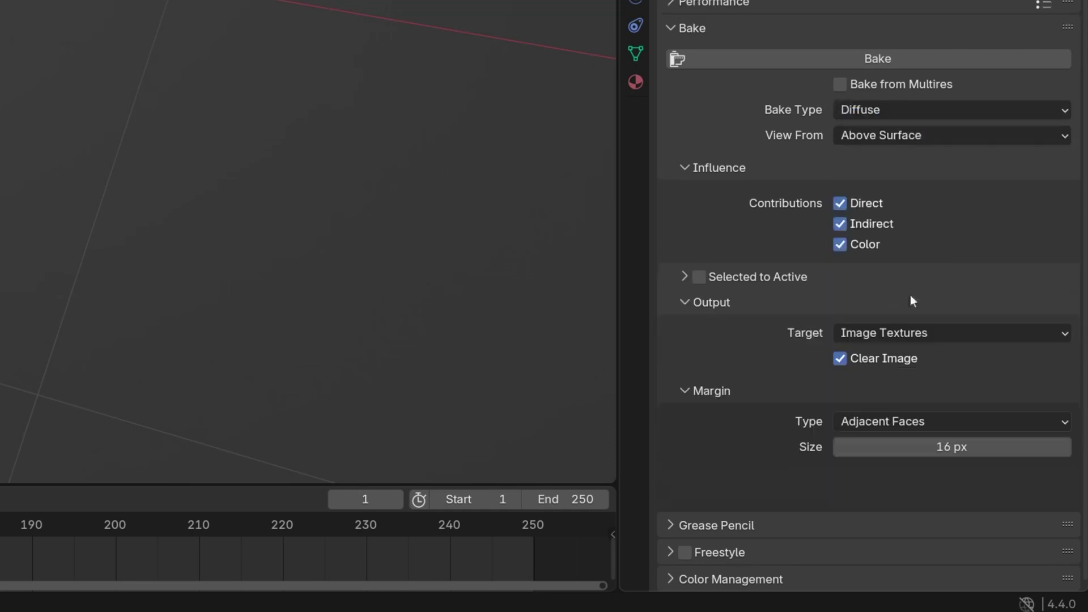
pyautogui.click(839, 249)
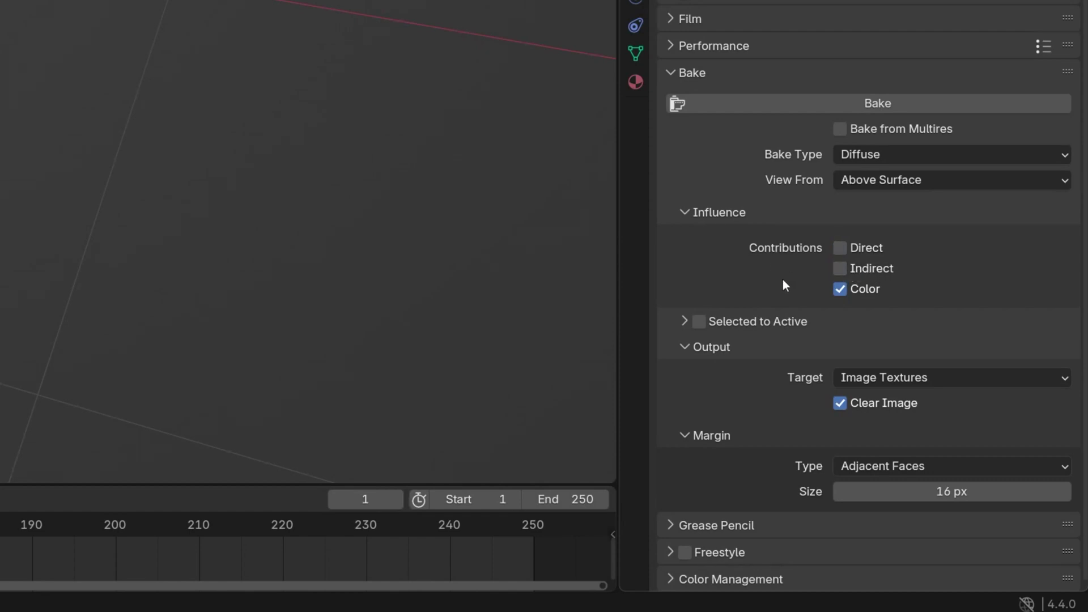
# Enable Selected to Active baking and set its extrusion to 0.01 m
pyautogui.click(699, 321)
pyautogui.click(685, 321)
pyautogui.scroll(-4, 849, 215)
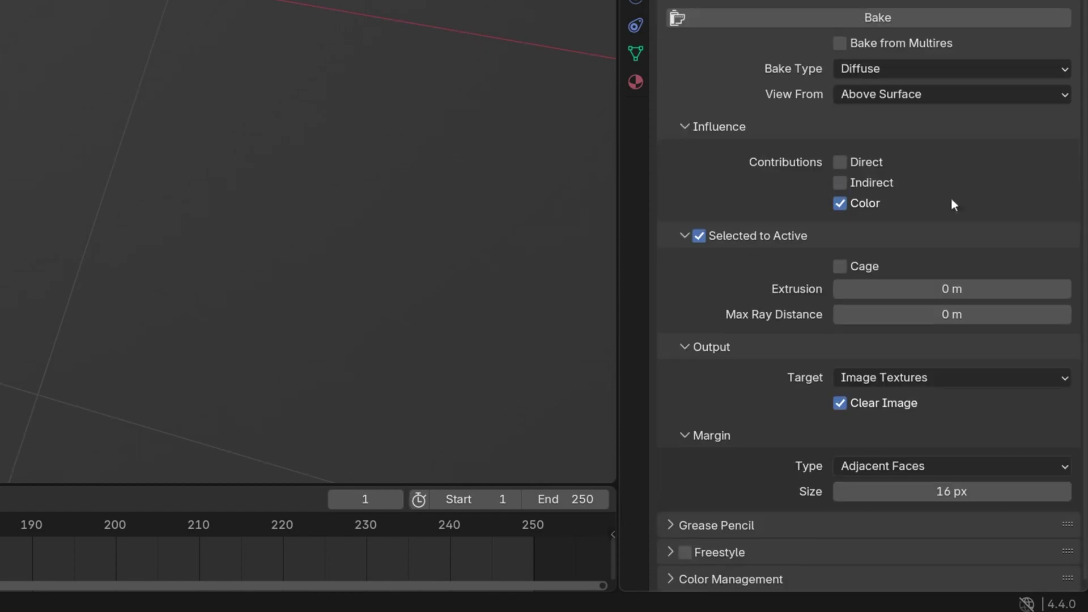
pyautogui.click(942, 290)
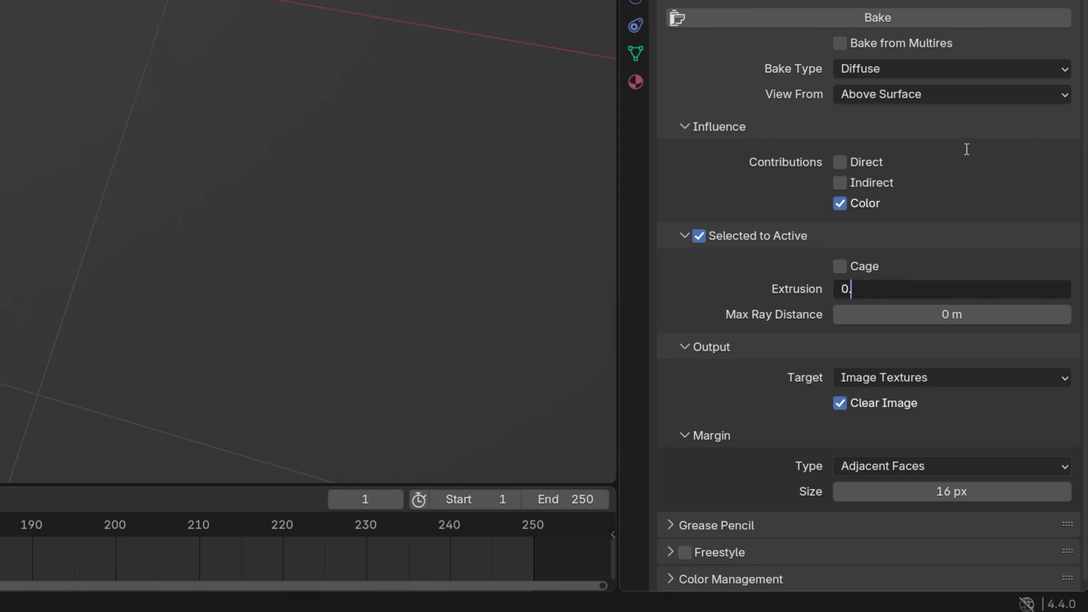
pyautogui.press('Return')
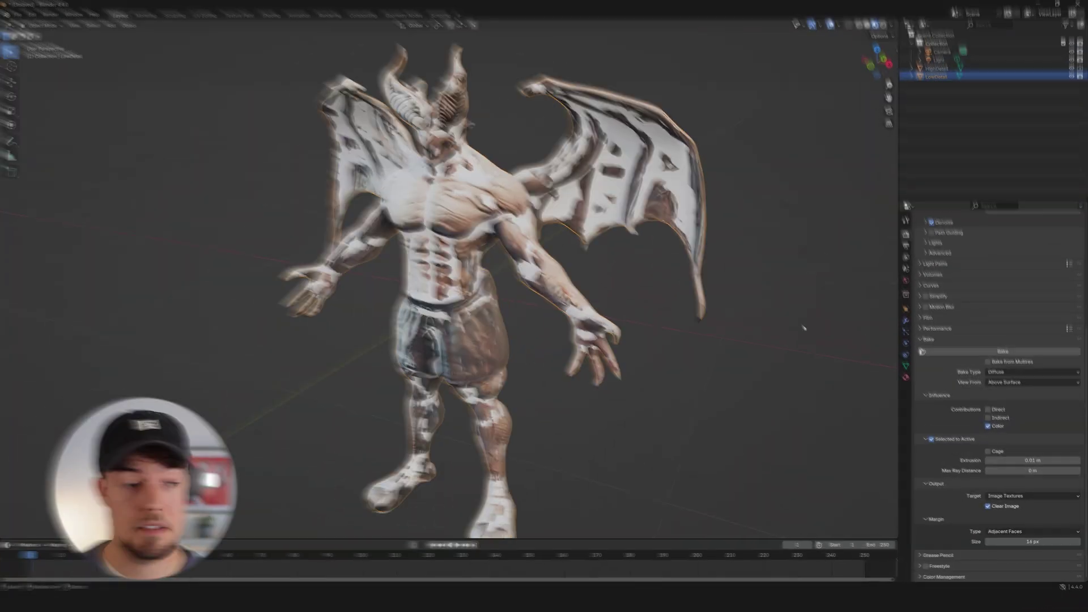
# Split the 3D viewport vertically and turn the new area into a Shader Editor
pyautogui.moveTo(3, 23); pyautogui.dragTo(341, 42)
pyautogui.click(10, 26)
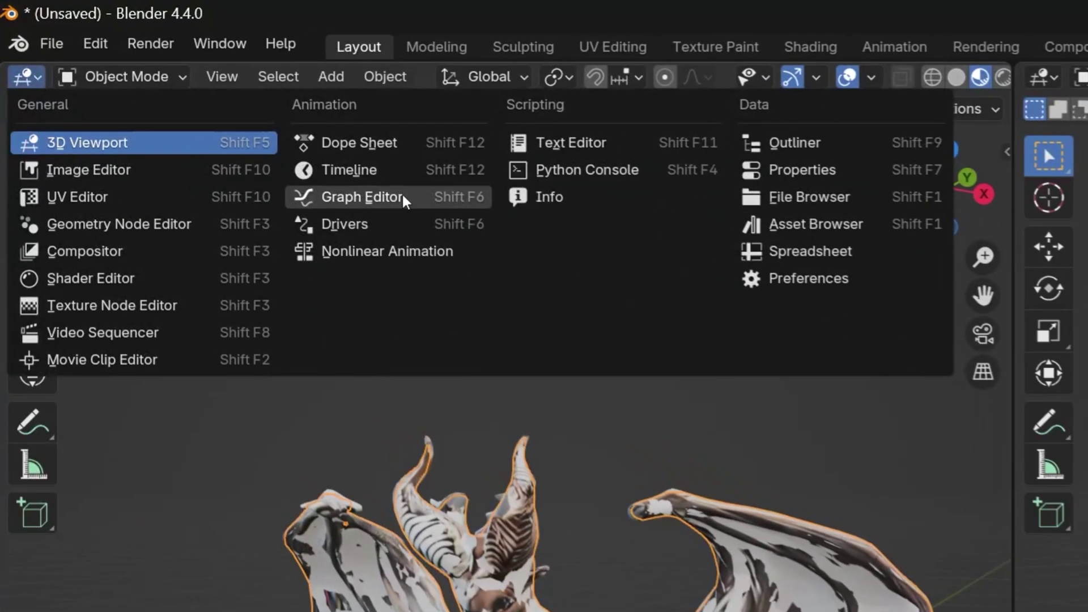
pyautogui.click(90, 278)
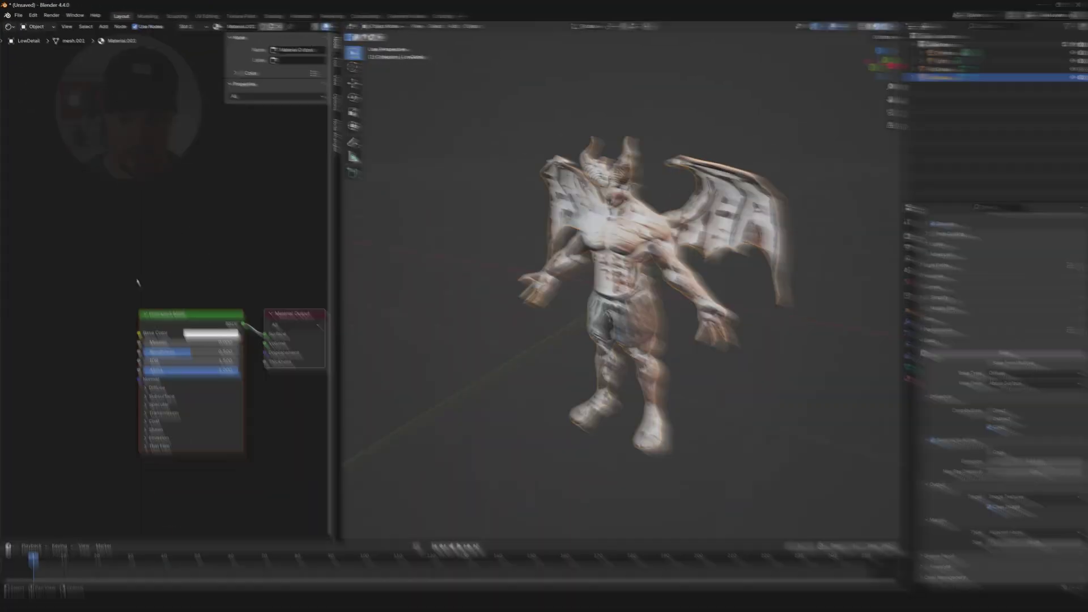
# Add an Image Texture node with a new 2048 × 2048 px image named Diffuse and connect its Color to the Principled BSDF's Base Color
pyautogui.scroll(-2, 71, 274)
pyautogui.moveTo(60, 306); pyautogui.dragTo(85, 307, button='middle')
pyautogui.hotkey('shift', 'a')
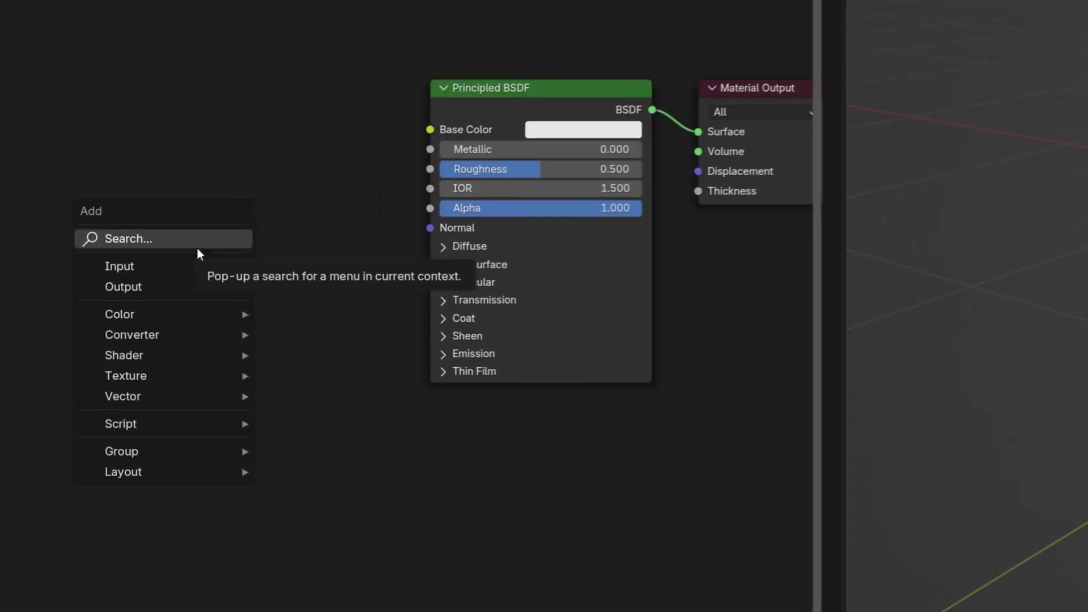
pyautogui.click(139, 267)
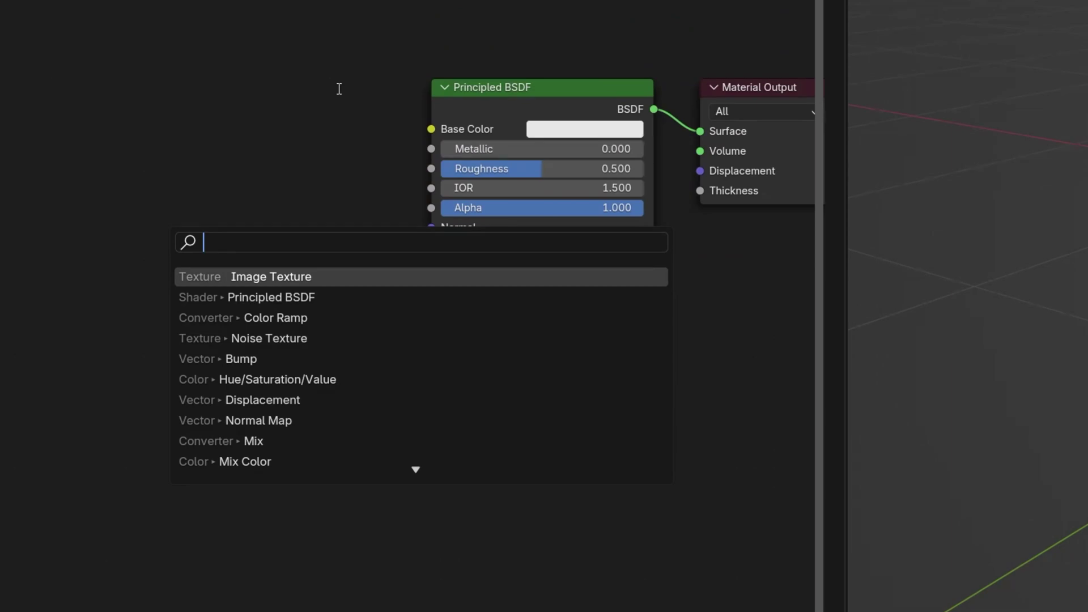
pyautogui.press('Return')
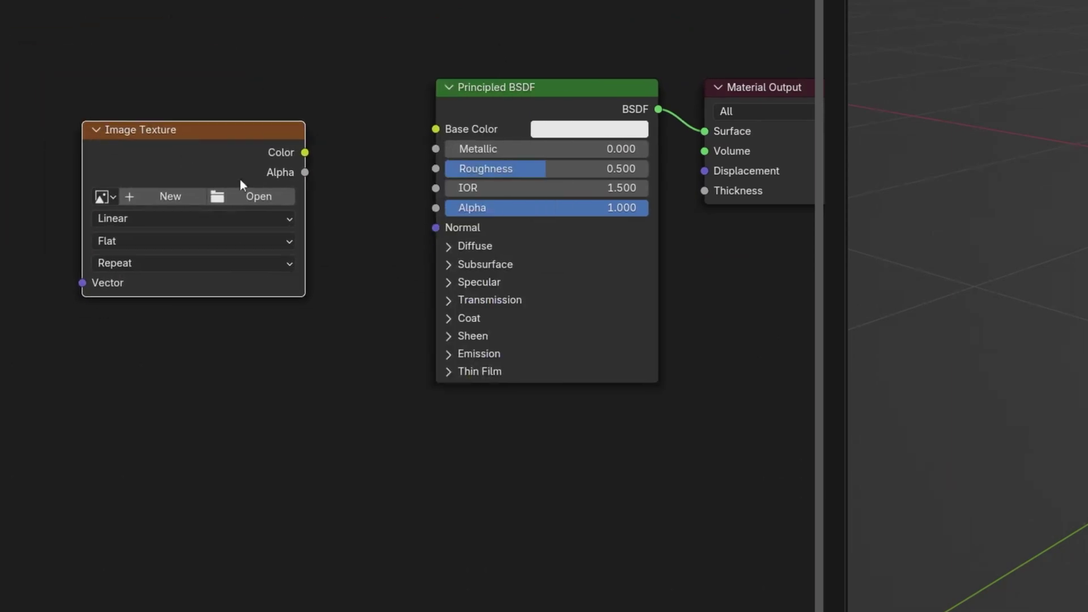
pyautogui.click(169, 199)
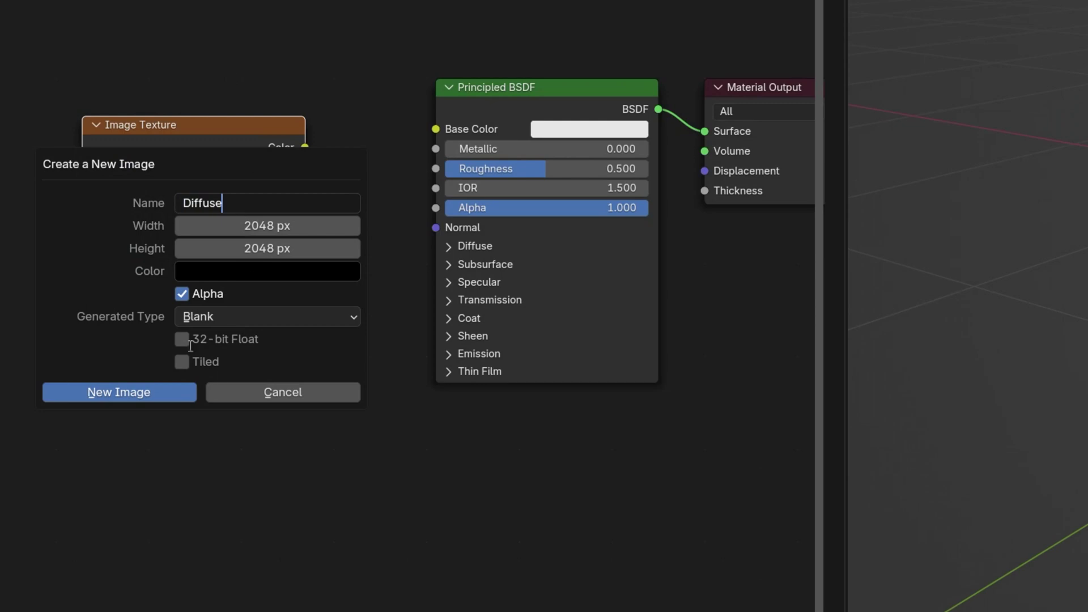
pyautogui.click(125, 392)
pyautogui.moveTo(437, 133); pyautogui.dragTo(479, 215)
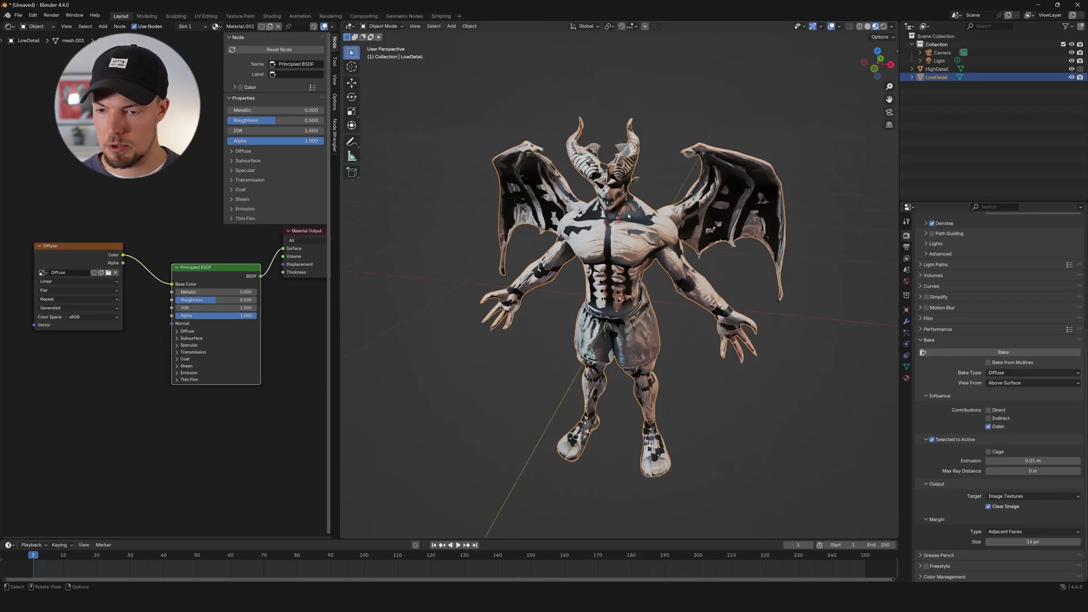
# Select HighDetail, add LowDetail as the active object, and make the Diffuse image node active
pyautogui.moveTo(628, 215); pyautogui.dragTo(799, 173, button='middle')
pyautogui.moveTo(711, 242); pyautogui.dragTo(596, 222, button='middle')
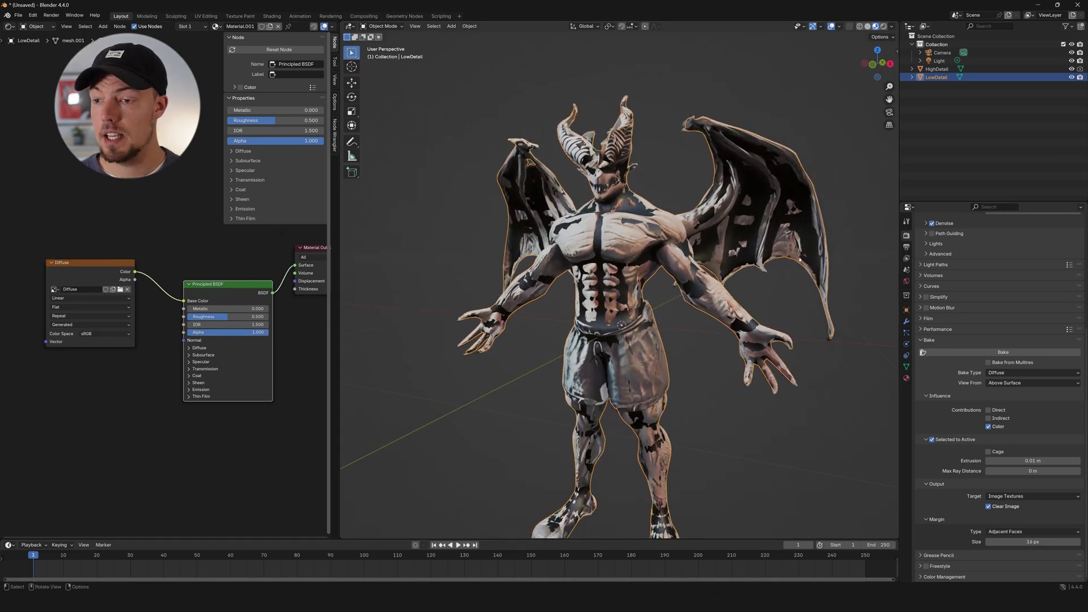
pyautogui.moveTo(845, 225); pyautogui.dragTo(755, 233, button='middle')
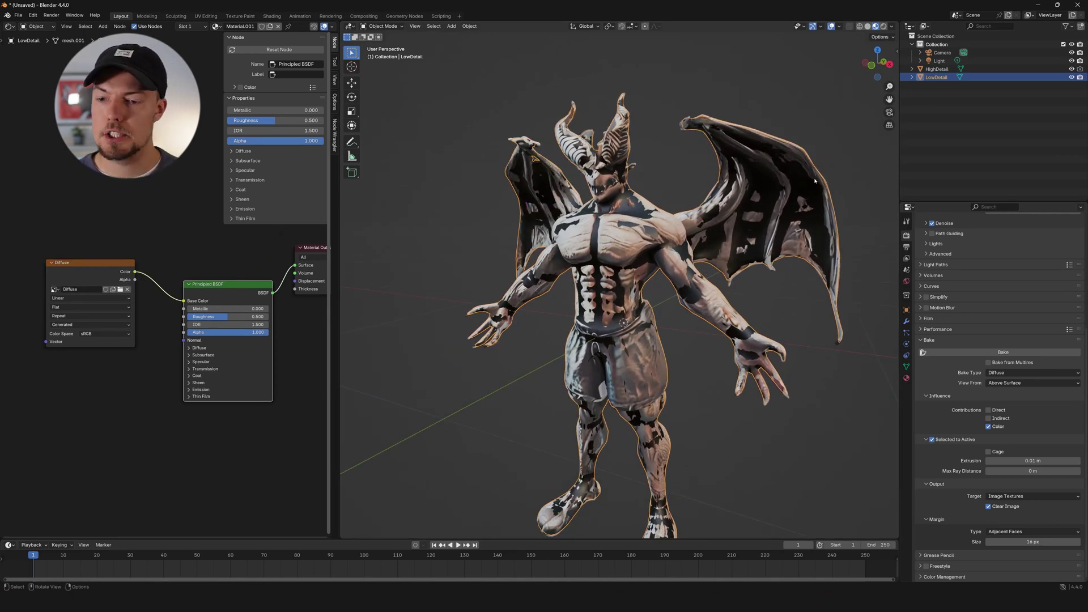
pyautogui.click(938, 69)
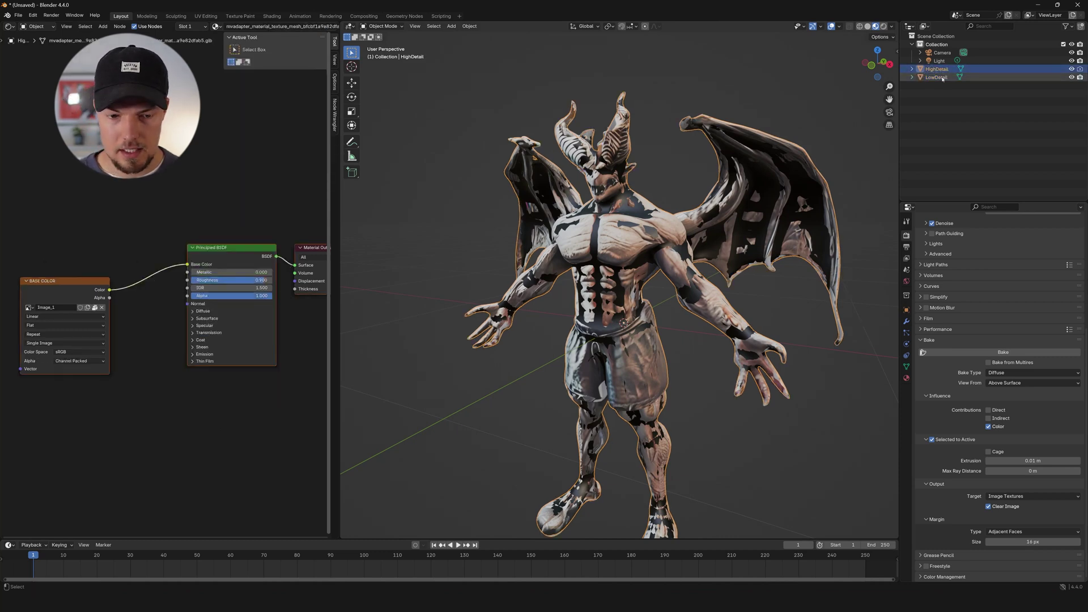
pyautogui.keyDown('ctrl'); pyautogui.click(942, 78); pyautogui.keyUp('ctrl')
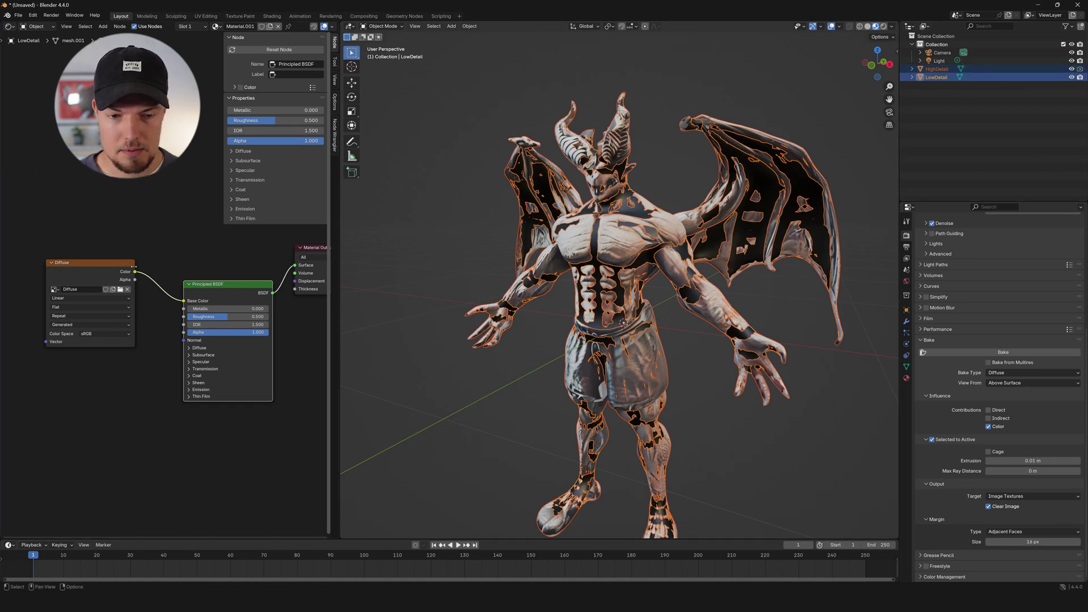
pyautogui.click(90, 272)
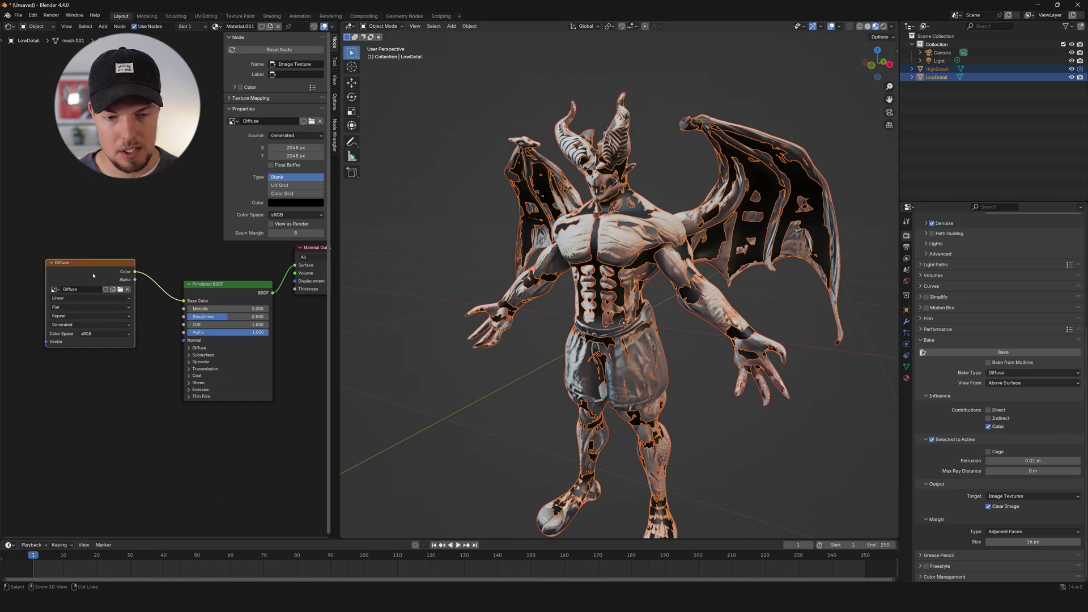
# Reselect HighDetail with LowDetail as the active object and bake the diffuse color into the Diffuse image
pyautogui.click(935, 71)
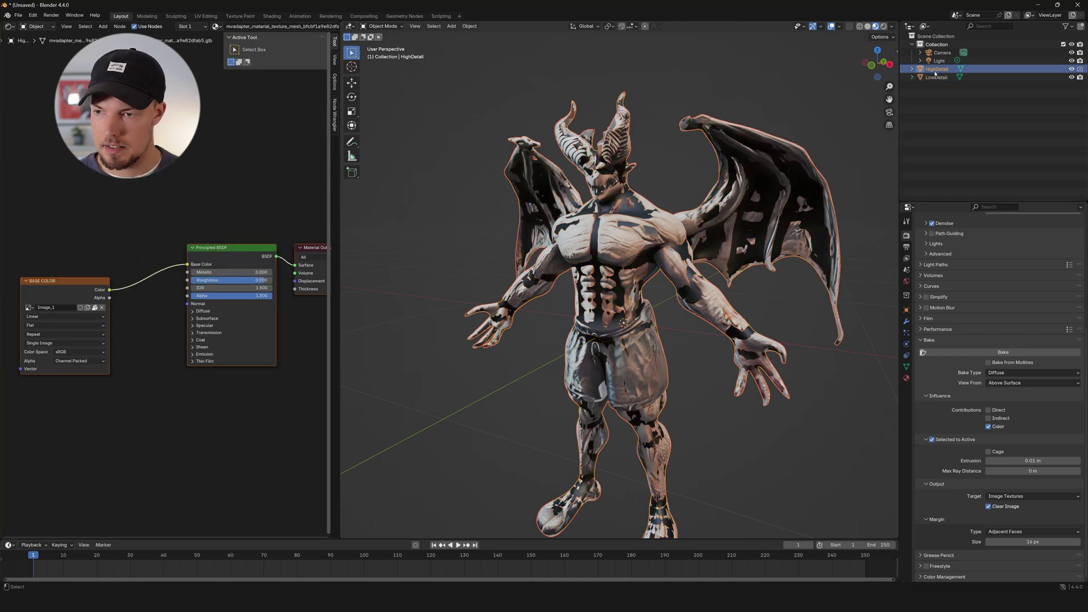
pyautogui.keyDown('ctrl'); pyautogui.click(936, 77); pyautogui.keyUp('ctrl')
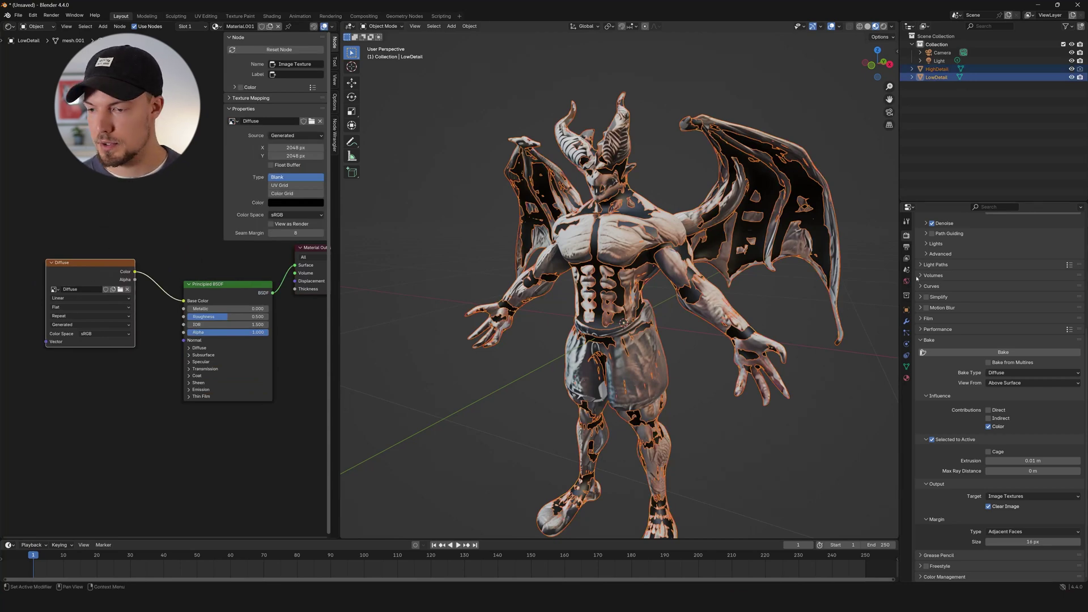
pyautogui.scroll(8, 958, 323)
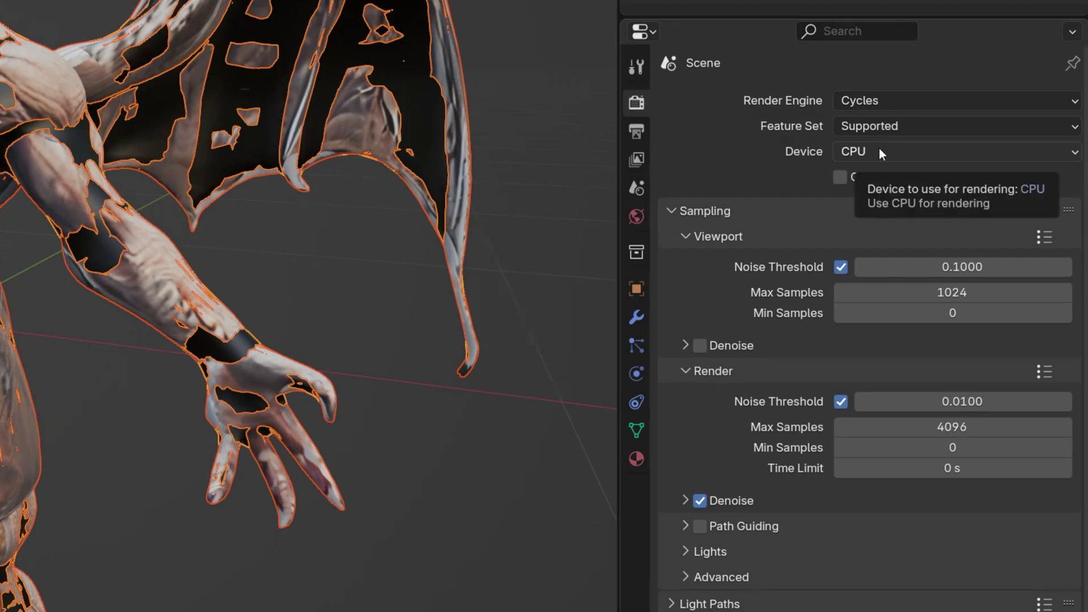
pyautogui.scroll(-10, 731, 471)
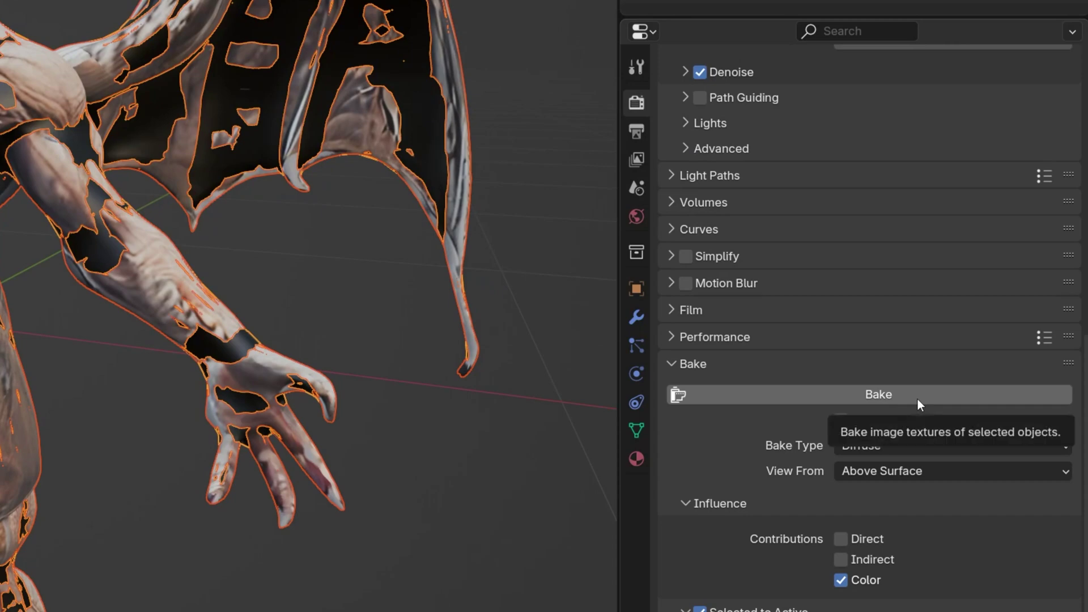
pyautogui.click(813, 398)
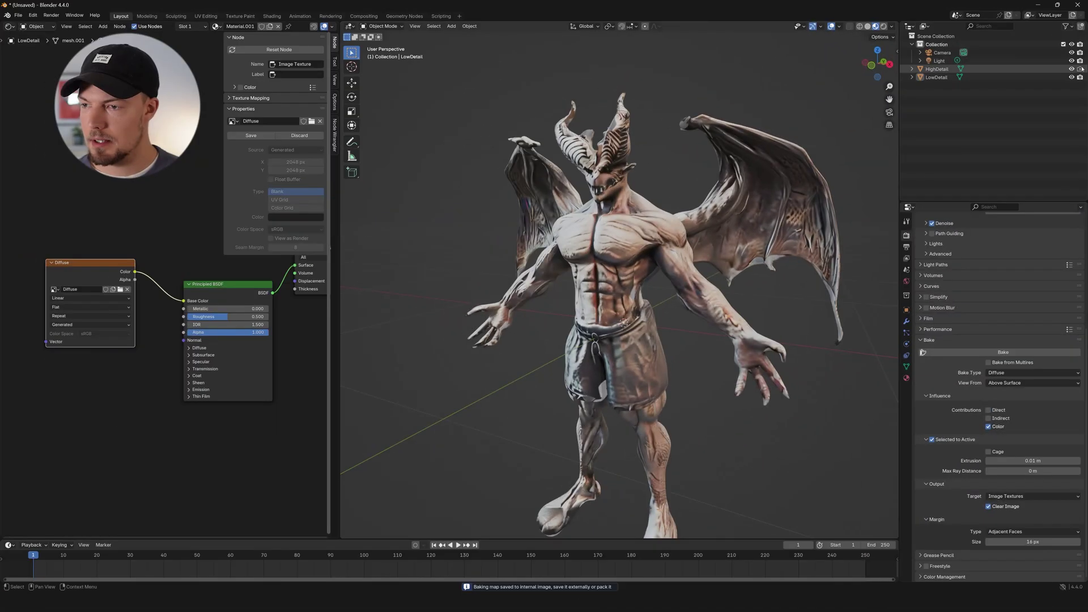
# Hide HighDetail and examine LowDetail's baked texture and mesh in Object and Edit Mode
pyautogui.click(1071, 68)
pyautogui.moveTo(702, 362); pyautogui.dragTo(657, 362, button='middle')
pyautogui.click(662, 333)
pyautogui.press('Tab')
pyautogui.moveTo(790, 402); pyautogui.dragTo(607, 285, button='middle')
pyautogui.click(759, 402)
pyautogui.press('Tab')
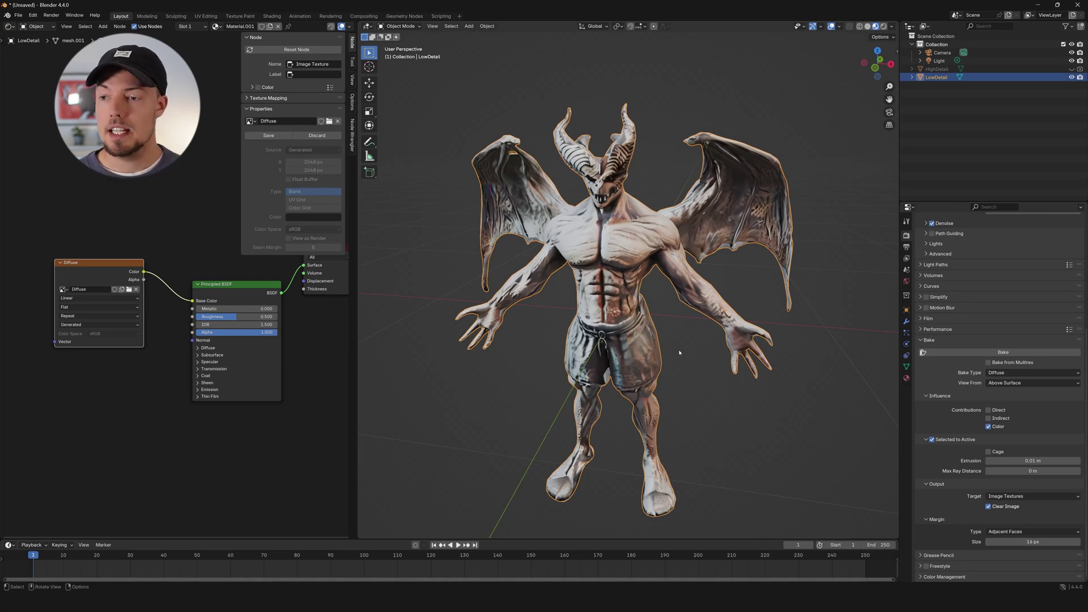
# Show HighDetail again and compare its appearance with the baked LowDetail mesh
pyautogui.click(1071, 69)
pyautogui.click(1071, 77)
pyautogui.moveTo(617, 267); pyautogui.dragTo(593, 259, button='middle')
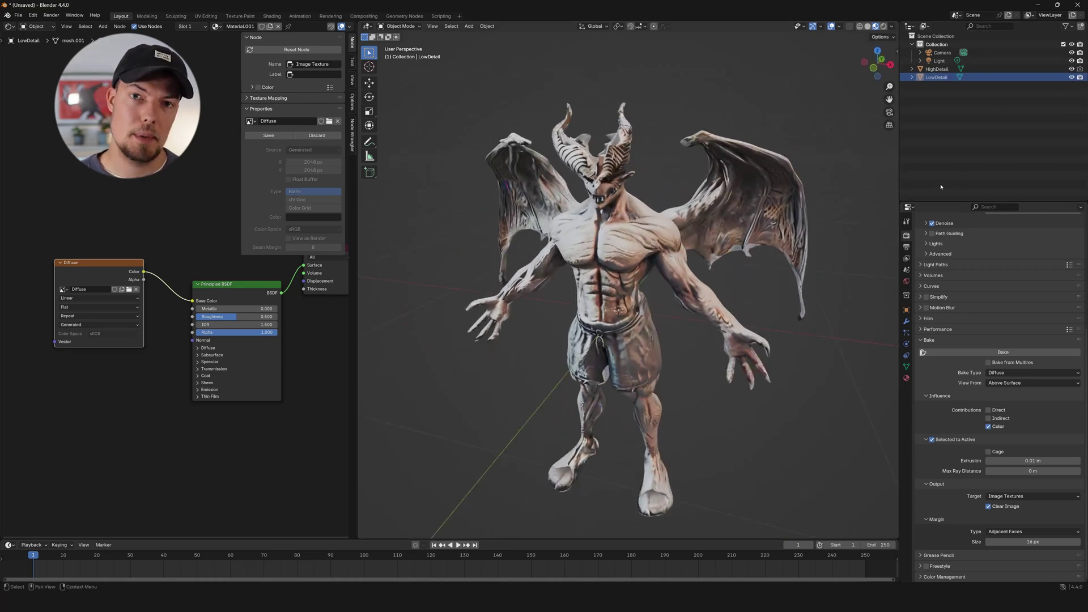
pyautogui.click(938, 69)
pyautogui.moveTo(771, 215); pyautogui.dragTo(754, 209, button='middle')
pyautogui.click(940, 77)
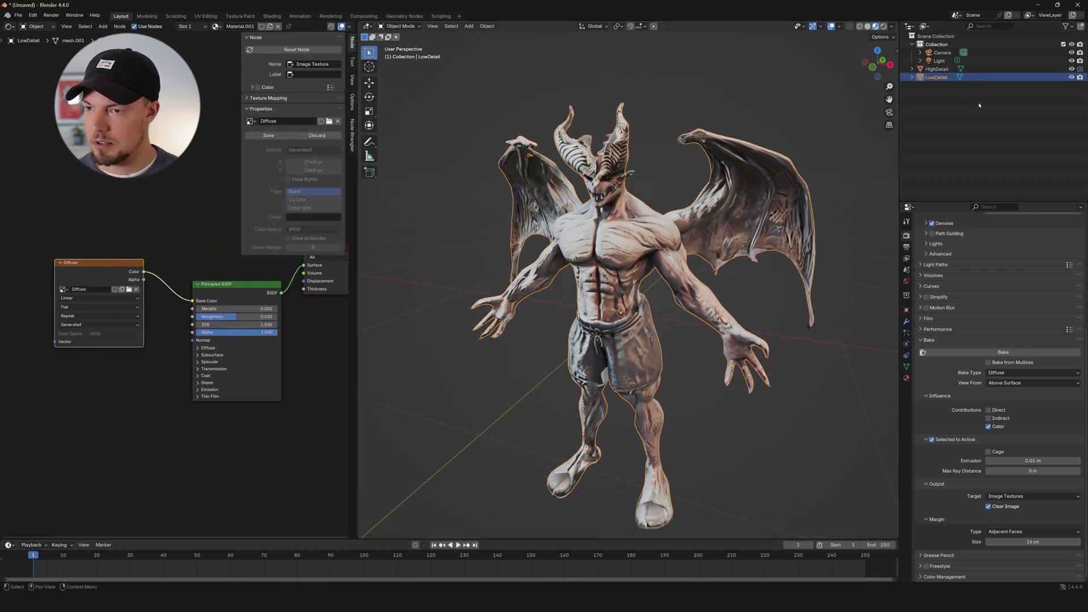
# Add a second Image Texture node with a new 2048 × 2048 px image named NormalMap and place it below the Diffuse node
pyautogui.moveTo(87, 454); pyautogui.dragTo(147, 394, button='middle')
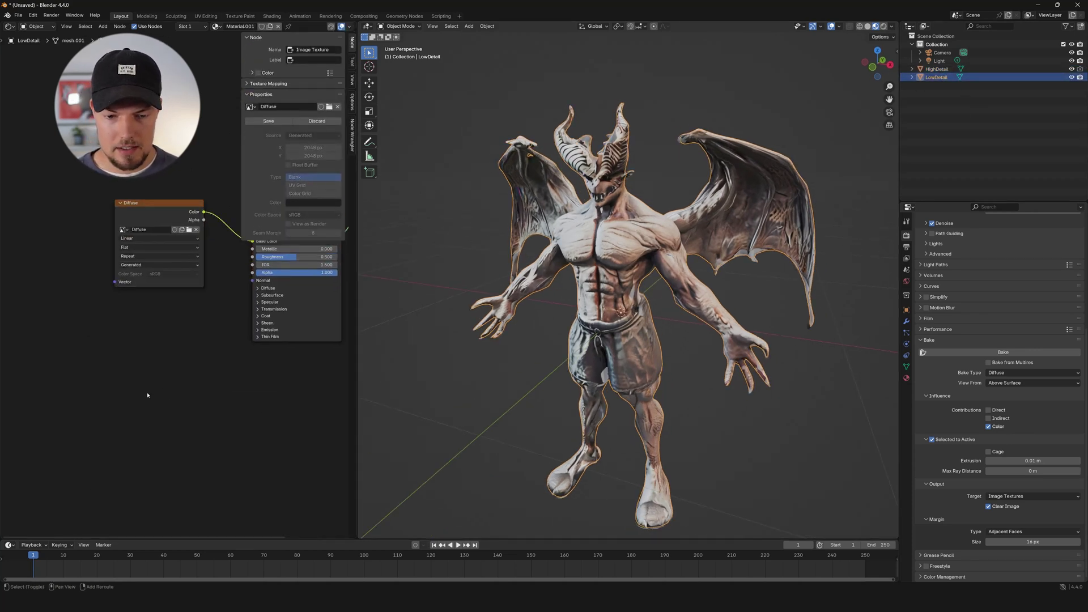
pyautogui.click(145, 393)
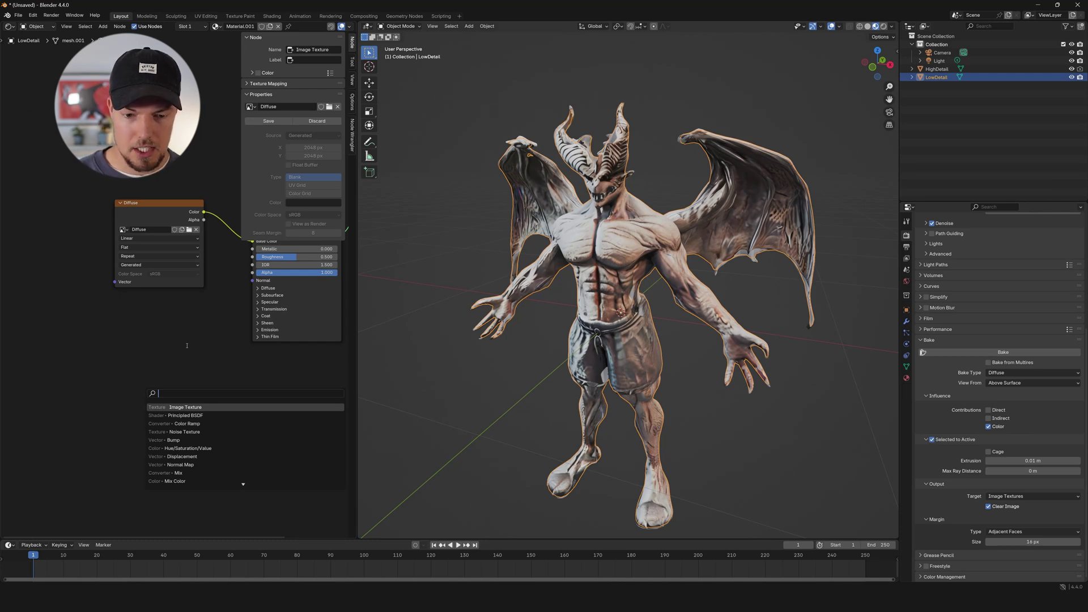
pyautogui.press('Return')
pyautogui.click(174, 351)
pyautogui.click(159, 383)
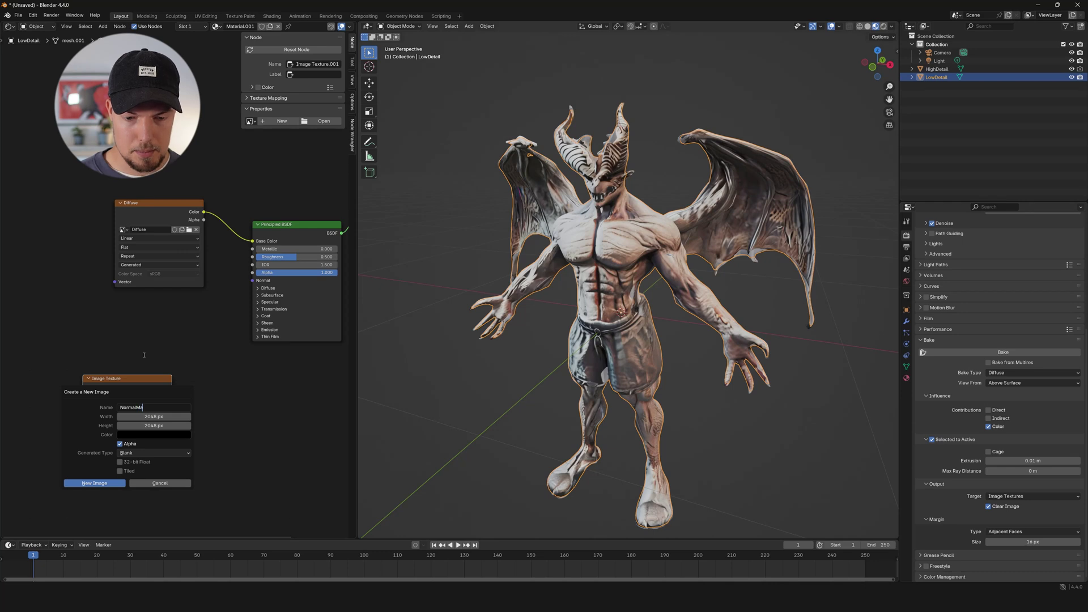
pyautogui.click(83, 484)
pyautogui.moveTo(122, 381); pyautogui.dragTo(68, 388)
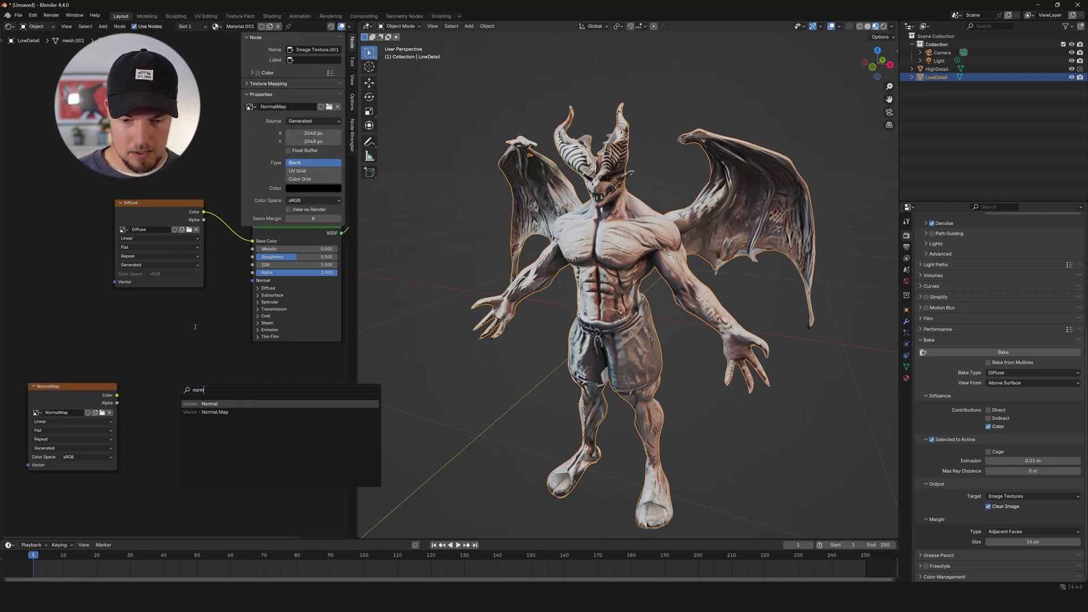
# Add a Normal Map node, feed it the NormalMap image's Color, and connect its Normal output to the Principled BSDF's Normal input
pyautogui.press('Down')
pyautogui.press('Return')
pyautogui.click(160, 360)
pyautogui.moveTo(116, 396); pyautogui.dragTo(176, 403)
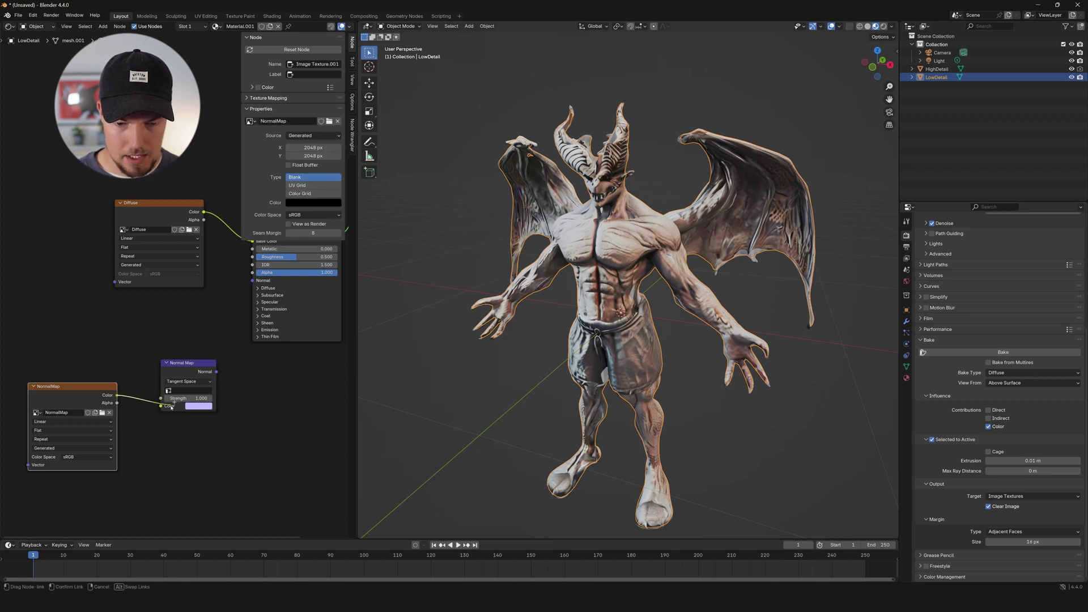
pyautogui.scroll(1, 231, 394)
pyautogui.moveTo(231, 395); pyautogui.dragTo(160, 429, button='middle')
pyautogui.moveTo(145, 404); pyautogui.dragTo(166, 381)
pyautogui.moveTo(180, 314); pyautogui.dragTo(183, 306)
pyautogui.scroll(-1, 211, 400)
pyautogui.moveTo(206, 401); pyautogui.dragTo(289, 350, button='middle')
# Make the NormalMap image node active and select HighDetail with LowDetail as the active object
pyautogui.click(110, 361)
pyautogui.moveTo(231, 437); pyautogui.dragTo(213, 438, button='middle')
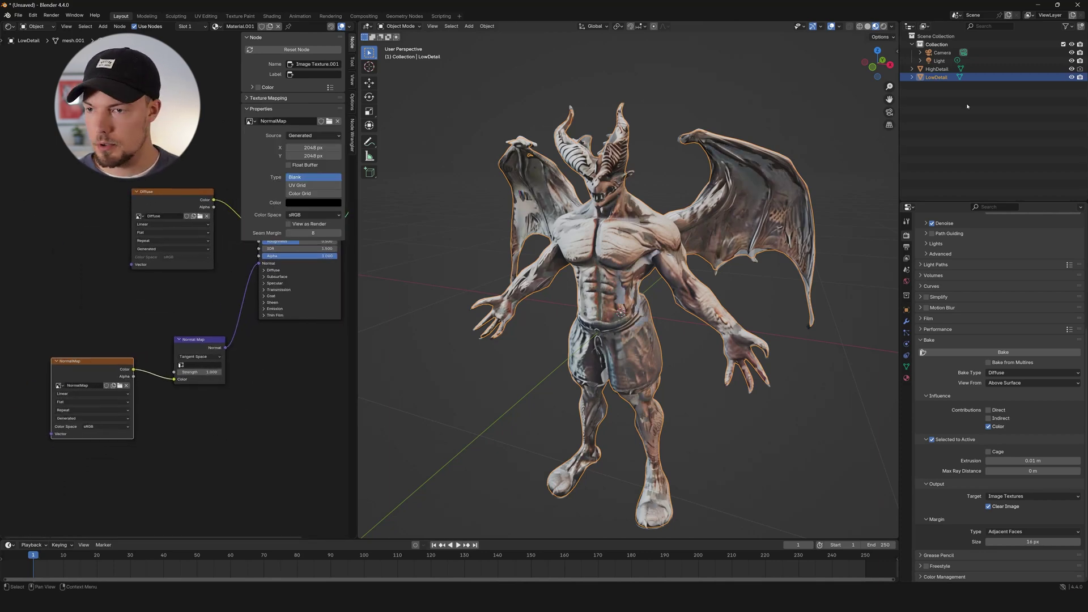
pyautogui.click(936, 68)
pyautogui.keyDown('ctrl'); pyautogui.click(936, 77); pyautogui.keyUp('ctrl')
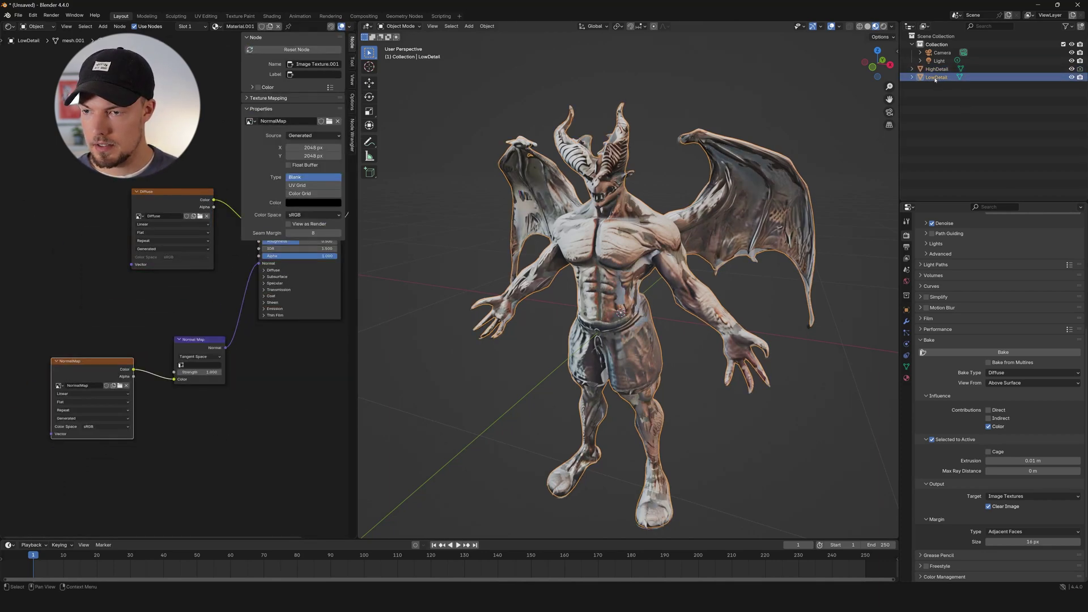
pyautogui.click(940, 68)
pyautogui.keyDown('ctrl'); pyautogui.click(936, 77); pyautogui.keyUp('ctrl')
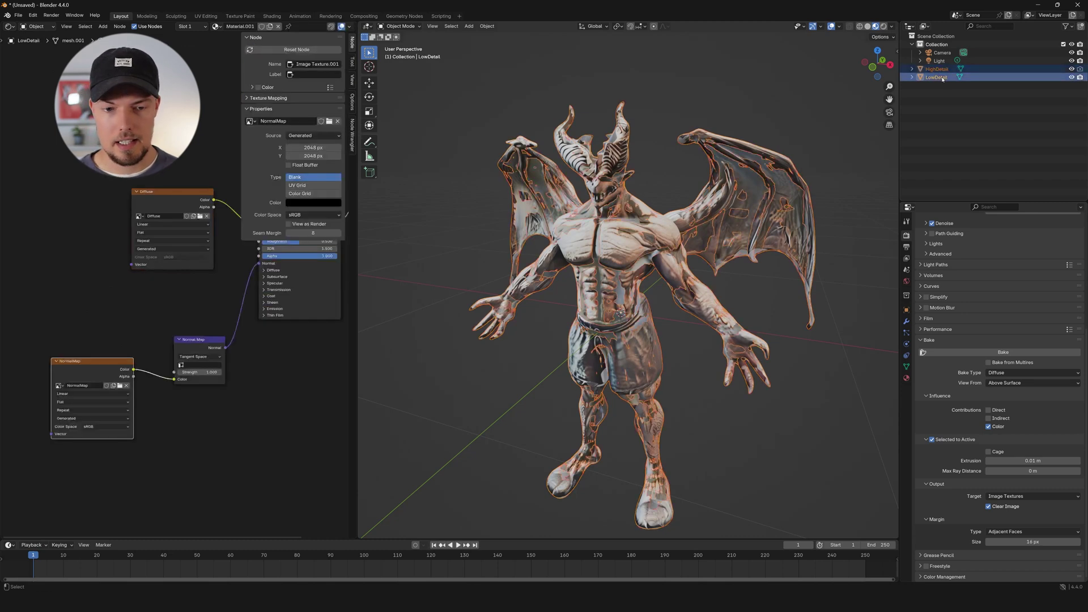
# Set the bake type to Normal and bake HighDetail's normals into the NormalMap image
pyautogui.click(1009, 372)
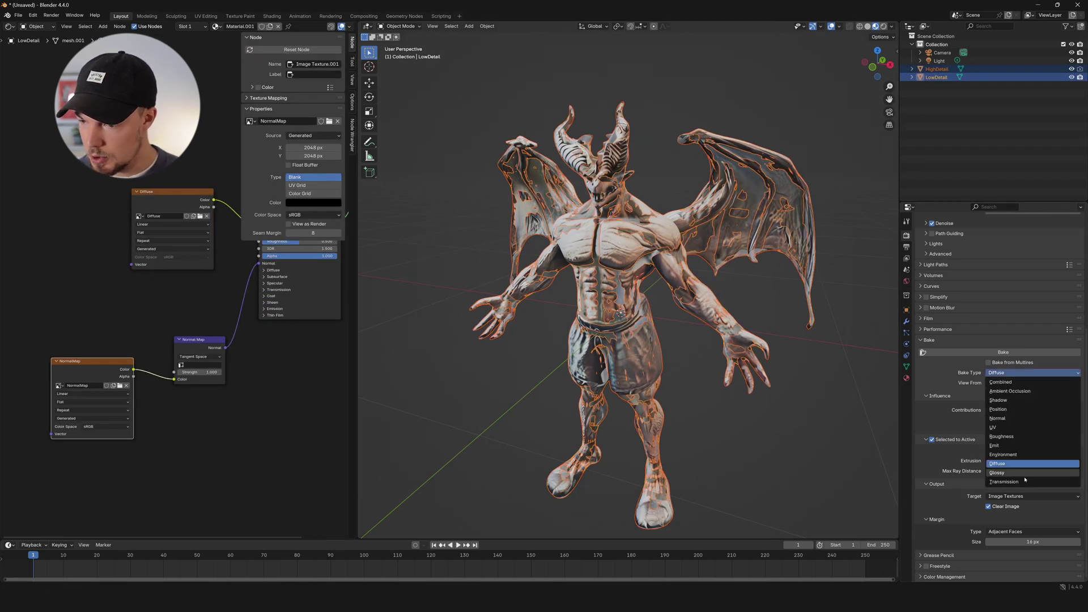
pyautogui.click(997, 418)
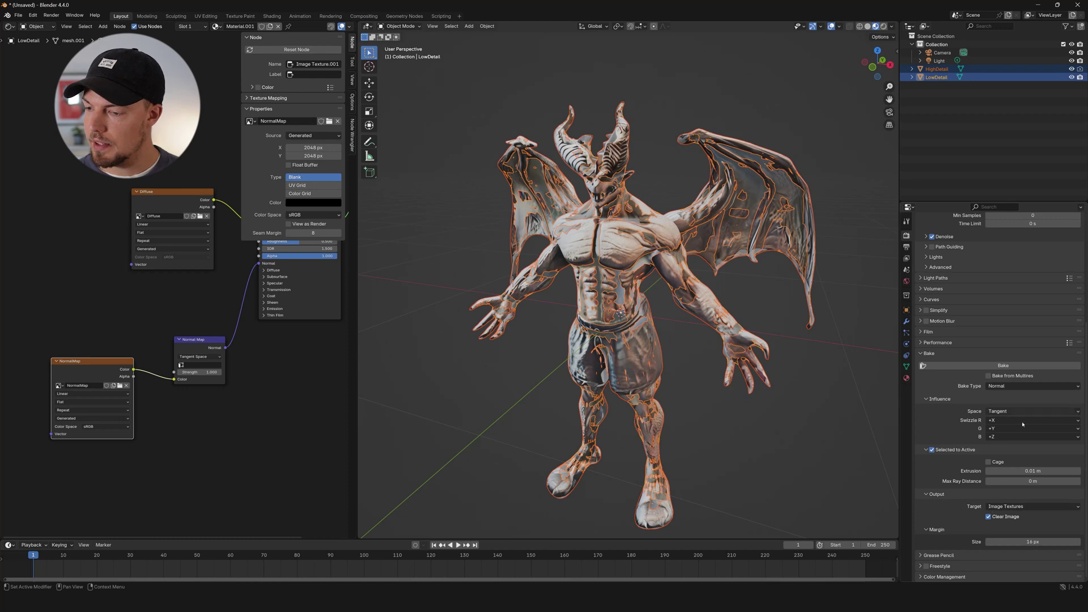
pyautogui.click(1013, 366)
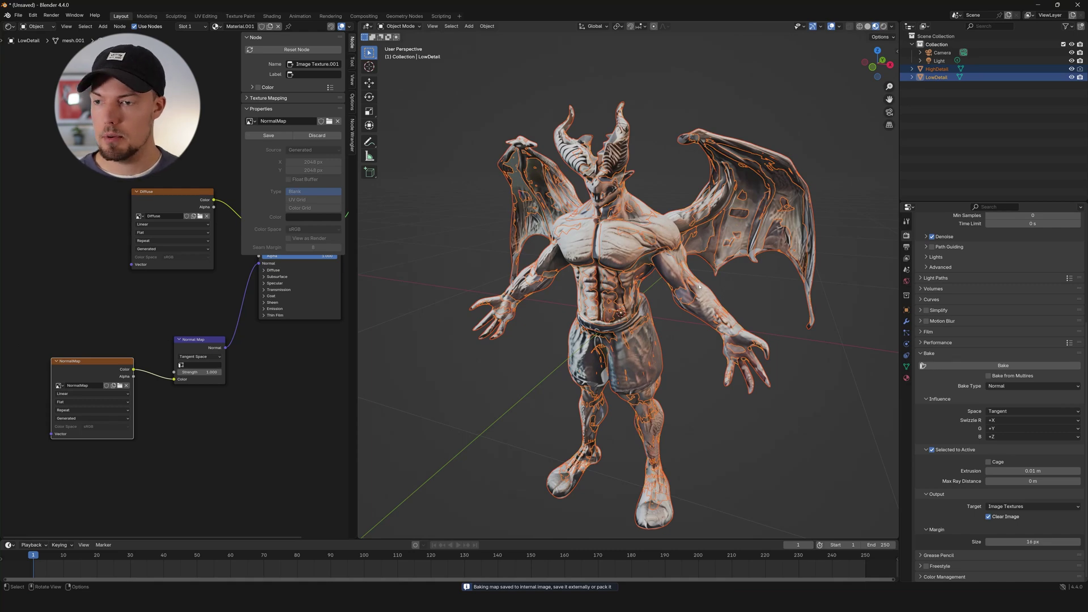
# Hide HighDetail and inspect LowDetail with its baked normal map
pyautogui.click(1071, 69)
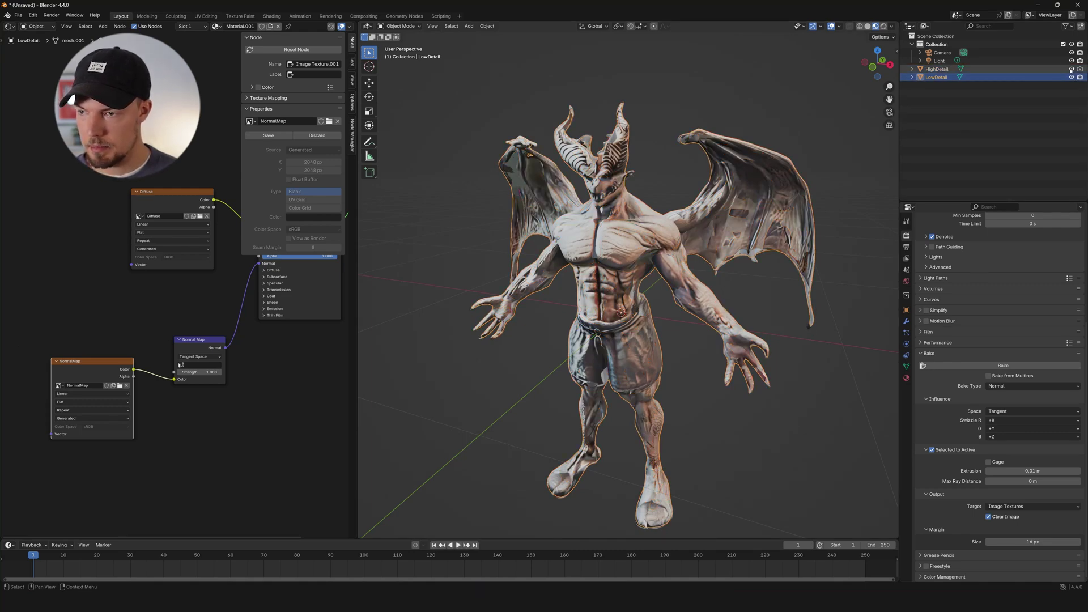
pyautogui.click(1071, 70)
pyautogui.moveTo(759, 272); pyautogui.dragTo(719, 273, button='middle')
pyautogui.moveTo(718, 273); pyautogui.dragTo(757, 274, button='middle')
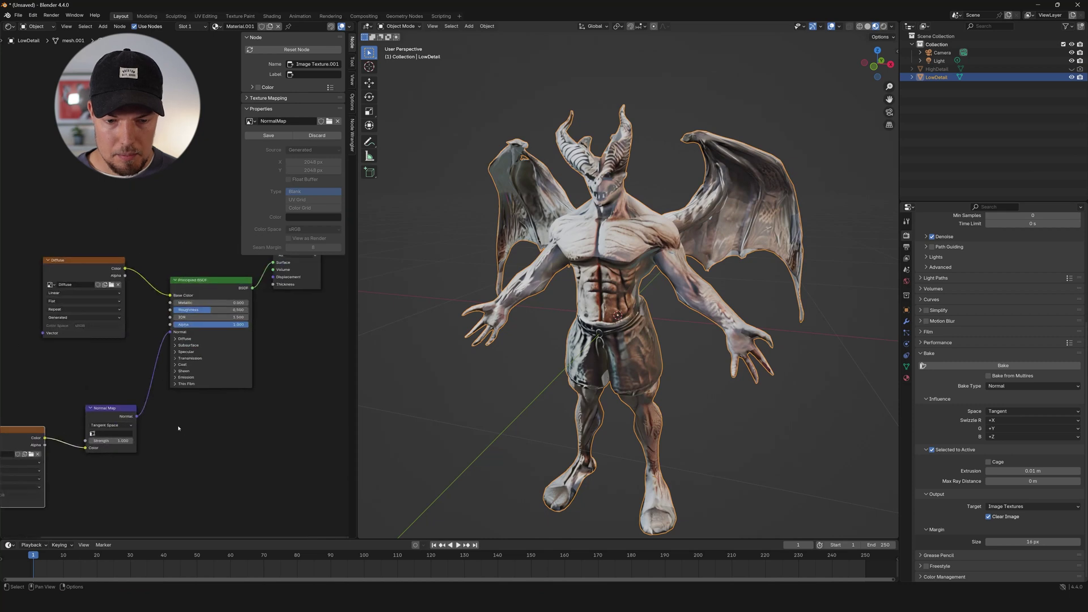
# Move the Material Output node lower and connect the NormalMap image's Color directly to its Surface to preview the baked map on LowDetail
pyautogui.scroll(-2, 182, 432)
pyautogui.moveTo(182, 432); pyautogui.dragTo(173, 397, button='middle')
pyautogui.moveTo(276, 274); pyautogui.dragTo(281, 389)
pyautogui.moveTo(167, 415); pyautogui.dragTo(176, 372, button='middle')
pyautogui.moveTo(86, 364); pyautogui.dragTo(100, 363)
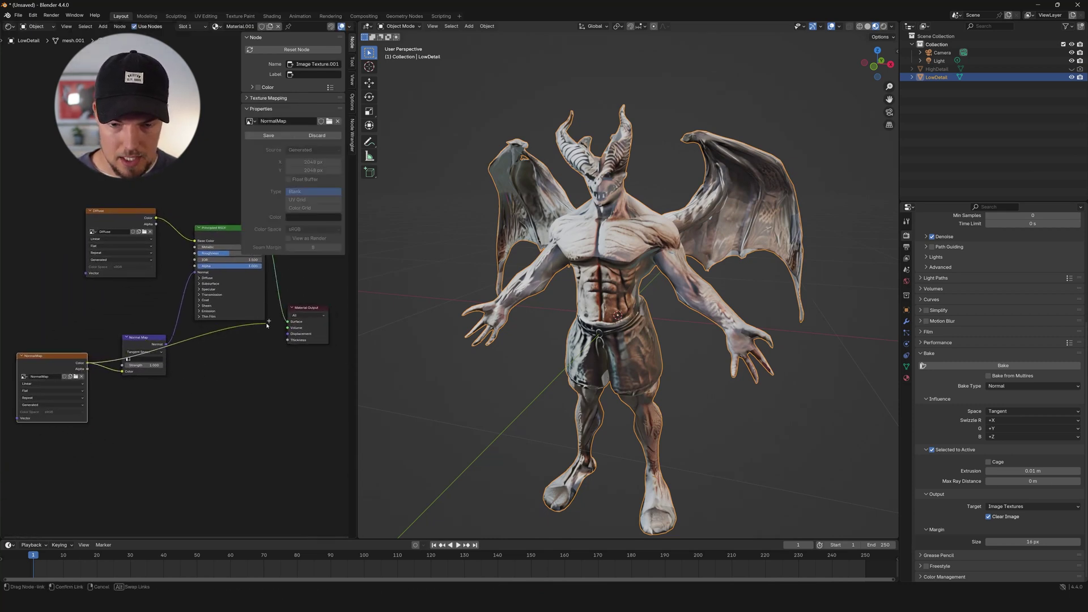
pyautogui.moveTo(289, 325); pyautogui.dragTo(287, 322)
pyautogui.moveTo(706, 275)
pyautogui.mouseDown(button='middle')
pyautogui.moveTo(793, 271)
pyautogui.moveTo(697, 263)
pyautogui.mouseUp(button='middle')
pyautogui.moveTo(646, 230); pyautogui.dragTo(708, 255, button='middle')
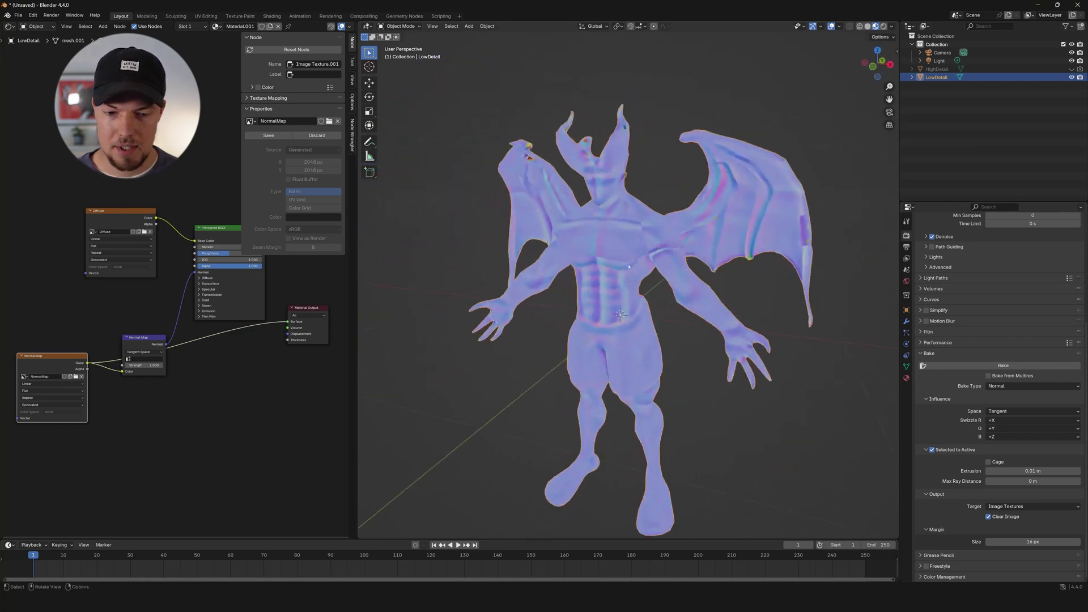
pyautogui.moveTo(185, 397); pyautogui.dragTo(171, 432, button='middle')
pyautogui.moveTo(144, 375); pyautogui.dragTo(137, 343)
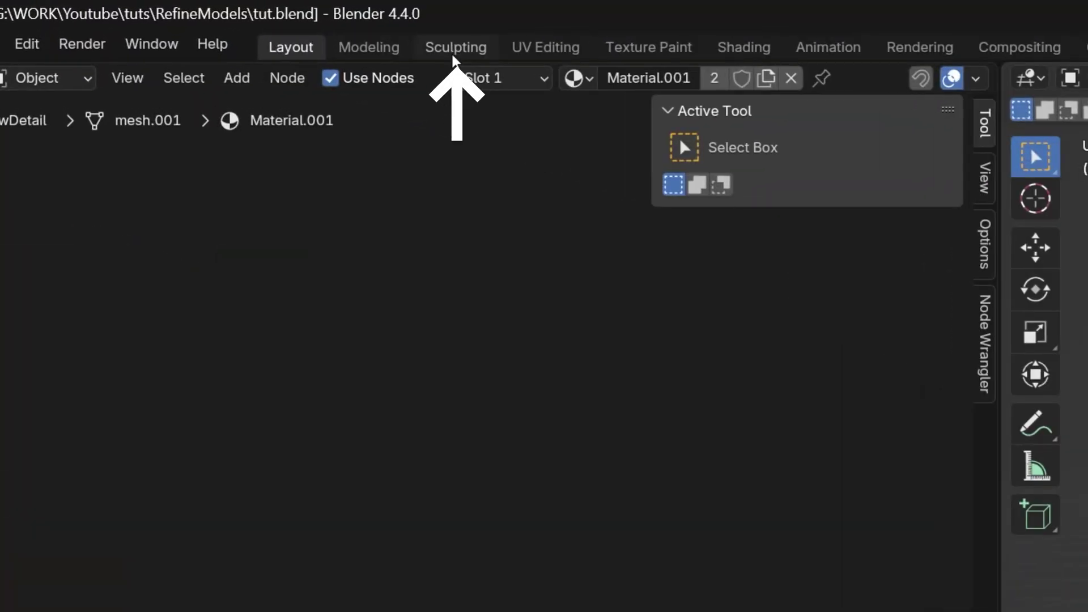
# Switch to the Sculpting workspace
pyautogui.click(174, 17)
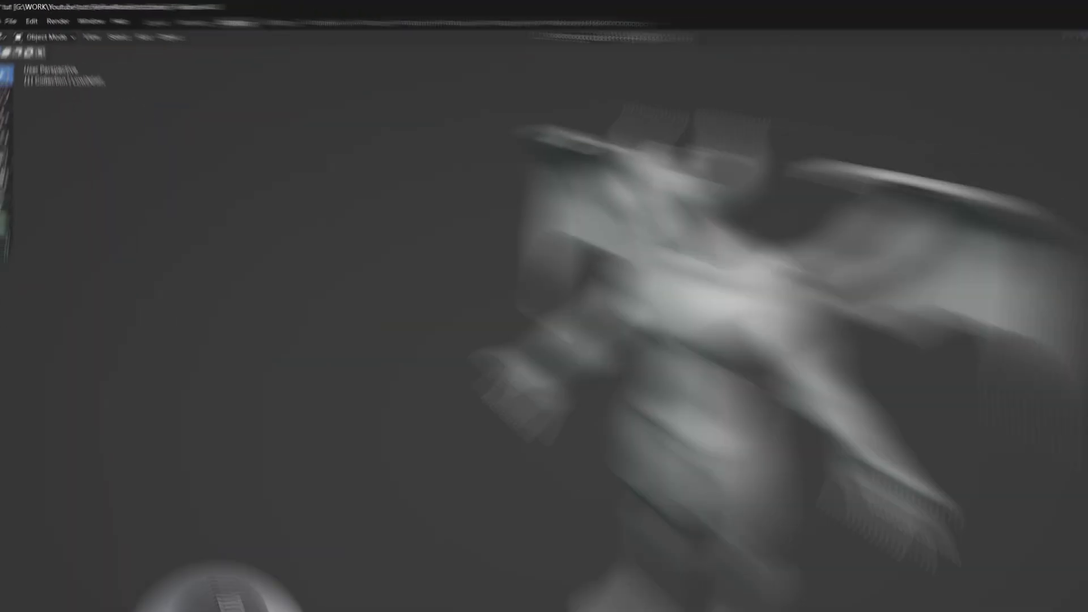
# Delete the LowDetailSculpt object and unhide LowDetail to check its mesh in Edit Mode
pyautogui.click(945, 86)
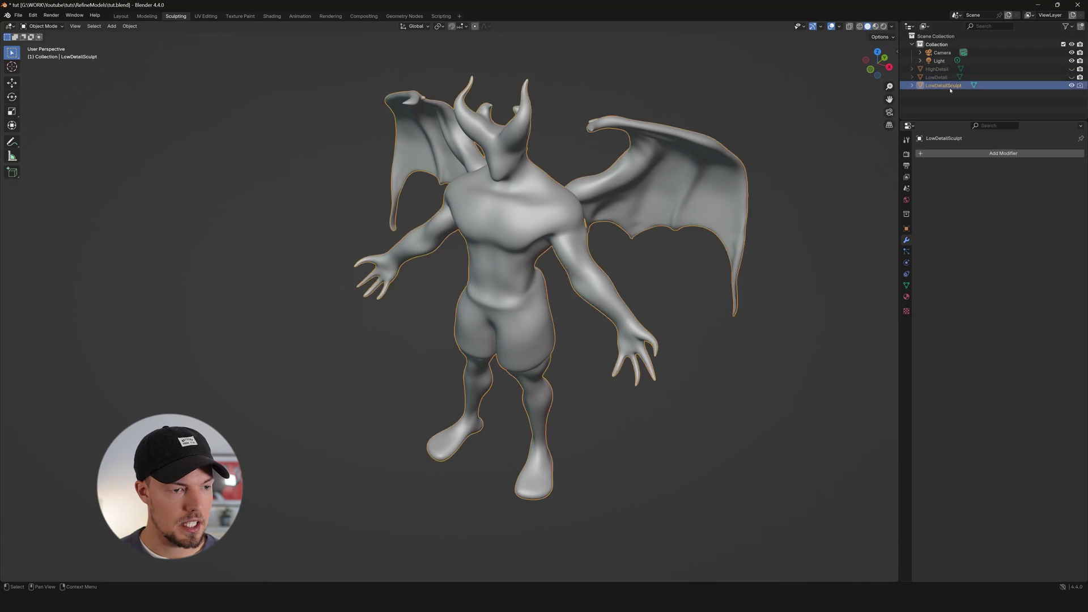
pyautogui.click(567, 259)
pyautogui.click(945, 77)
pyautogui.click(1071, 77)
pyautogui.moveTo(478, 303); pyautogui.dragTo(509, 298, button='middle')
pyautogui.press('Tab')
pyautogui.moveTo(618, 249); pyautogui.dragTo(590, 261, button='middle')
pyautogui.press('Tab')
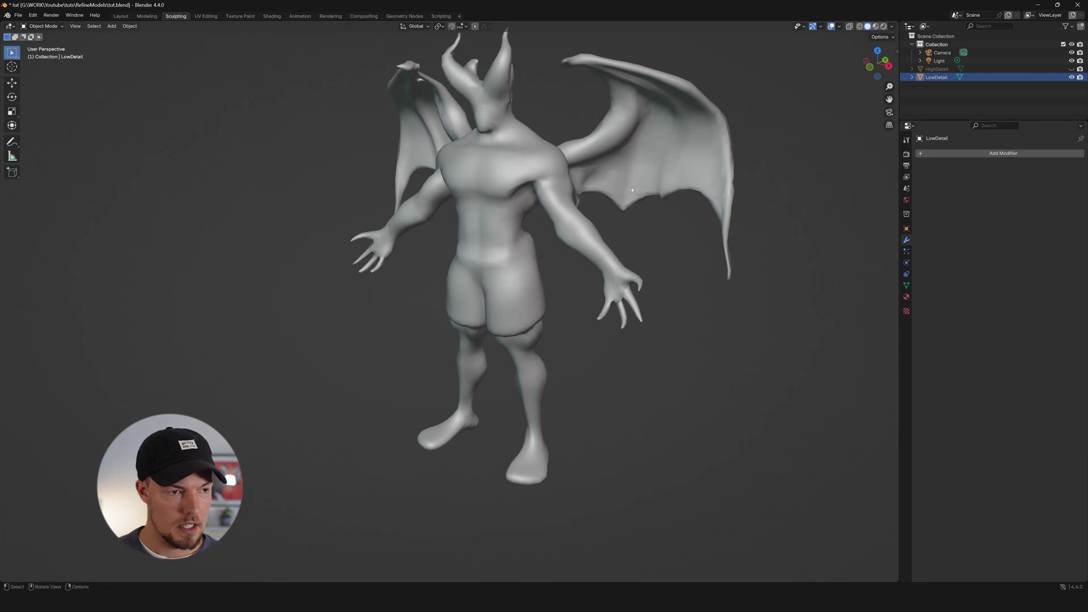
# Duplicate LowDetail in place and hide the original
pyautogui.click(952, 77)
pyautogui.hotkey('shift', 'd')
pyautogui.press('Escape')
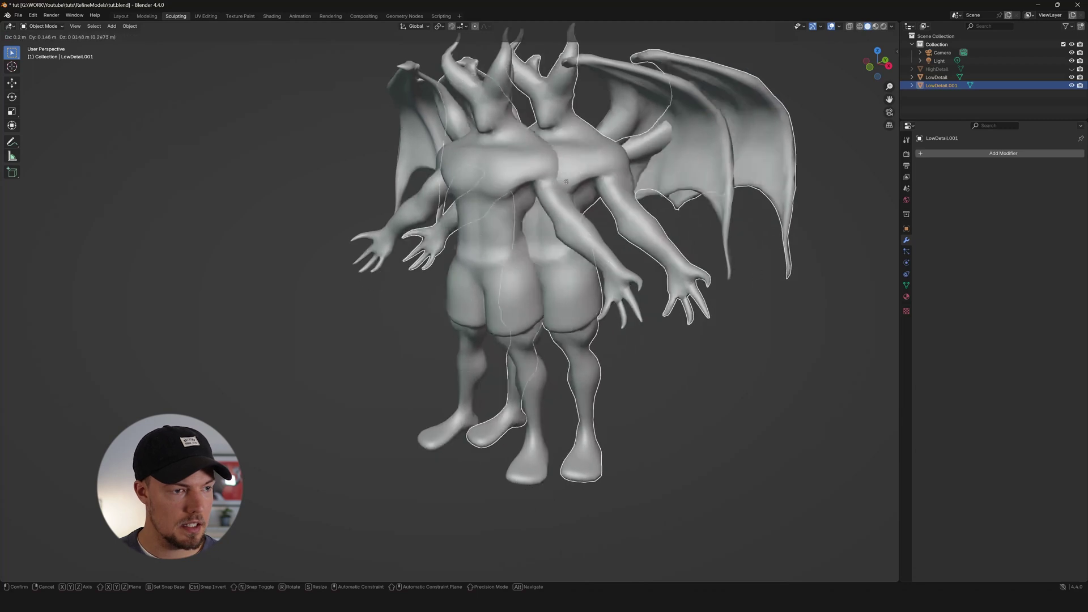
pyautogui.click(1071, 77)
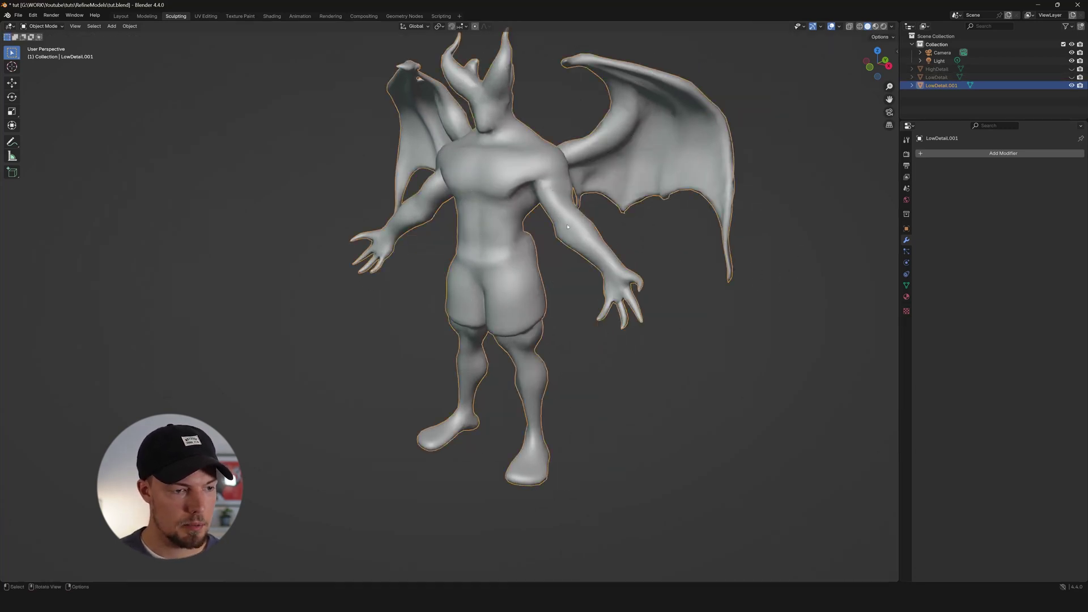
# Add a Subdivision Surface modifier to the duplicate with both viewport and render levels set to 3
pyautogui.moveTo(815, 170); pyautogui.dragTo(837, 178, button='middle')
pyautogui.click(925, 156)
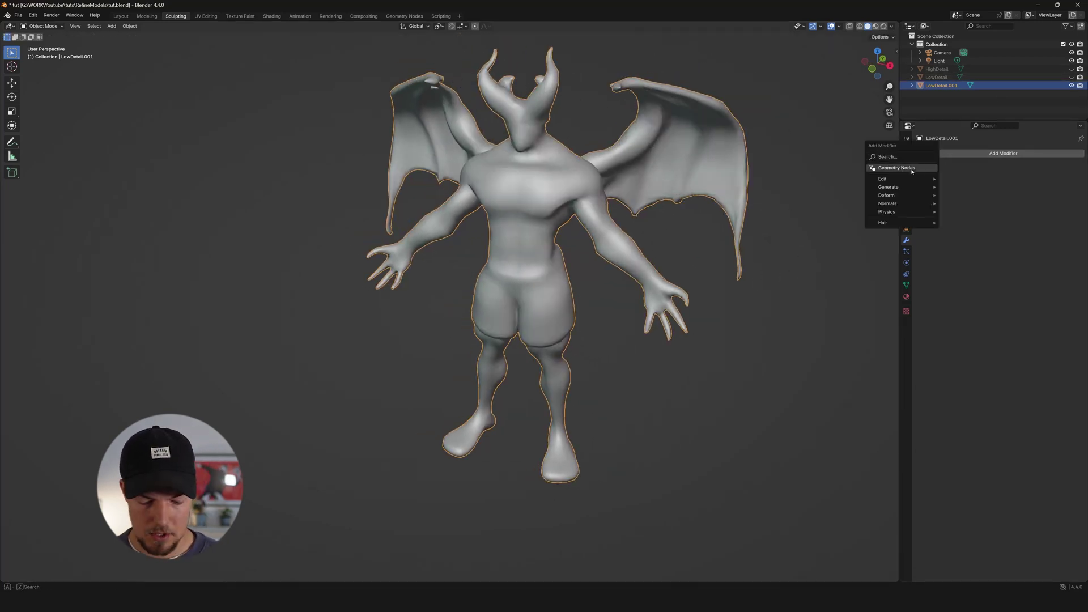
pyautogui.write('subd')
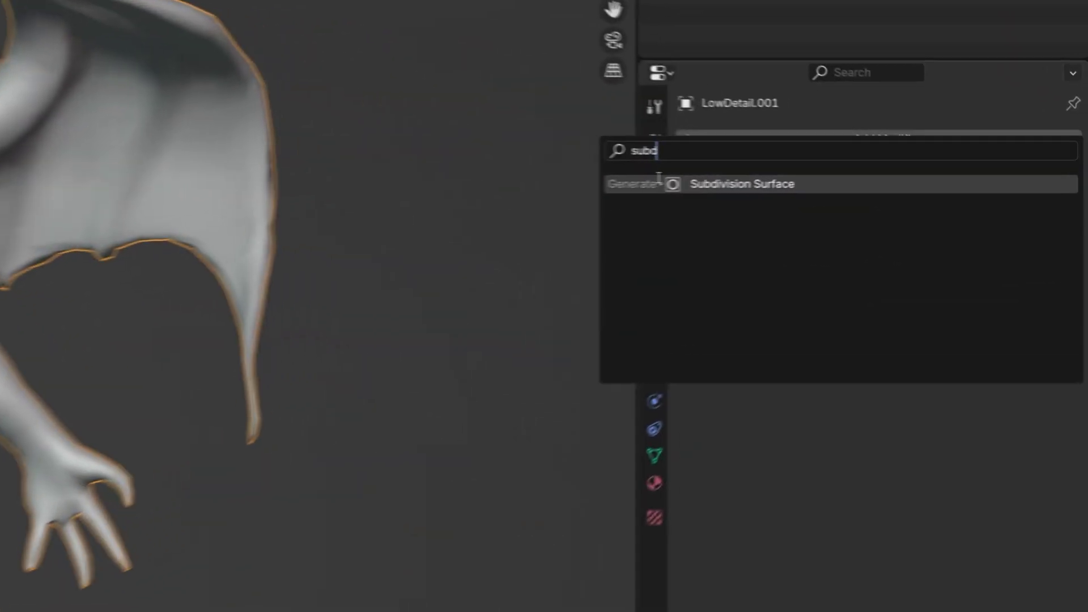
pyautogui.click(665, 183)
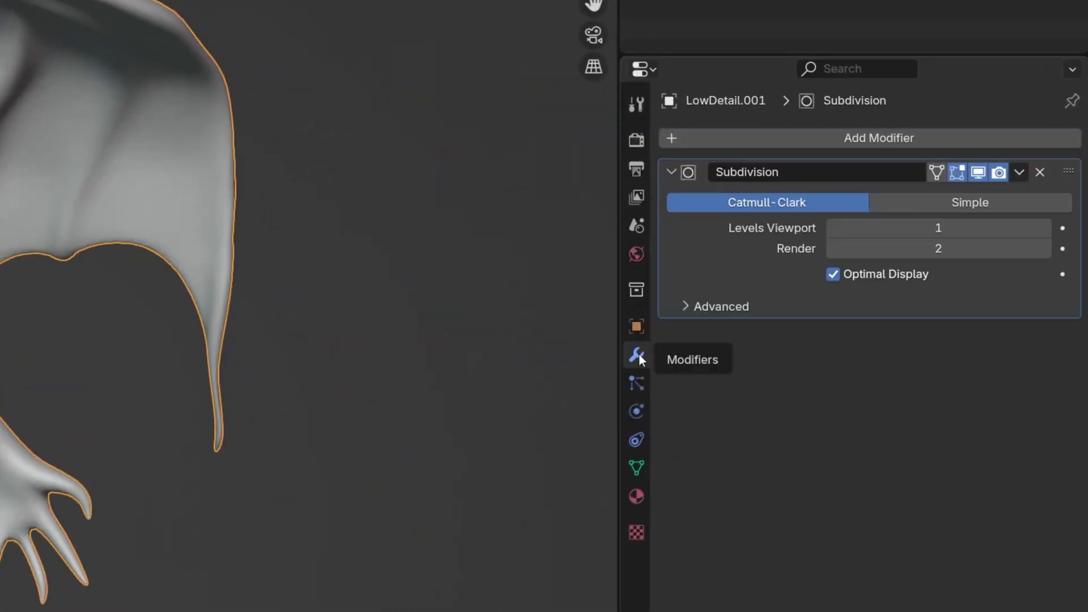
pyautogui.doubleClick(938, 228)
pyautogui.write('3')
pyautogui.press('Return')
pyautogui.doubleClick(962, 249)
pyautogui.write('3')
pyautogui.press('Return')
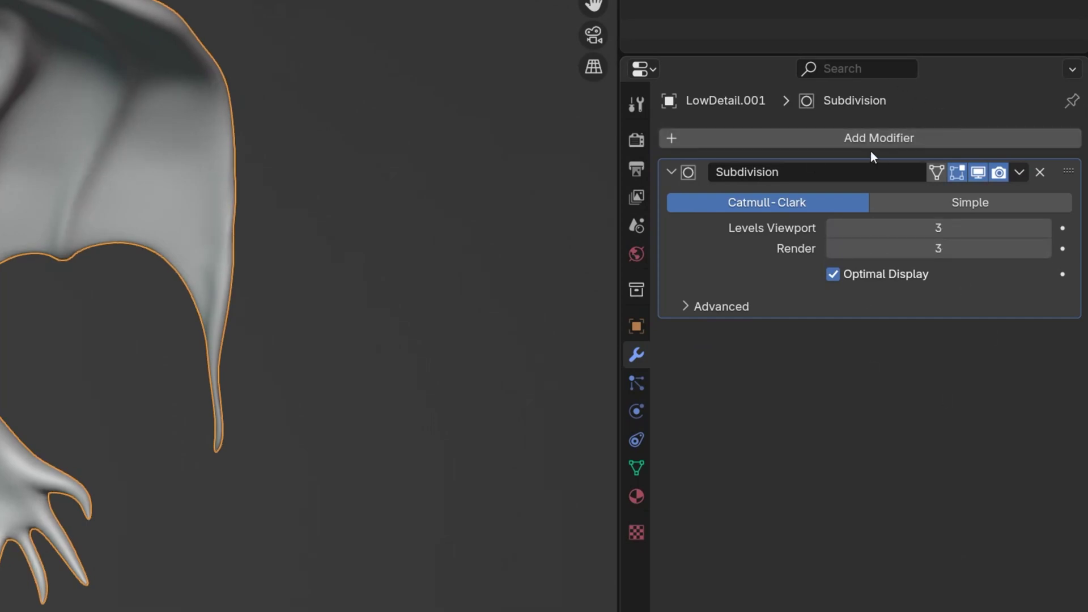
# Add a Displace modifier below the Subdivision modifier and create a new texture for it
pyautogui.click(803, 139)
pyautogui.click(797, 136)
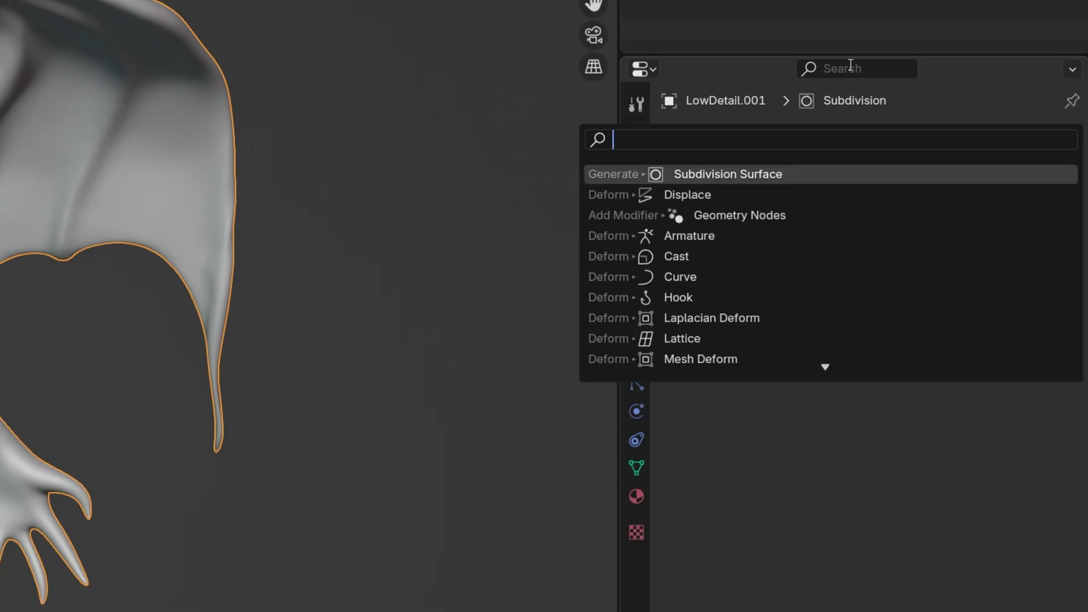
pyautogui.write('dis')
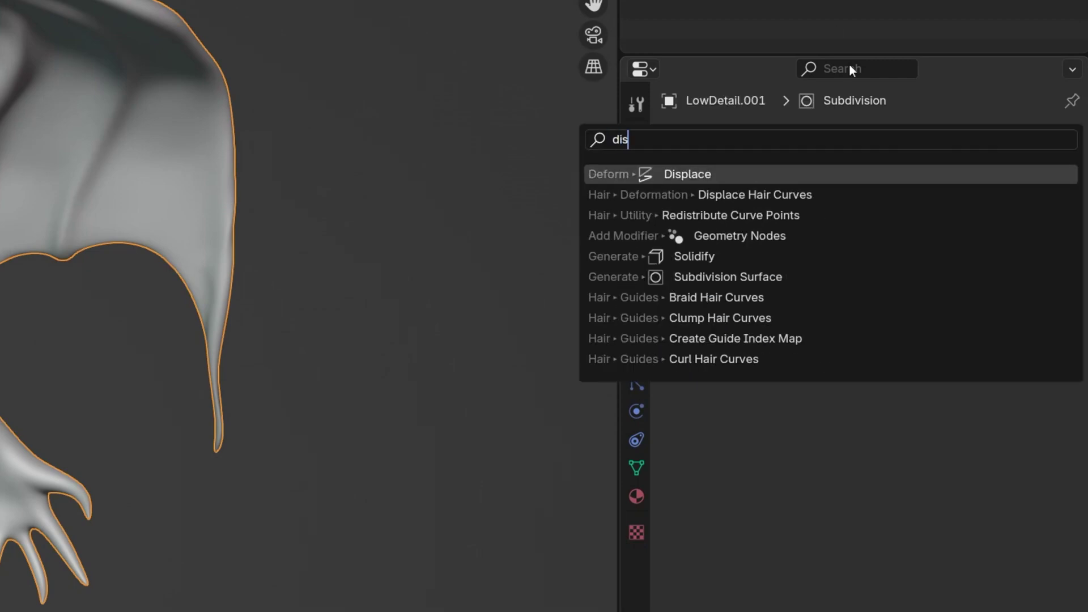
pyautogui.press('Return')
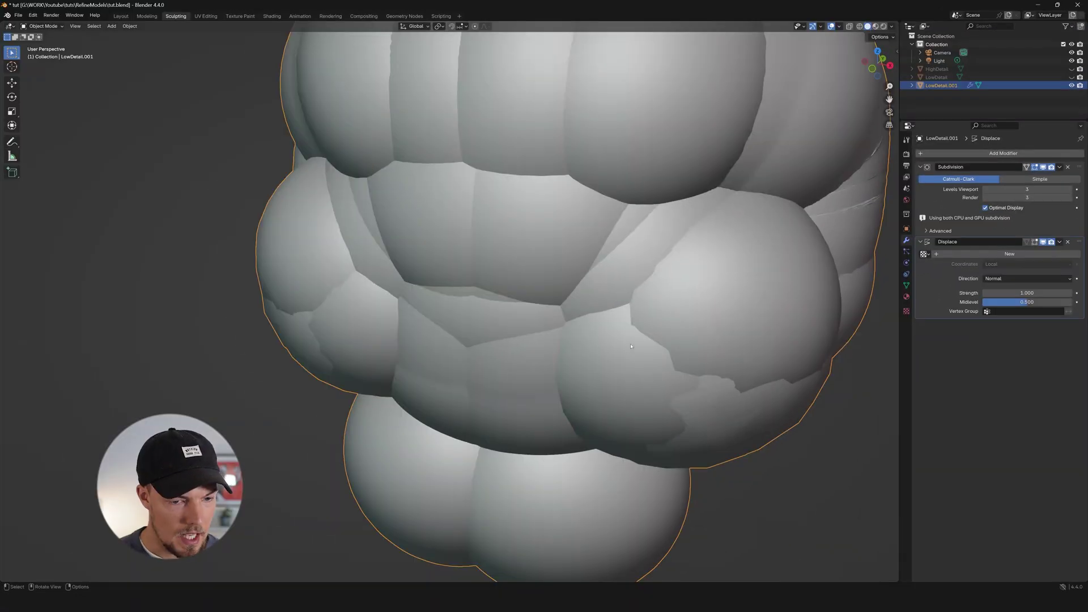
pyautogui.scroll(-6, 631, 345)
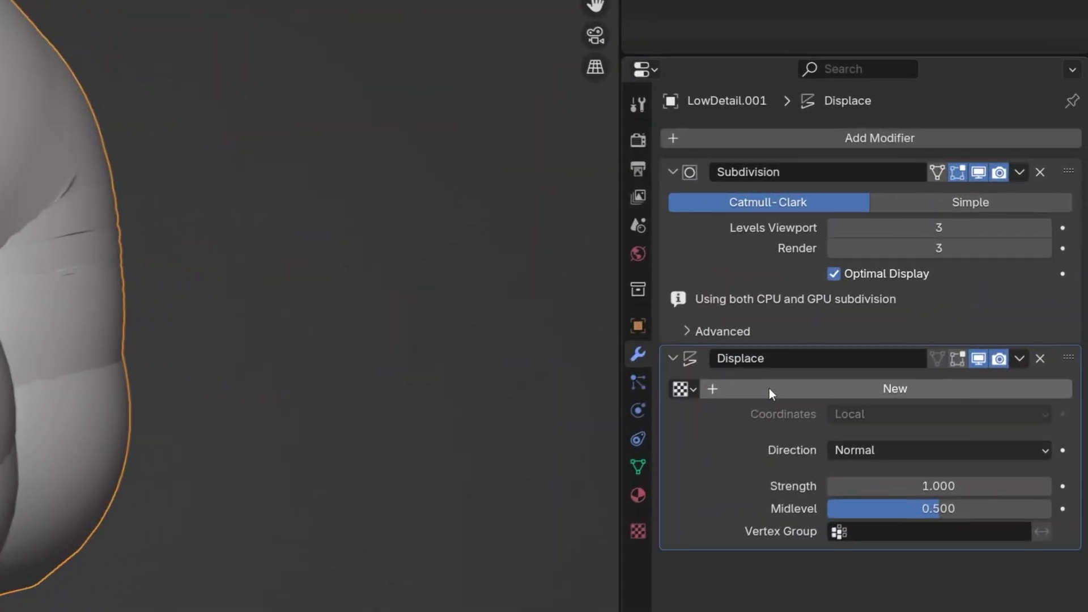
pyautogui.click(956, 254)
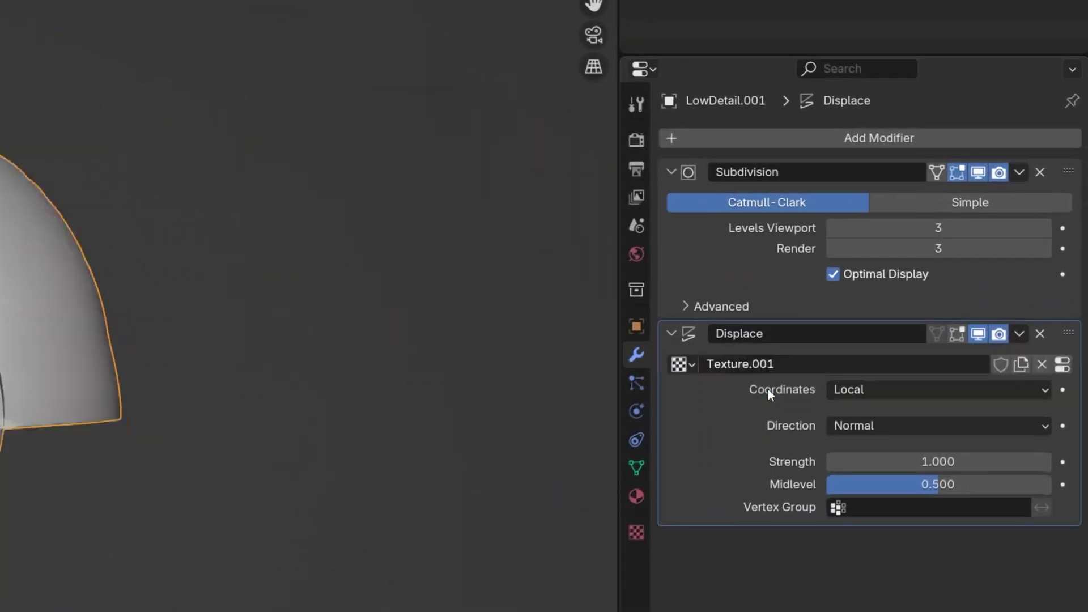
# Set the Displace coordinates to UV with UVMap as the UV map, and open the displacement texture's settings
pyautogui.click(1044, 386)
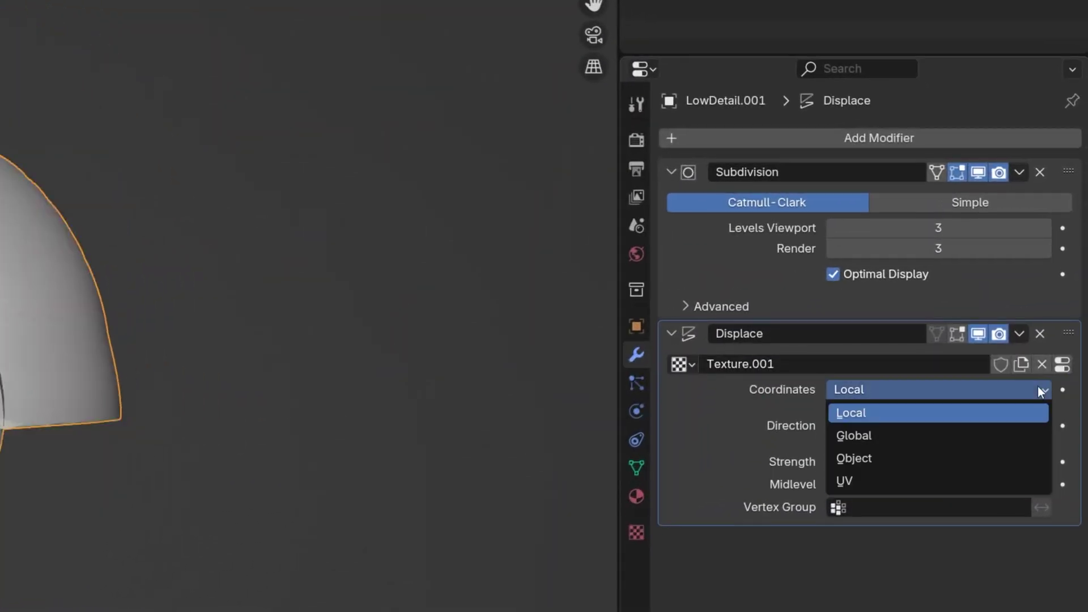
pyautogui.click(904, 480)
pyautogui.click(919, 448)
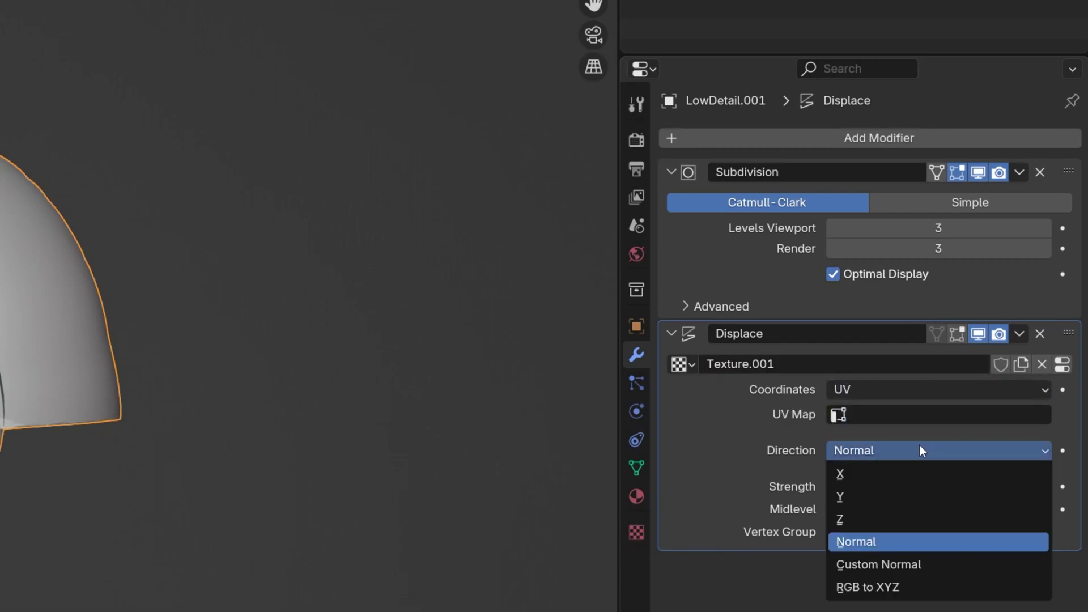
pyautogui.click(879, 411)
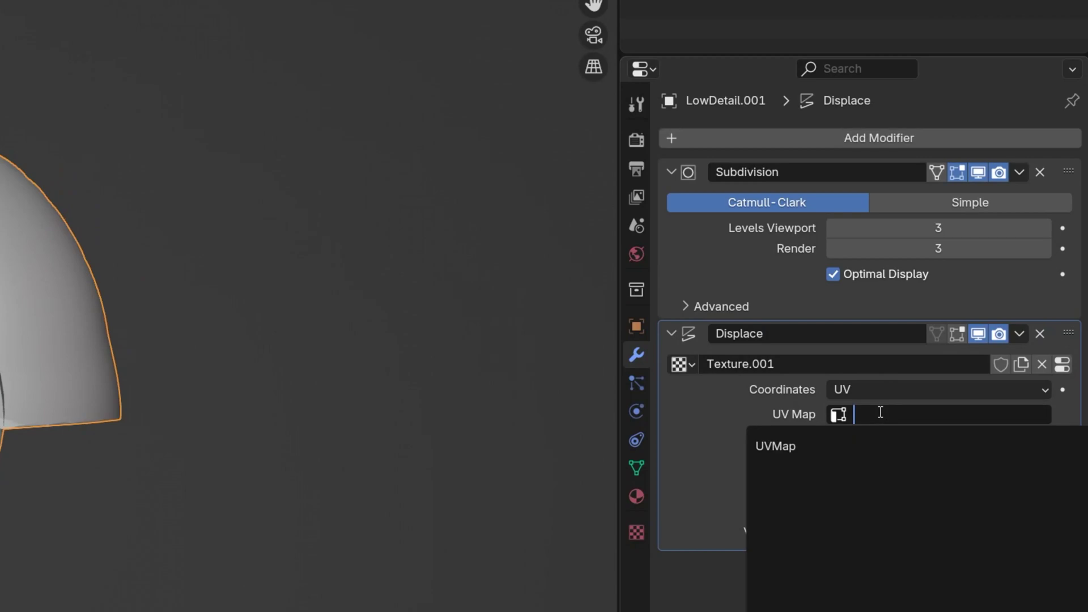
pyautogui.click(883, 412)
pyautogui.click(840, 444)
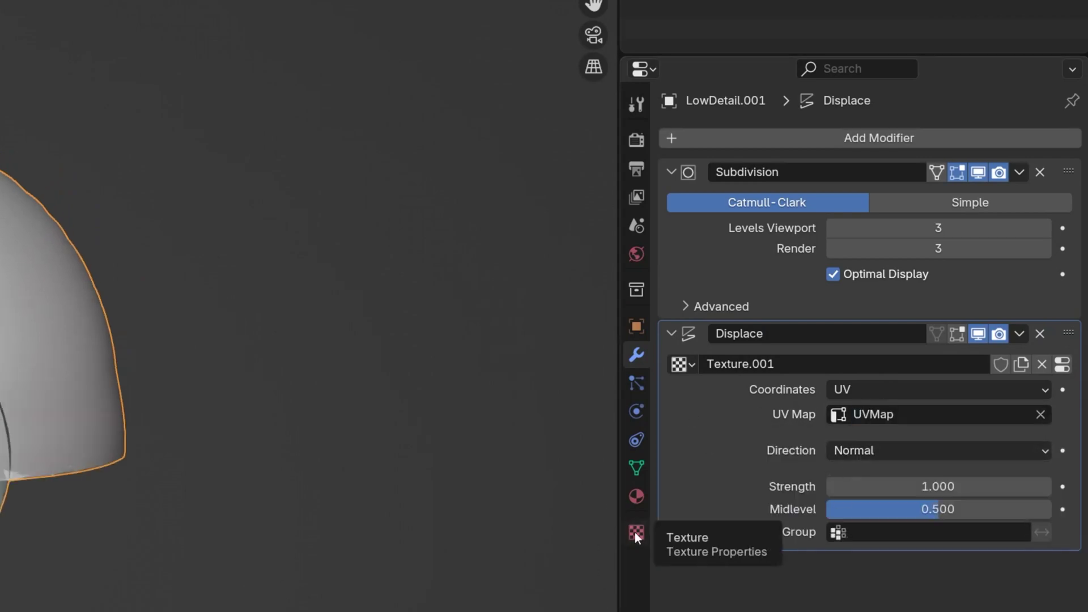
pyautogui.click(635, 533)
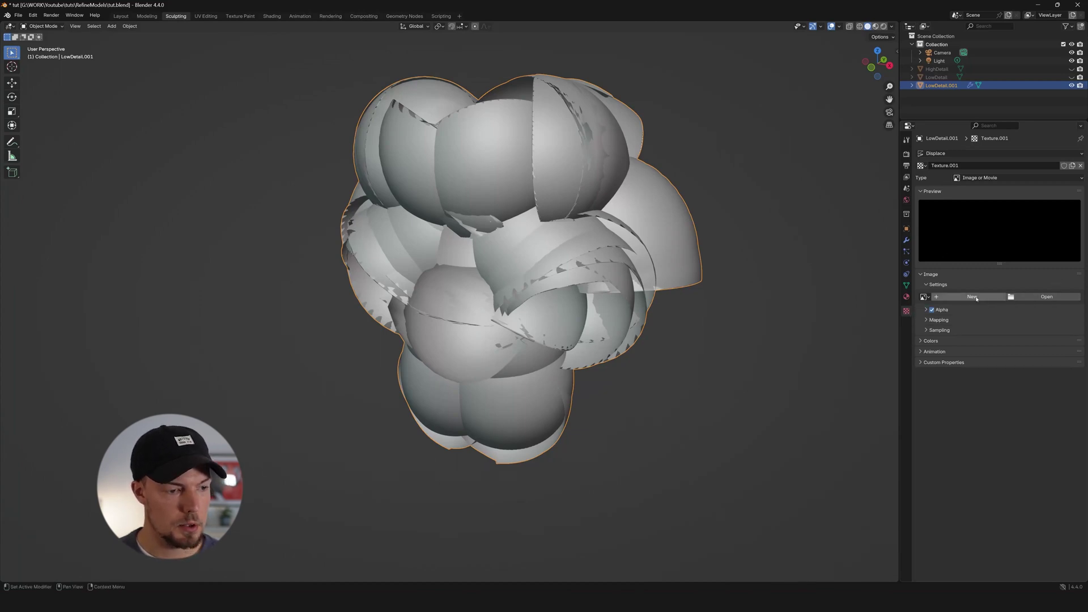
pyautogui.click(974, 298)
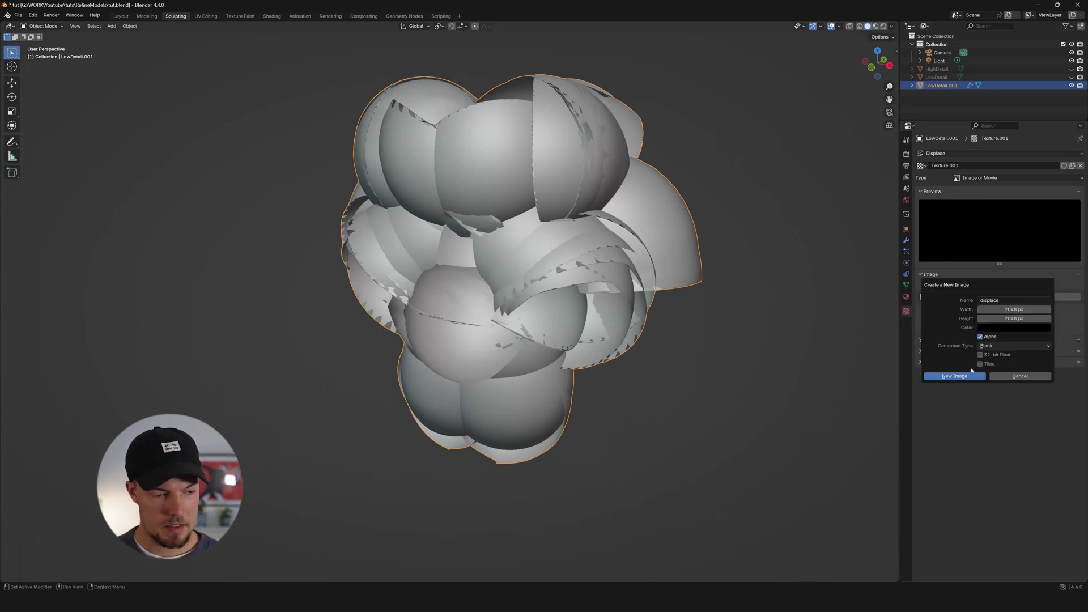
pyautogui.click(973, 374)
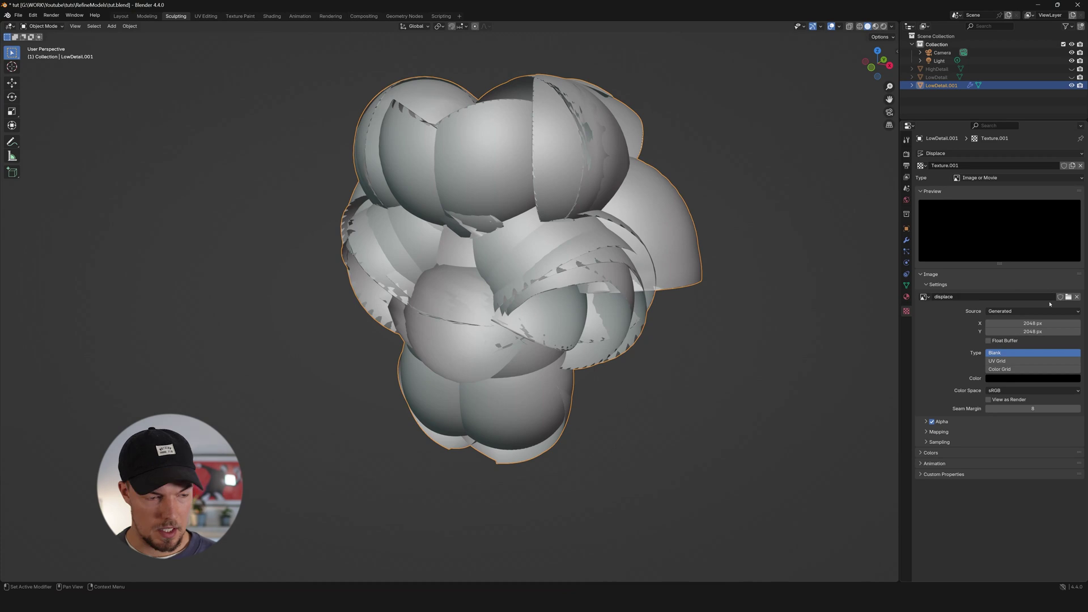
pyautogui.click(1077, 297)
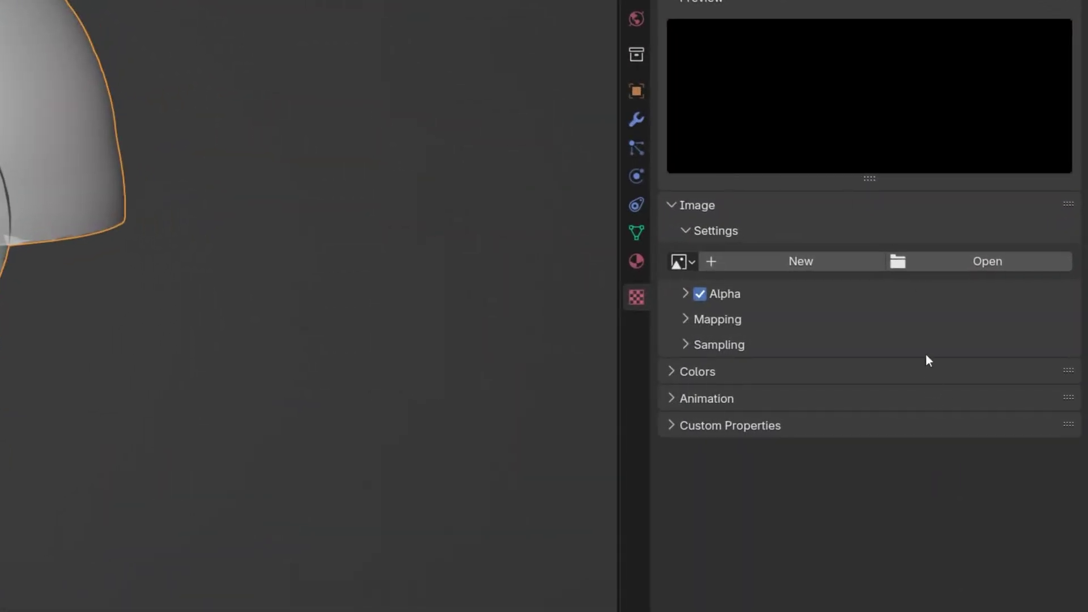
# Load Diffuse.png as the displacement texture's image and inspect the displaced model
pyautogui.click(964, 269)
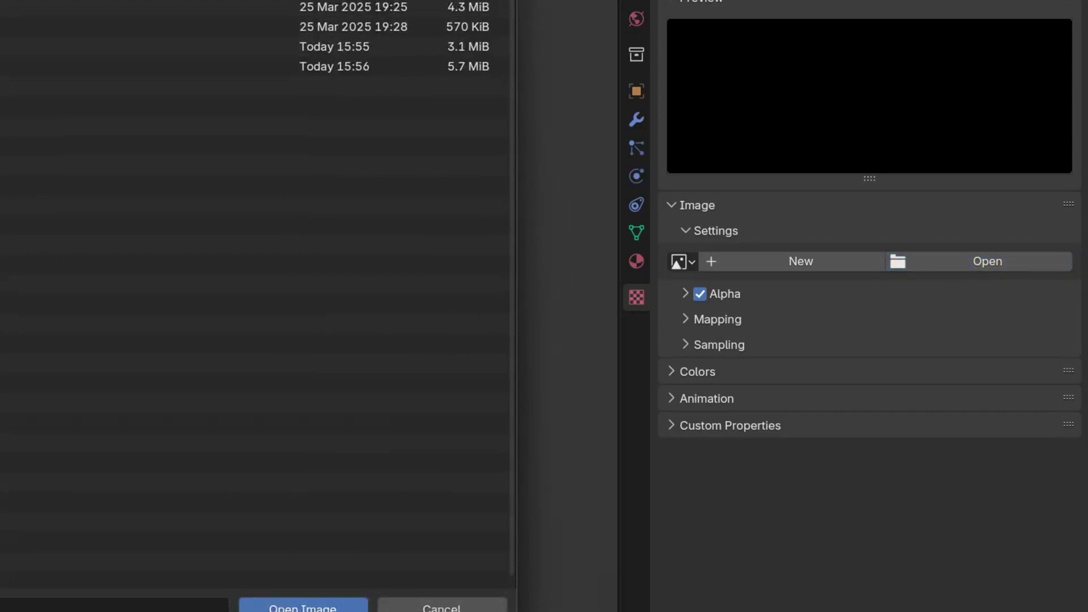
pyautogui.click(113, 66)
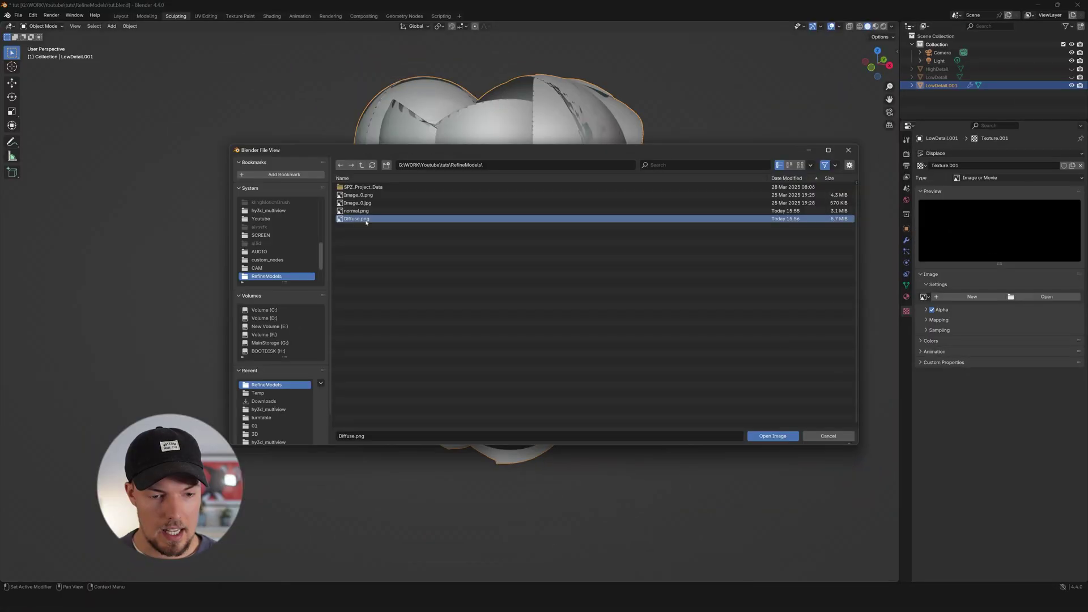
pyautogui.doubleClick(367, 220)
pyautogui.moveTo(553, 284); pyautogui.dragTo(515, 268, button='middle')
pyautogui.scroll(3, 535, 282)
pyautogui.scroll(-3, 494, 273)
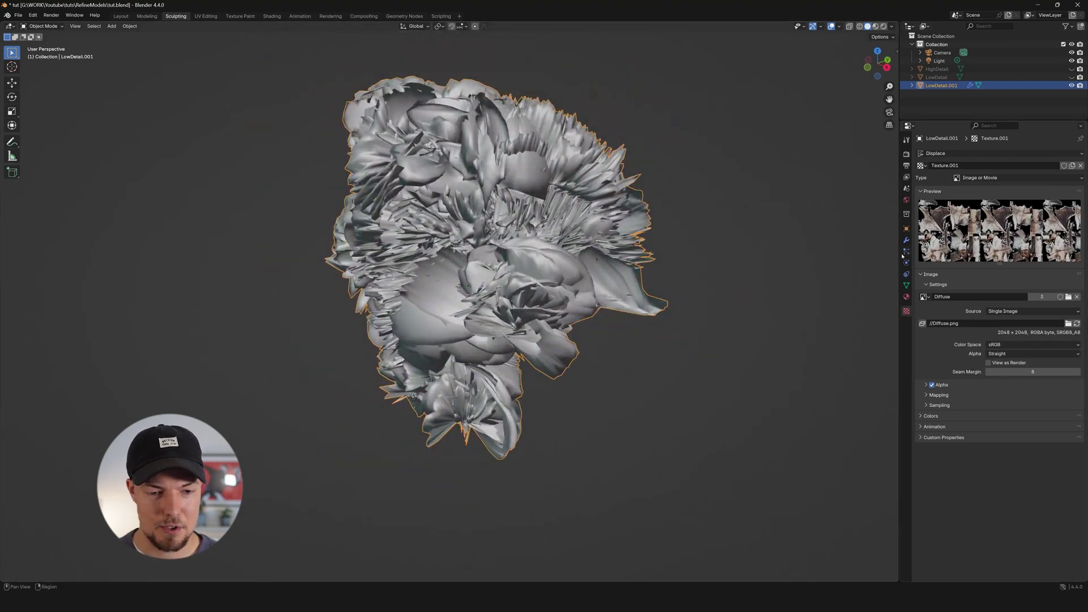
pyautogui.moveTo(669, 263)
pyautogui.mouseDown(button='middle')
pyautogui.moveTo(547, 267)
pyautogui.moveTo(629, 281)
pyautogui.moveTo(683, 275)
pyautogui.mouseUp(button='middle')
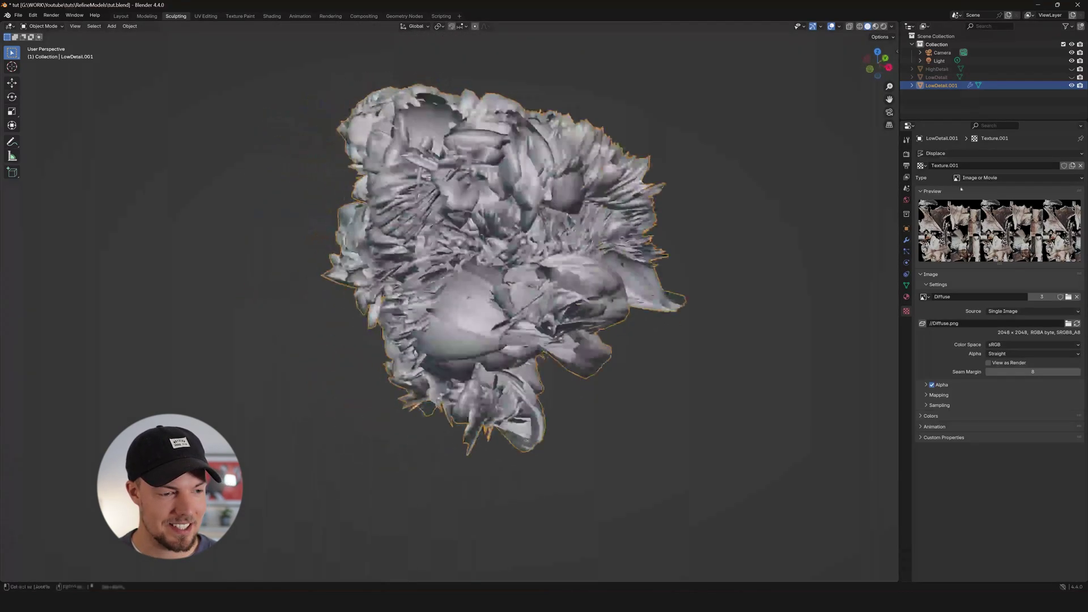
# Set the Displace modifier's strength to 0.01
pyautogui.click(906, 239)
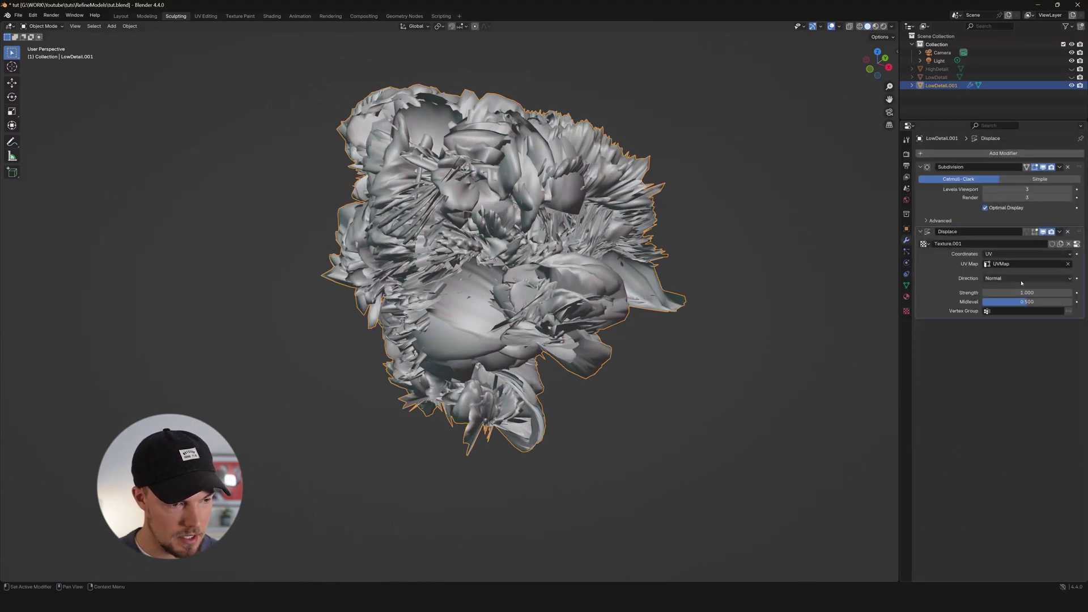
pyautogui.moveTo(1026, 293); pyautogui.dragTo(1006, 293)
pyautogui.click(1057, 291)
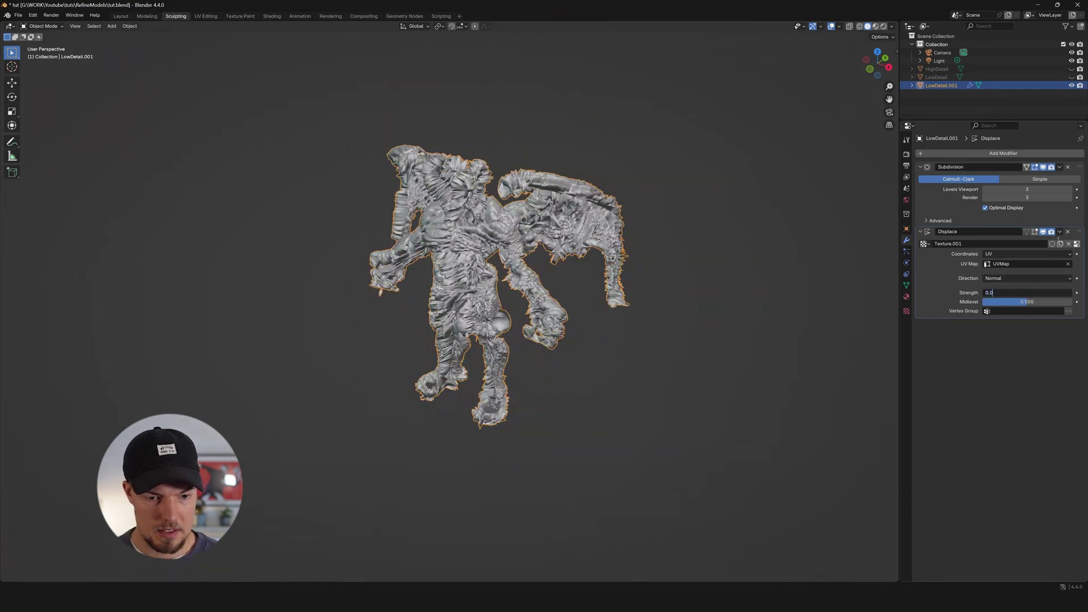
pyautogui.press('Return')
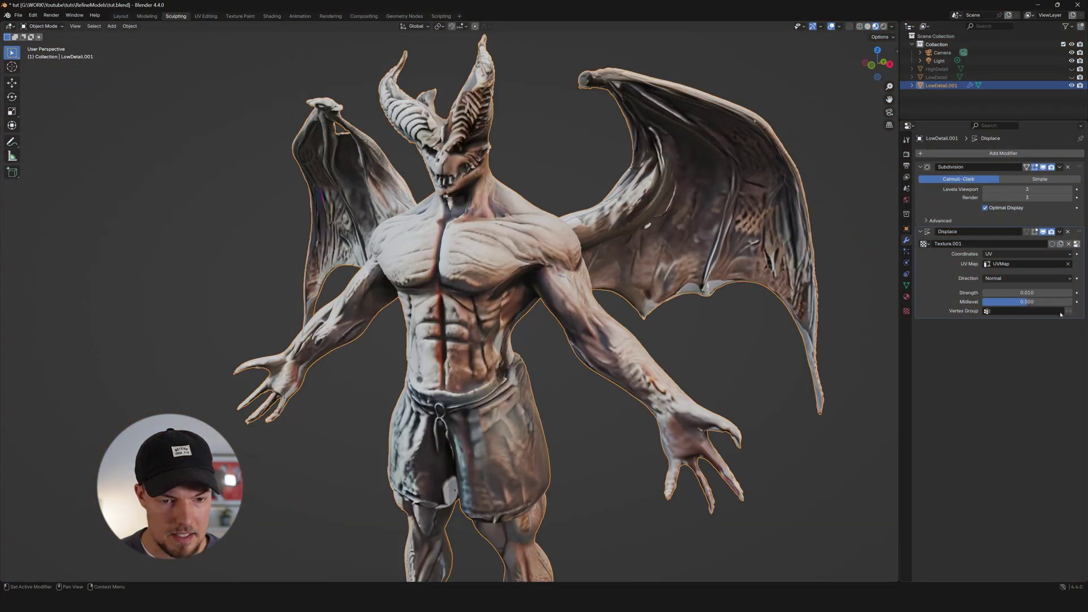
# Set the Displace midlevel to about 0.691 and inspect the displaced surface detail up close
pyautogui.moveTo(1016, 302); pyautogui.dragTo(1042, 302)
pyautogui.moveTo(657, 249); pyautogui.dragTo(708, 226, button='middle')
pyautogui.scroll(3, 669, 225)
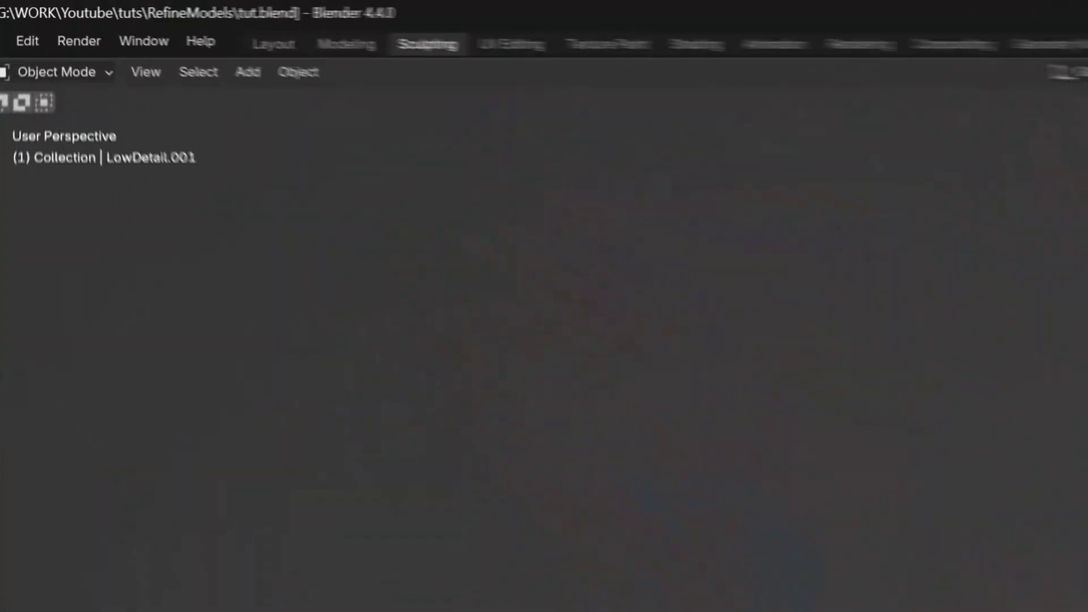
pyautogui.moveTo(884, 453); pyautogui.dragTo(929, 465, button='middle')
pyautogui.scroll(4, 997, 476)
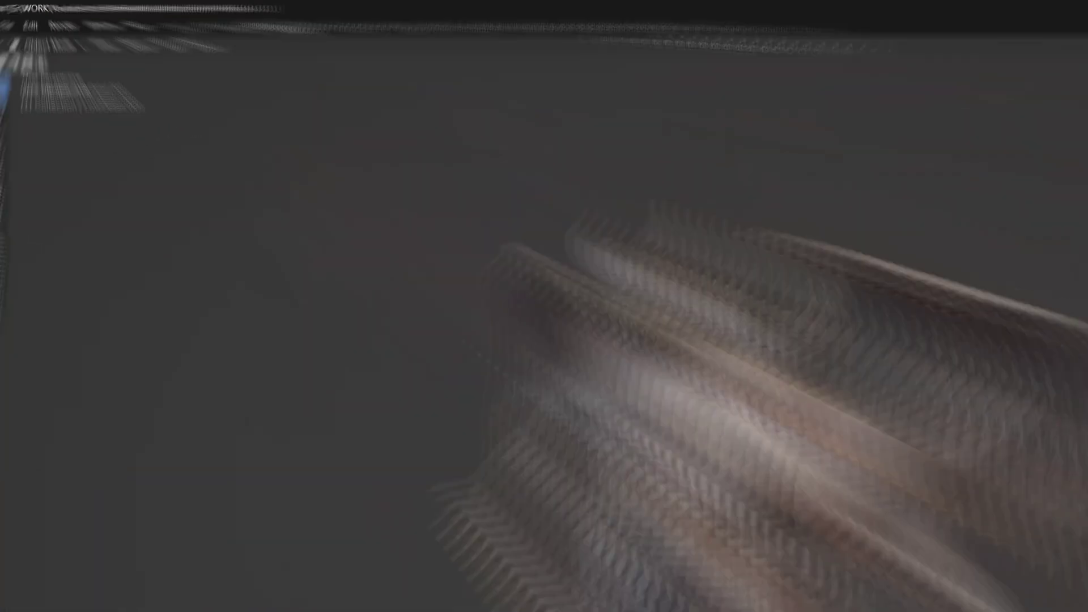
pyautogui.scroll(4, 503, 289)
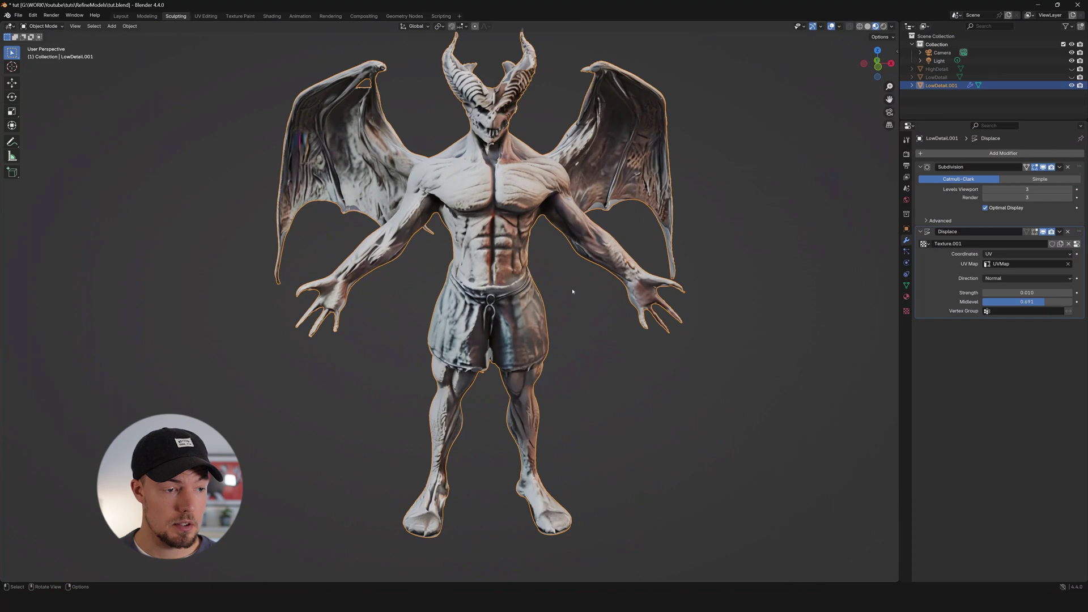
# Return to the Layout workspace, swap the displaced copy for LowDetail, and inspect it with its diffuse texture
pyautogui.click(701, 428)
pyautogui.moveTo(701, 429); pyautogui.dragTo(507, 289, button='middle')
pyautogui.press('Tab')
pyautogui.press('Tab')
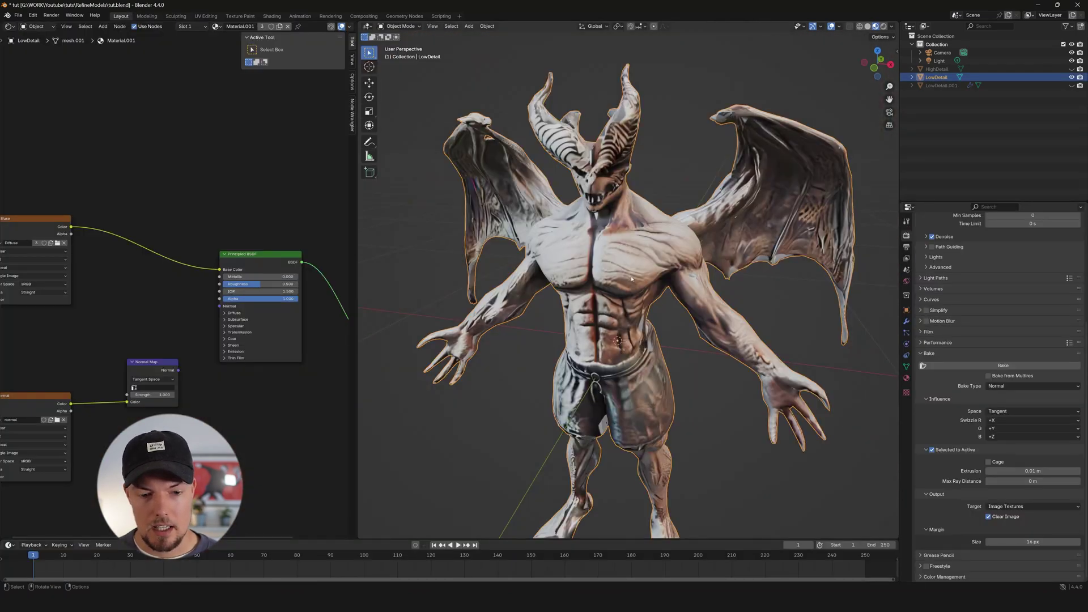
pyautogui.moveTo(631, 278); pyautogui.dragTo(653, 293, button='middle')
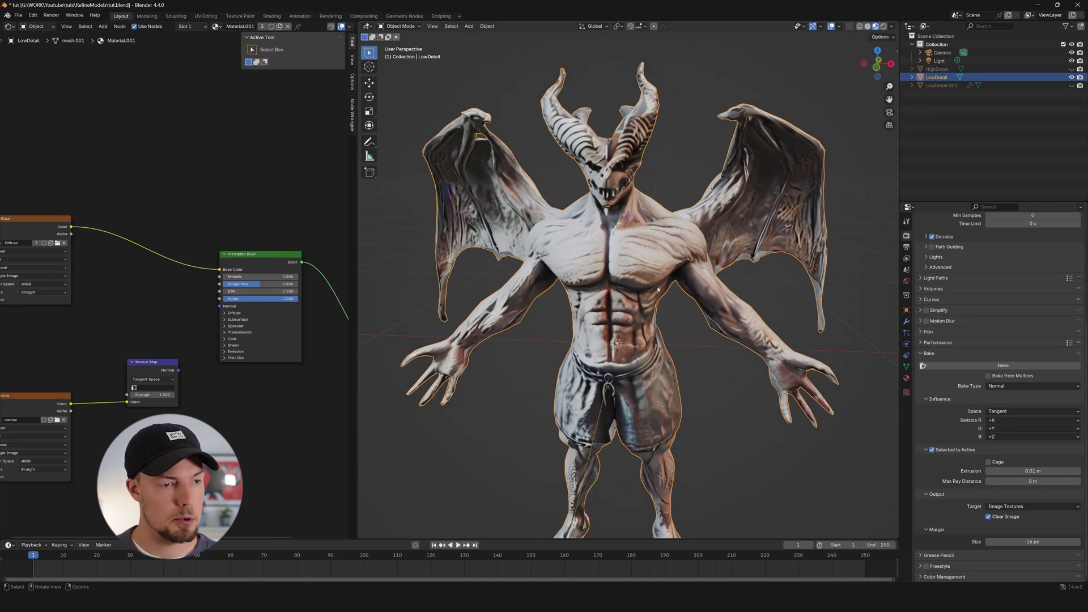
pyautogui.moveTo(621, 229); pyautogui.dragTo(567, 79, button='middle')
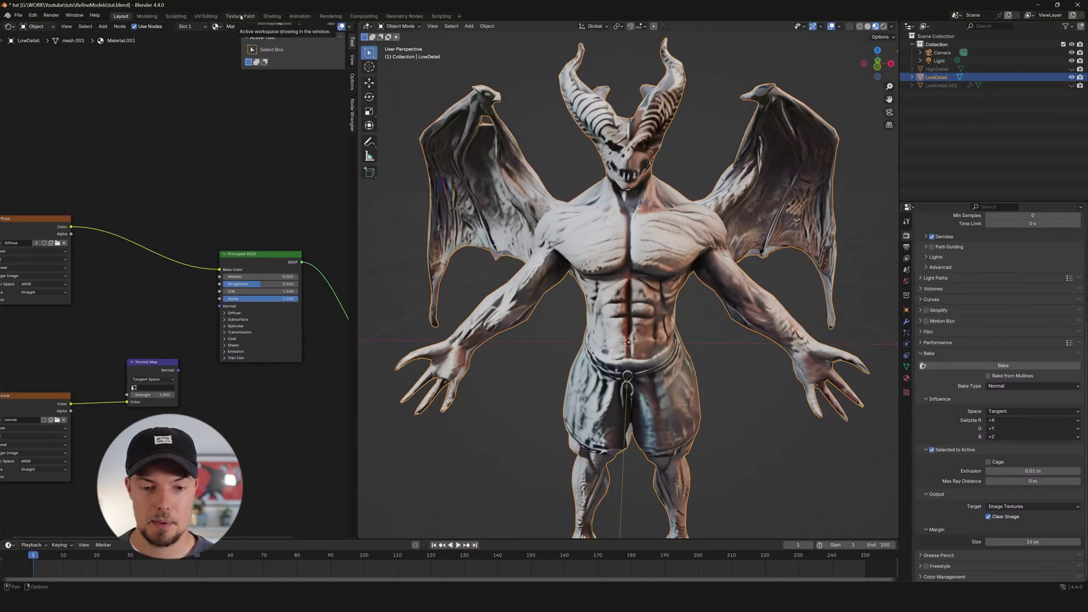
# Switch to the Texture Paint workspace and bring LowDetail's upper body into view
pyautogui.click(241, 17)
pyautogui.moveTo(612, 215)
pyautogui.mouseDown(button='middle')
pyautogui.moveTo(589, 206)
pyautogui.moveTo(612, 258)
pyautogui.mouseUp(button='middle')
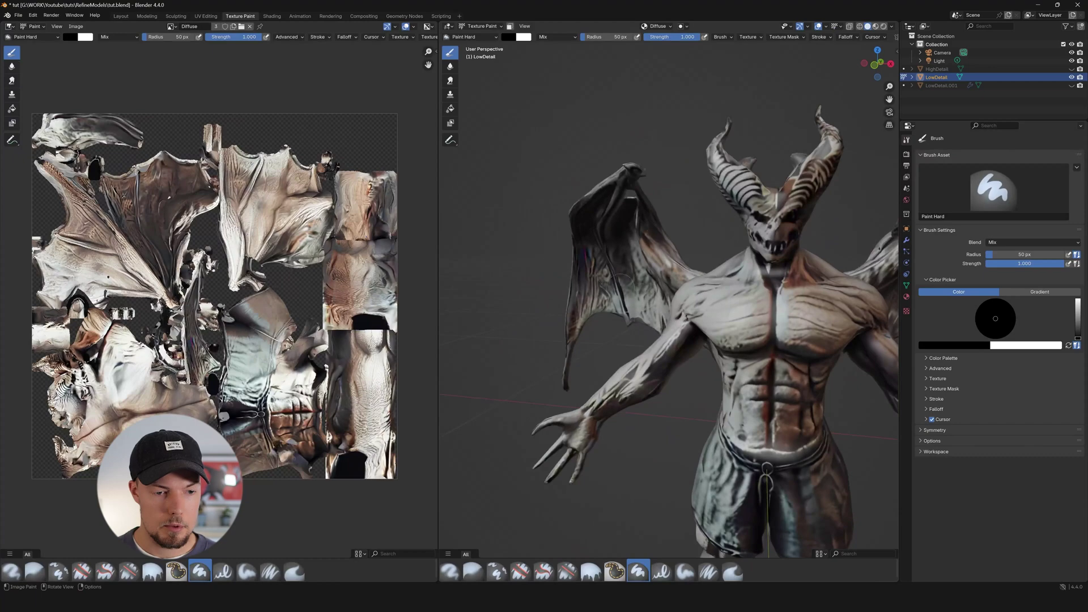
# Select the Clone brush and bring the magenta and blue streaks near the wing's outer edge into close view
pyautogui.scroll(5, 544, 261)
pyautogui.keyDown('shift'); pyautogui.moveTo(534, 258); pyautogui.dragTo(615, 248, button='middle'); pyautogui.keyUp('shift')
pyautogui.scroll(2, 125, 327)
pyautogui.scroll(-2, 391, 235)
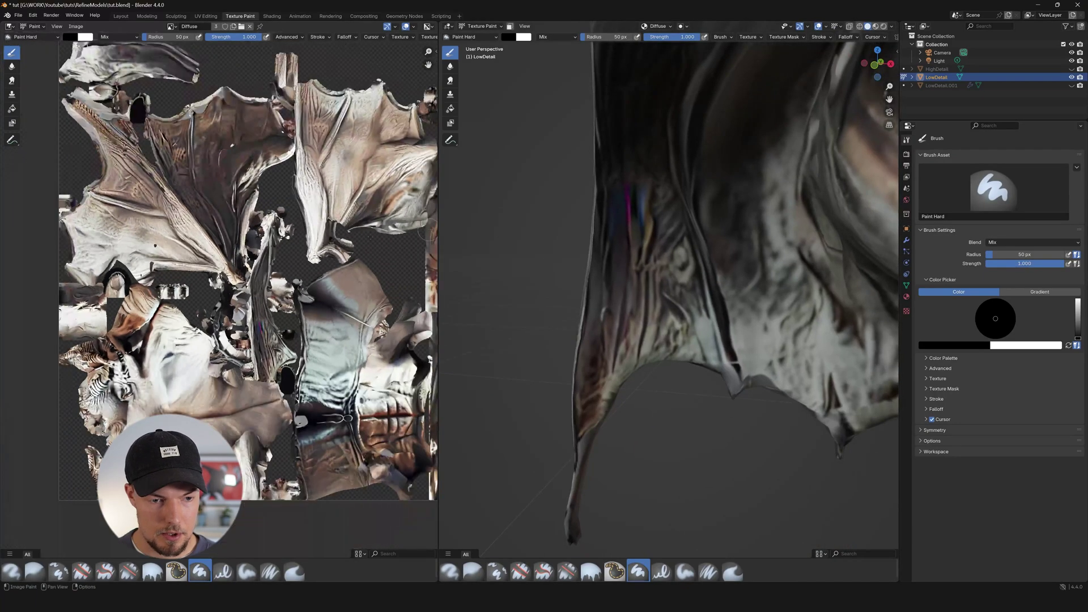
pyautogui.click(12, 95)
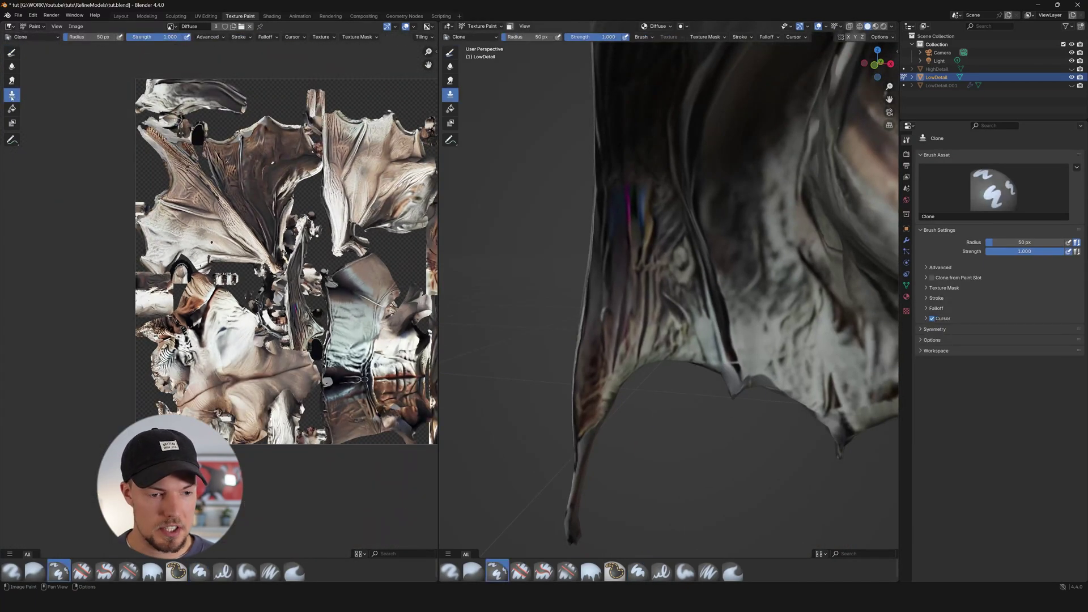
pyautogui.moveTo(612, 221); pyautogui.dragTo(580, 219, button='middle')
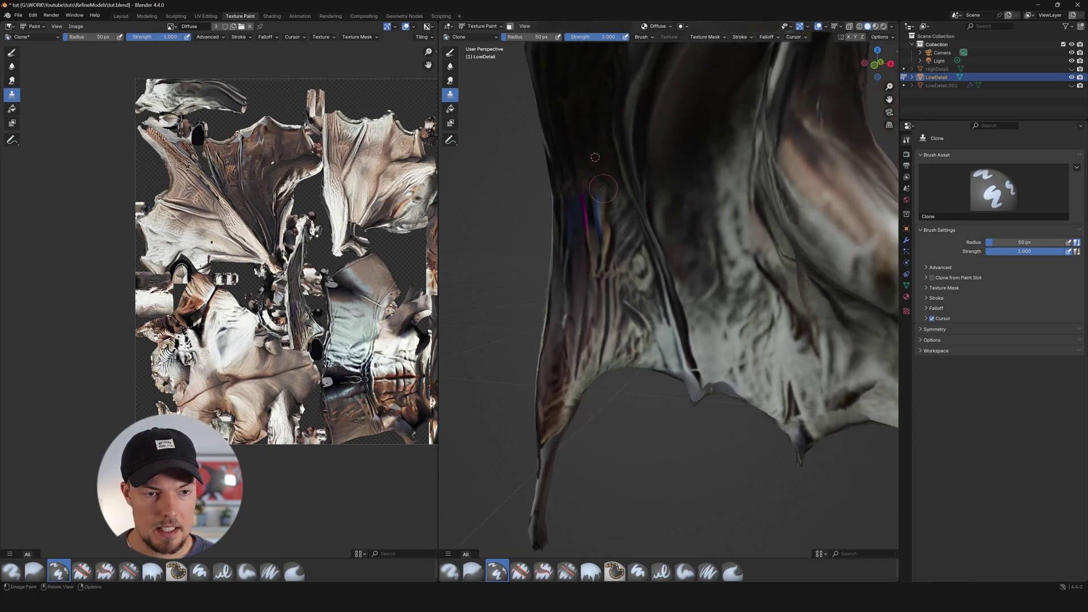
# Set the Clone brush strength to 0.495 and paint dark wing skin over the magenta and blue streaks
pyautogui.click(480, 26)
pyautogui.click(483, 26)
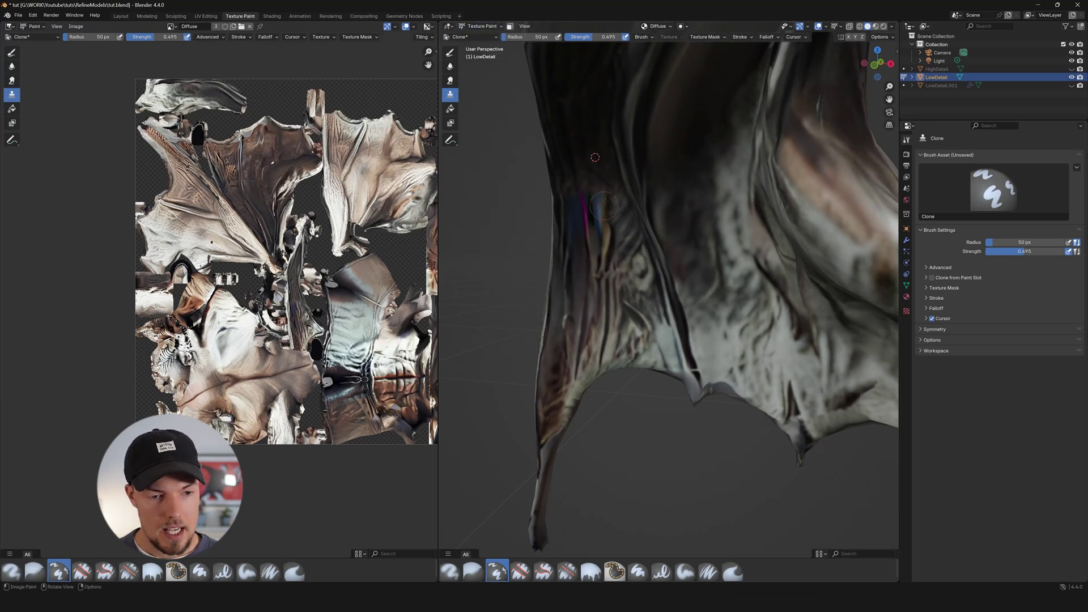
pyautogui.moveTo(590, 206); pyautogui.dragTo(597, 266)
pyautogui.moveTo(616, 263); pyautogui.dragTo(606, 257, button='middle')
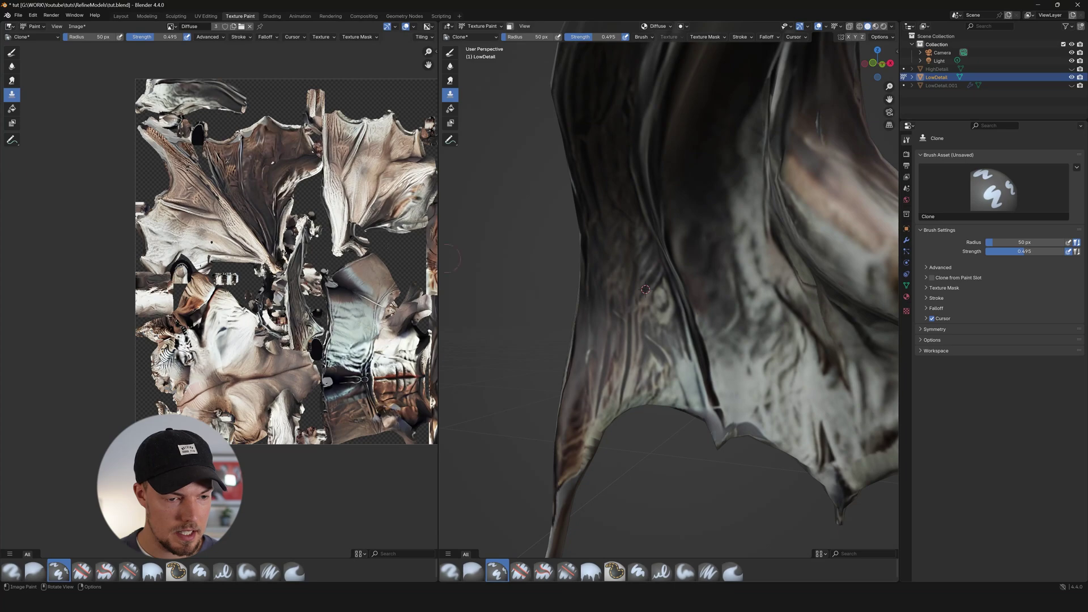
# Sample clean skin beside the abs and clone it over the pale patch on the side of the demon's waist
pyautogui.moveTo(733, 220); pyautogui.dragTo(709, 306, button='middle')
pyautogui.keyDown('shift'); pyautogui.moveTo(793, 244); pyautogui.dragTo(658, 266, button='middle'); pyautogui.keyUp('shift')
pyautogui.moveTo(725, 284)
pyautogui.mouseDown(button='middle')
pyautogui.moveTo(655, 294)
pyautogui.moveTo(620, 357)
pyautogui.moveTo(547, 250)
pyautogui.mouseUp(button='middle')
pyautogui.scroll(2, 655, 294)
pyautogui.moveTo(605, 322); pyautogui.dragTo(663, 326, button='middle')
pyautogui.scroll(4, 654, 324)
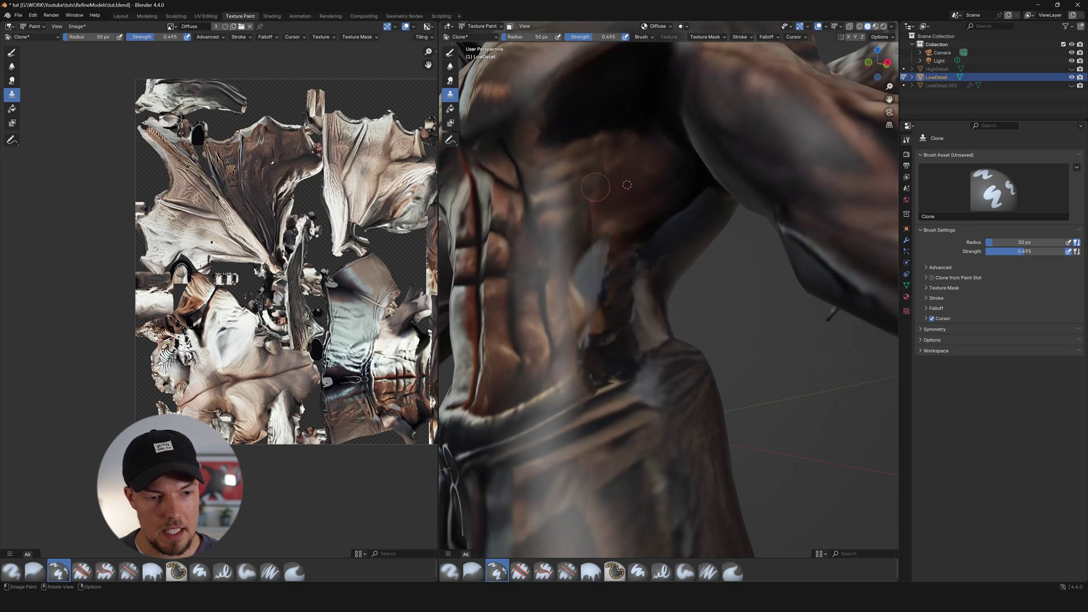
pyautogui.moveTo(637, 260); pyautogui.dragTo(614, 326, button='middle')
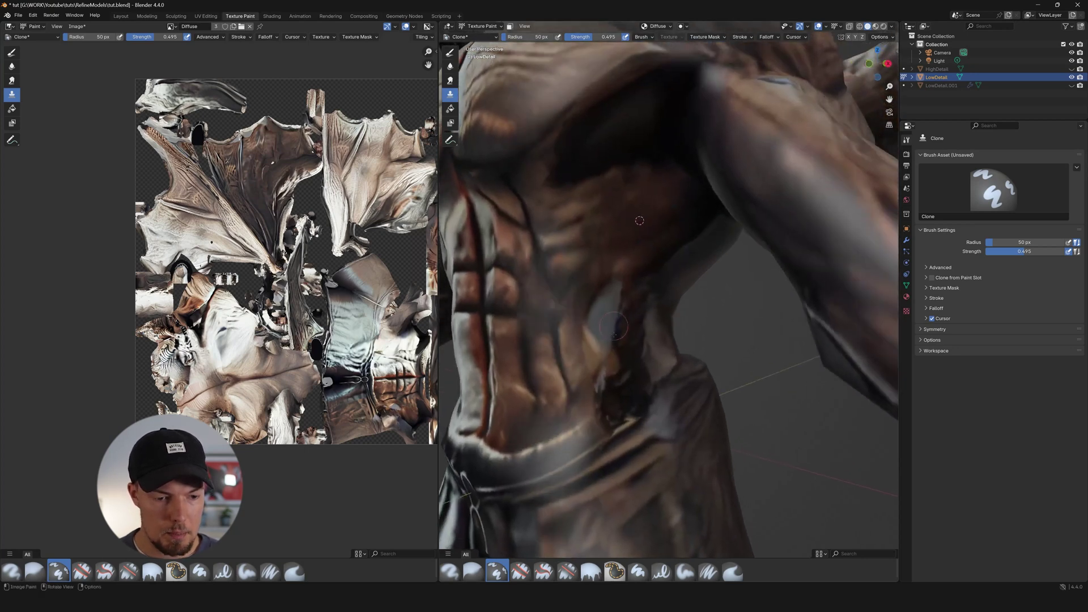
pyautogui.keyDown('ctrl'); pyautogui.click(582, 317); pyautogui.keyUp('ctrl')
pyautogui.moveTo(599, 306); pyautogui.dragTo(601, 352)
pyautogui.moveTo(621, 298); pyautogui.dragTo(597, 286)
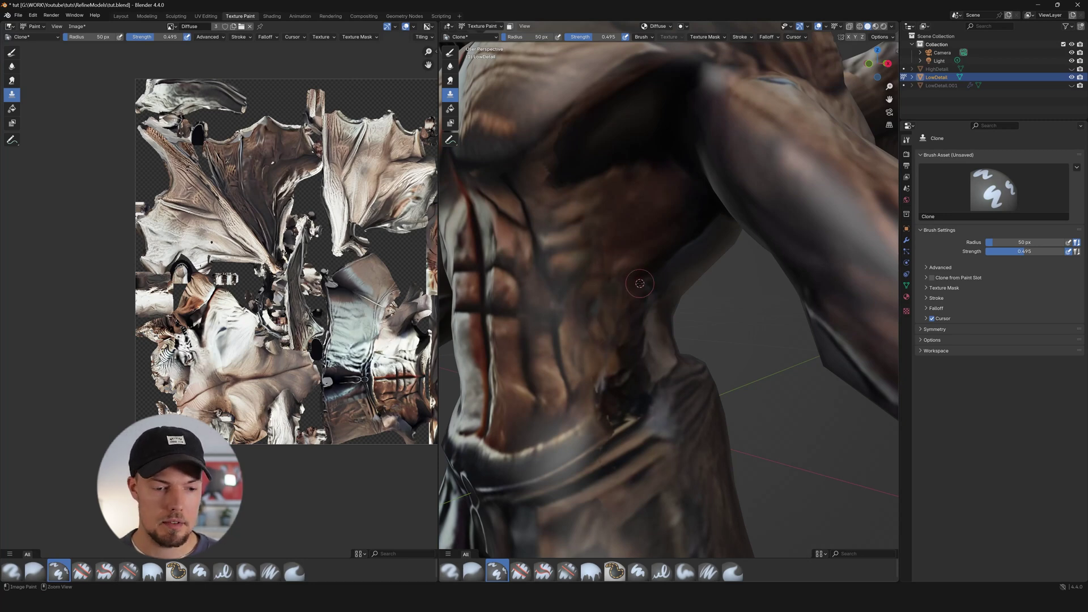
# Inspect the retouched demon up close and as a whole, and open the file commands for the Diffuse image
pyautogui.moveTo(652, 318); pyautogui.dragTo(590, 333, button='middle')
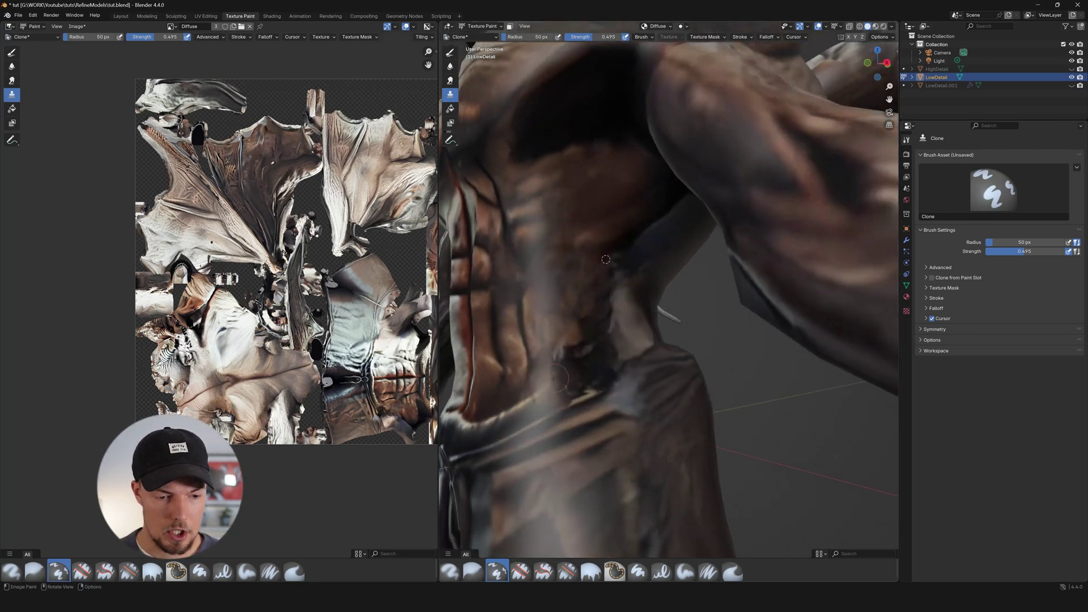
pyautogui.moveTo(669, 225); pyautogui.dragTo(716, 224, button='middle')
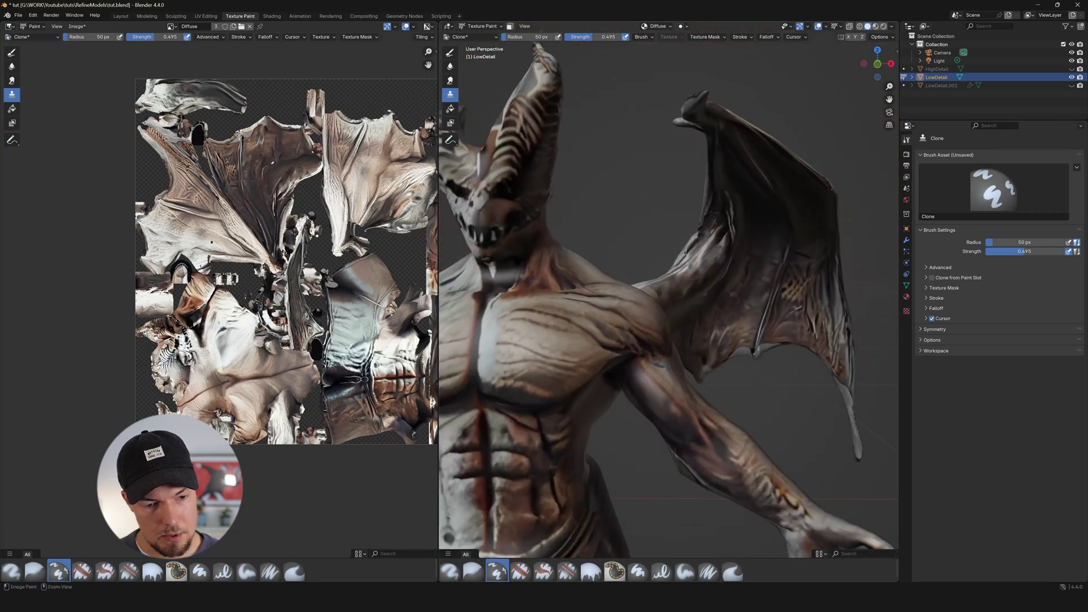
pyautogui.scroll(-10, 717, 216)
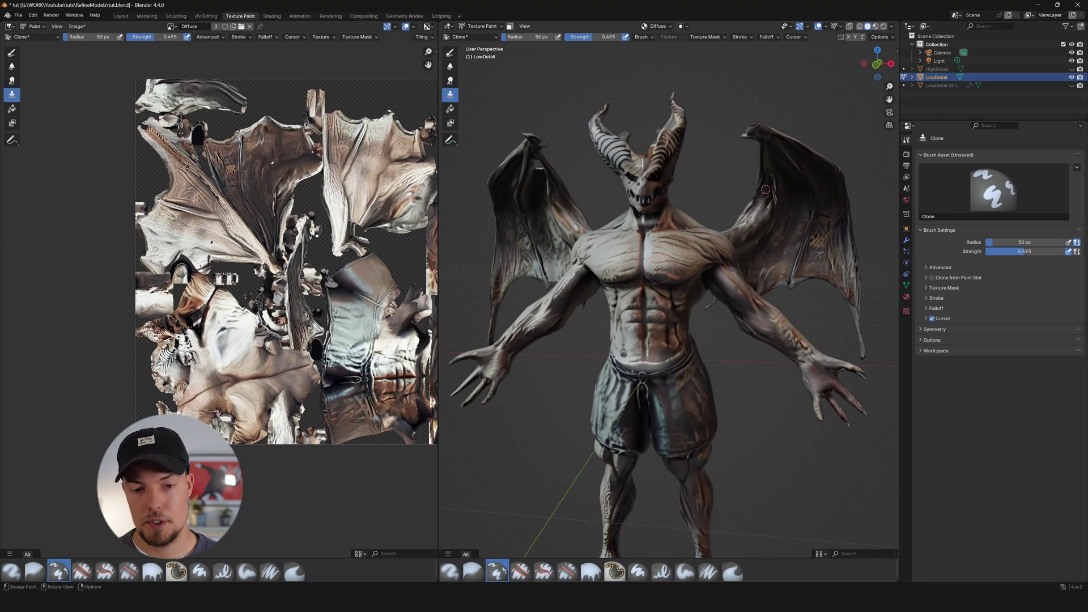
pyautogui.moveTo(657, 339)
pyautogui.mouseDown(button='middle')
pyautogui.moveTo(599, 340)
pyautogui.moveTo(677, 342)
pyautogui.mouseUp(button='middle')
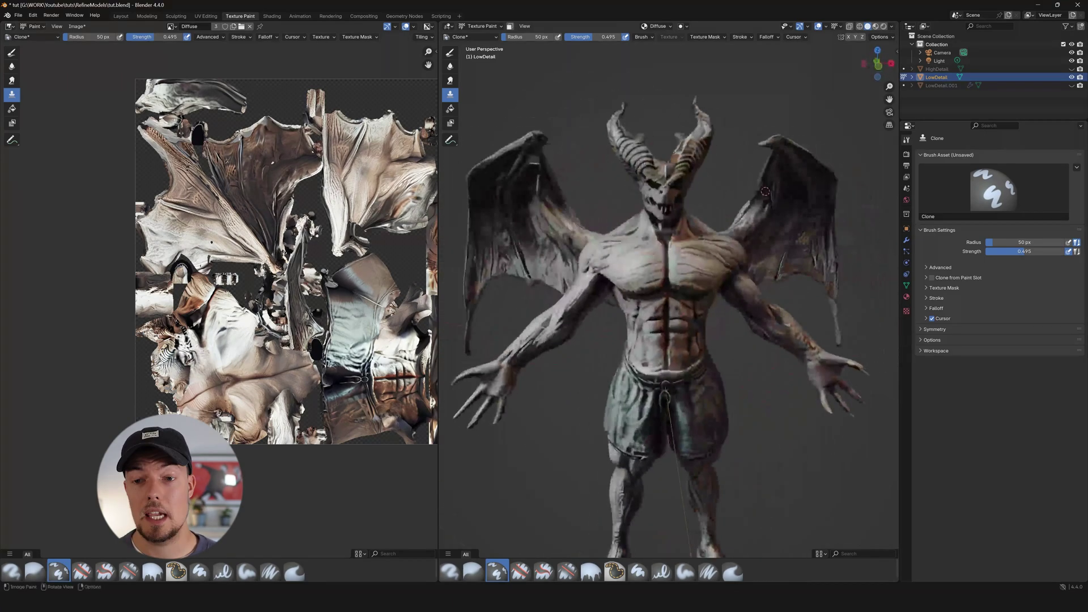
pyautogui.click(77, 27)
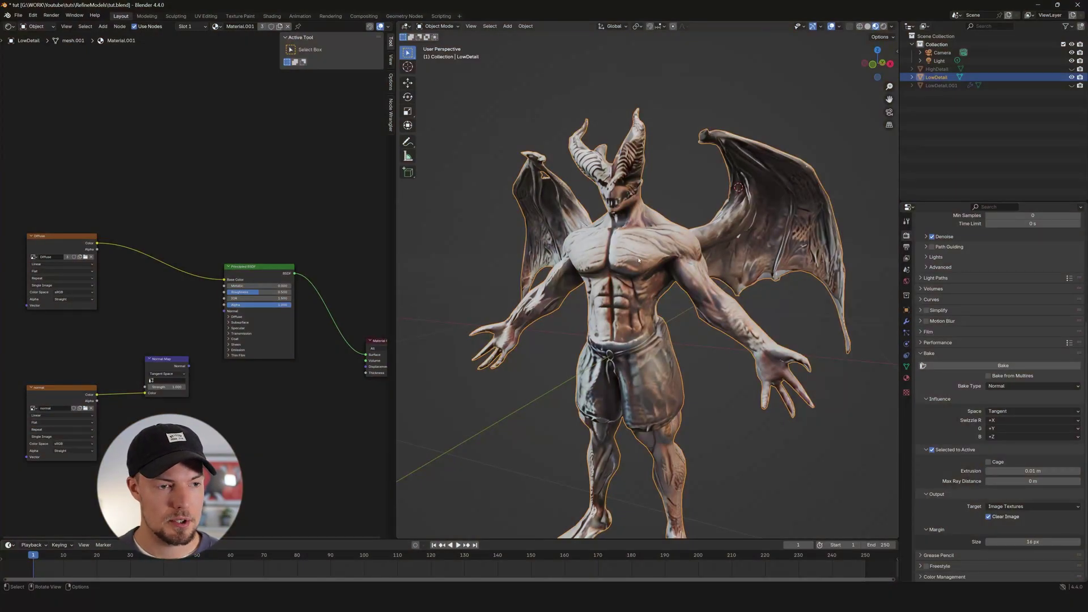
# Show the demon in rendered viewport shading and set the Cycles device to GPU Compute
pyautogui.moveTo(637, 263); pyautogui.dragTo(646, 273, button='middle')
pyautogui.scroll(1, 646, 273)
pyautogui.click(883, 26)
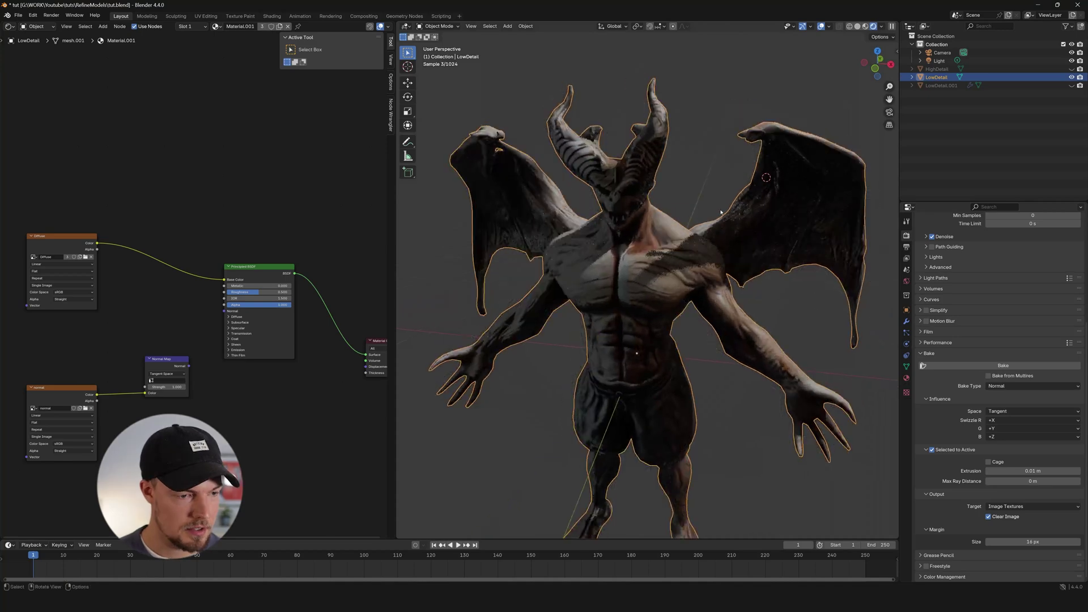
pyautogui.scroll(8, 961, 281)
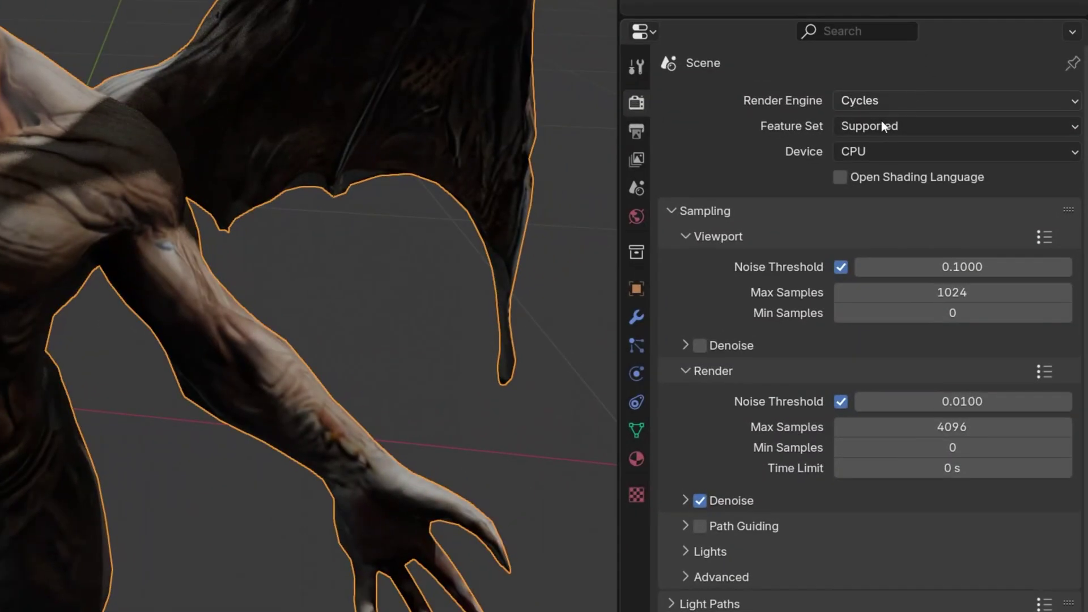
pyautogui.click(880, 151)
pyautogui.click(884, 151)
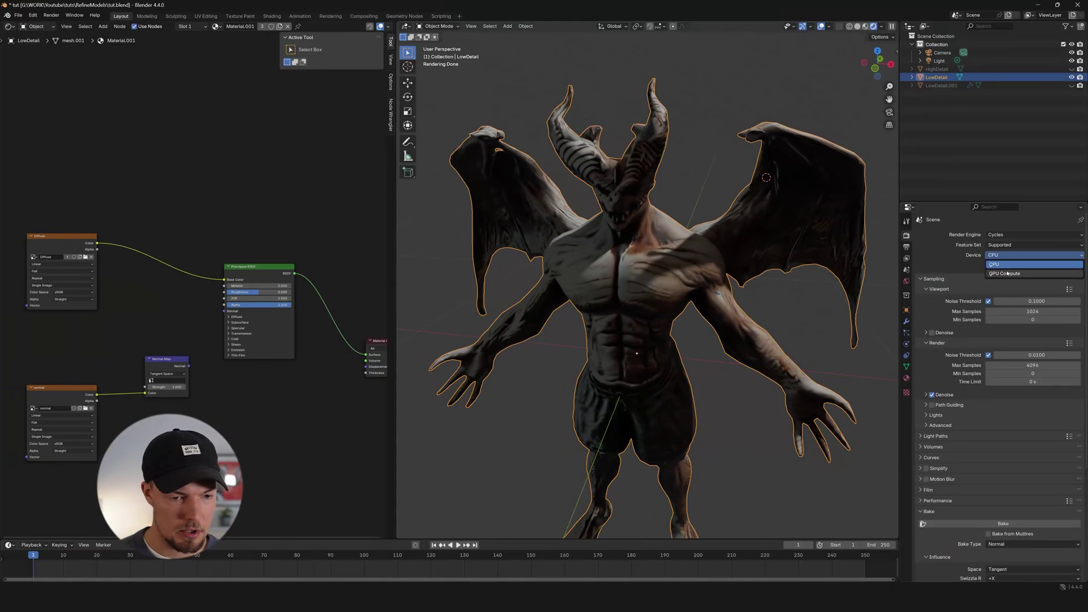
pyautogui.click(1007, 274)
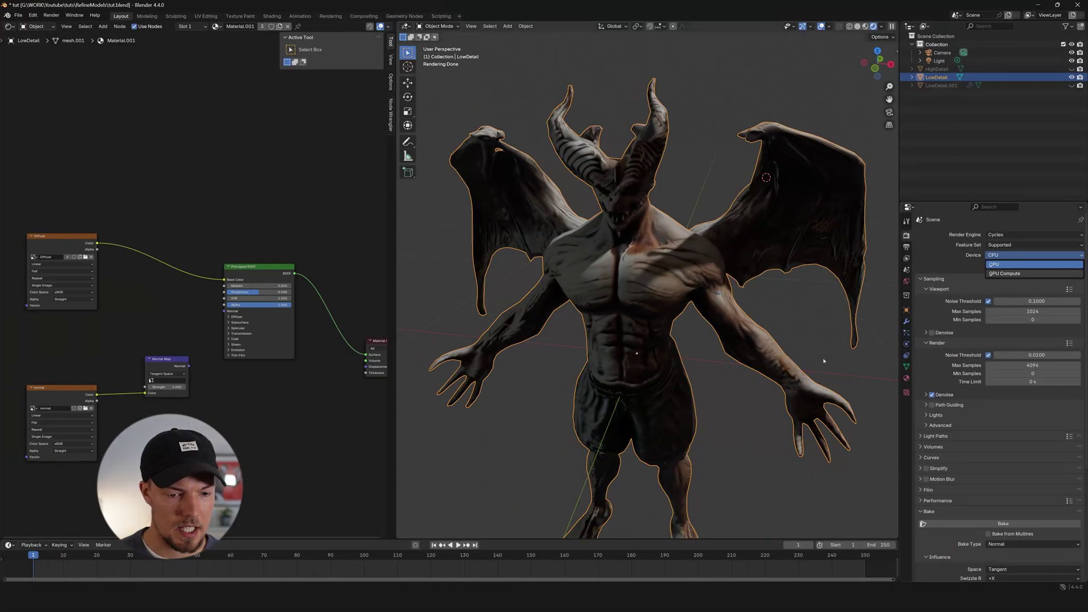
# Add a second light beside the demon's head and select the LowDetail mesh
pyautogui.moveTo(826, 365)
pyautogui.mouseDown(button='middle')
pyautogui.moveTo(655, 302)
pyautogui.moveTo(722, 305)
pyautogui.mouseUp(button='middle')
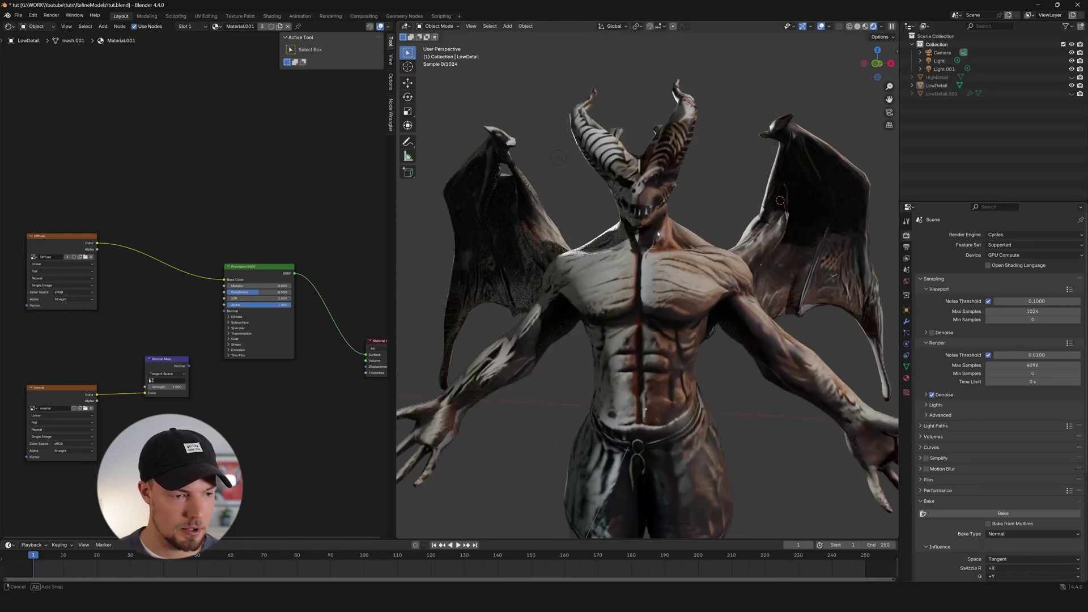
pyautogui.moveTo(703, 261); pyautogui.dragTo(672, 245, button='middle')
pyautogui.scroll(-3, 674, 255)
pyautogui.click(684, 289)
# Connect the Normal Map node to the Principled BSDF's Normal input and set its strength to 0.4
pyautogui.moveTo(260, 435); pyautogui.dragTo(297, 402, button='middle')
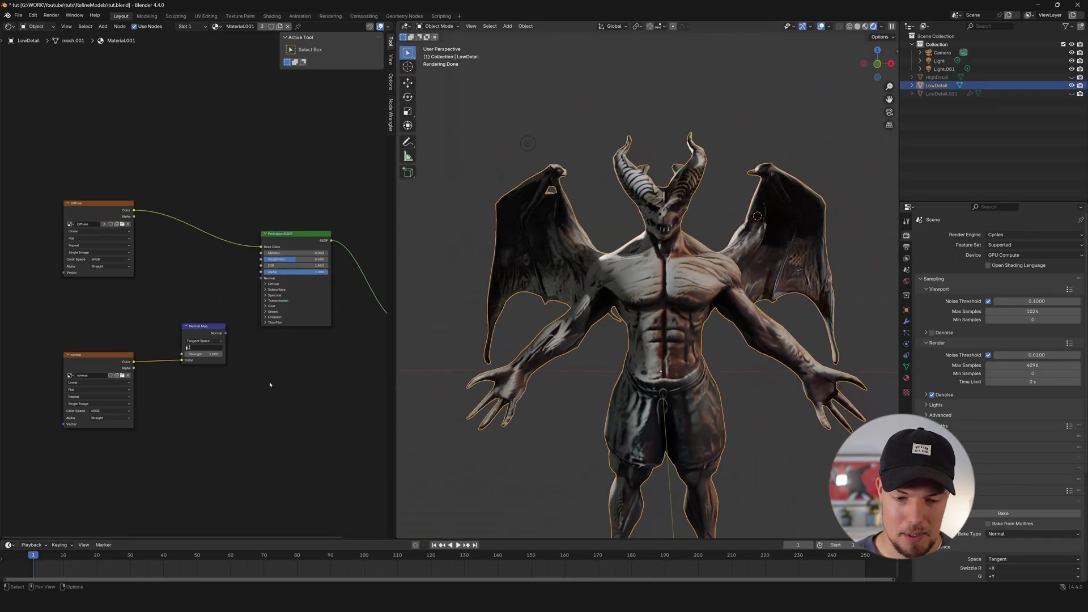
pyautogui.scroll(4, 182, 398)
pyautogui.moveTo(155, 403); pyautogui.dragTo(171, 371, button='middle')
pyautogui.moveTo(104, 341); pyautogui.dragTo(81, 331)
pyautogui.moveTo(226, 394); pyautogui.dragTo(210, 408, button='middle')
pyautogui.moveTo(247, 313); pyautogui.dragTo(213, 339)
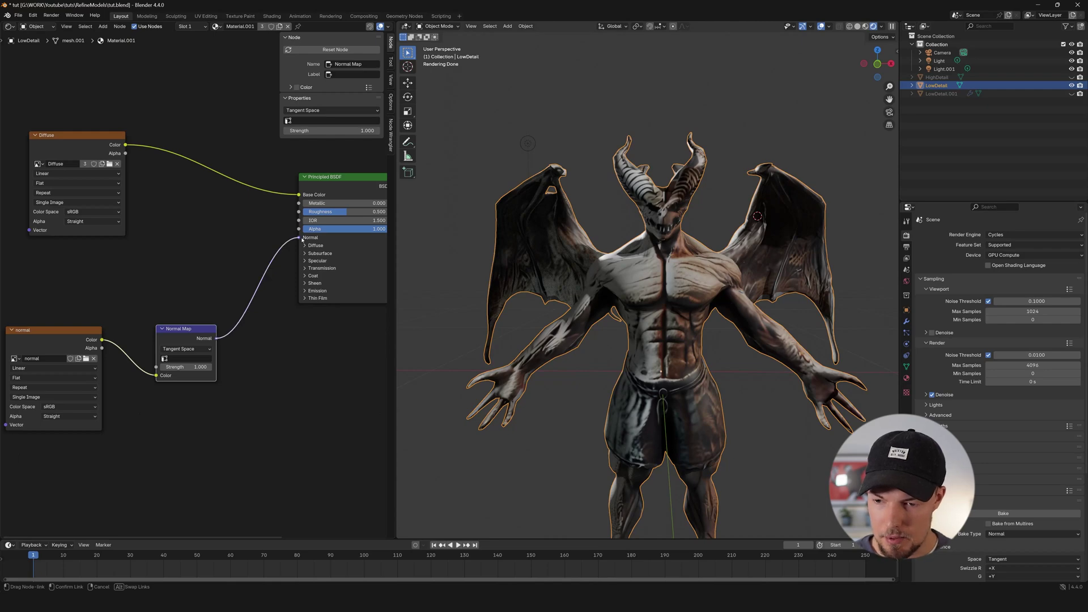
pyautogui.moveTo(302, 239); pyautogui.dragTo(303, 242)
pyautogui.moveTo(669, 319); pyautogui.dragTo(687, 397, button='middle')
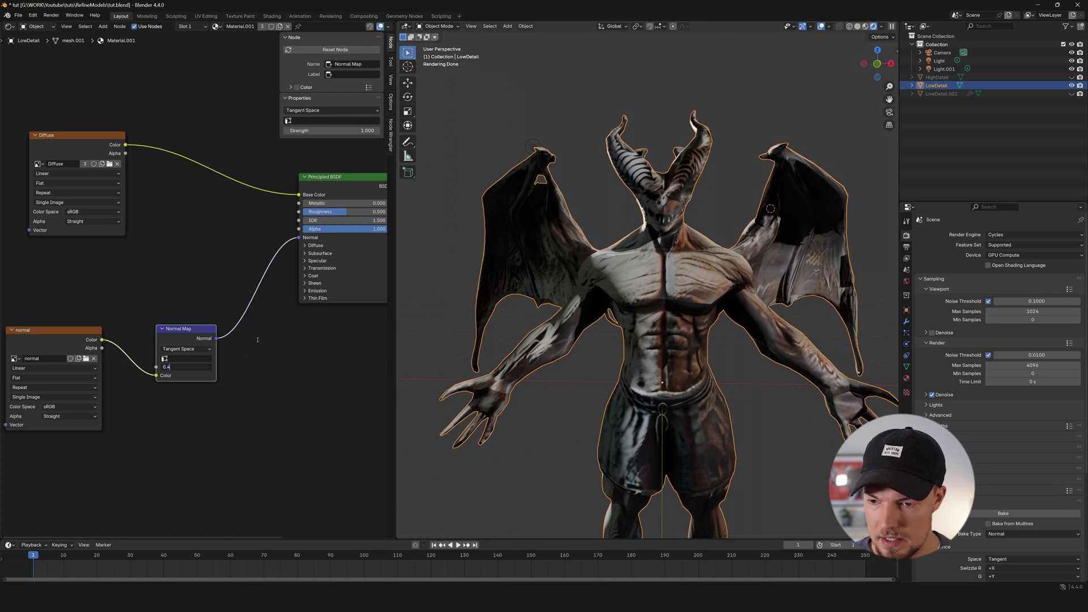
pyautogui.press('Return')
# Give LowDetail a Catmull-Clark Subdivision modifier with viewport level 2 and shade the mesh smooth
pyautogui.moveTo(697, 276); pyautogui.dragTo(729, 212, button='middle')
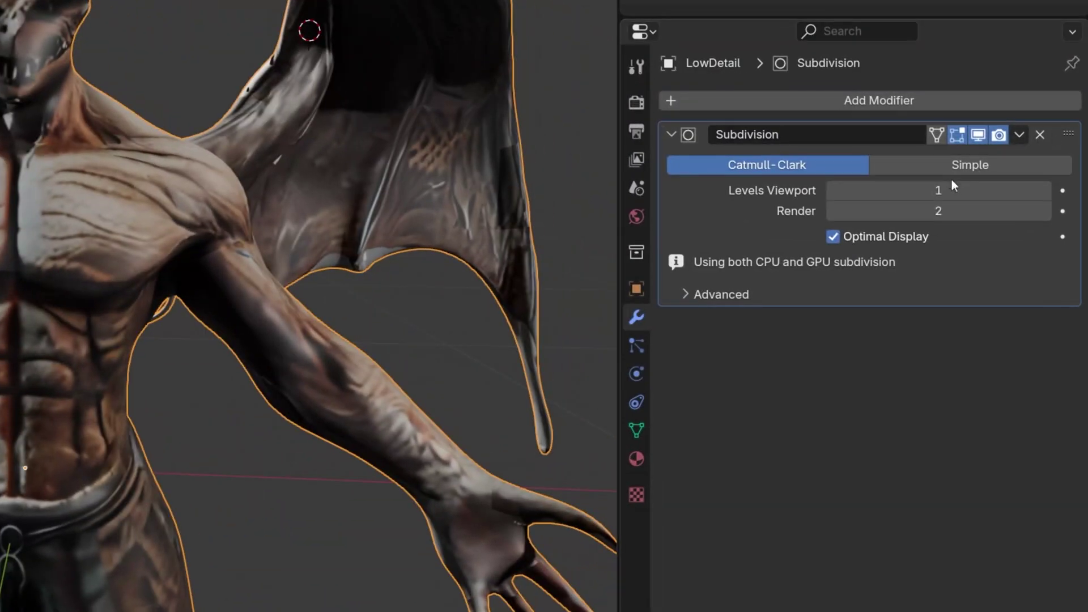
pyautogui.click(952, 187)
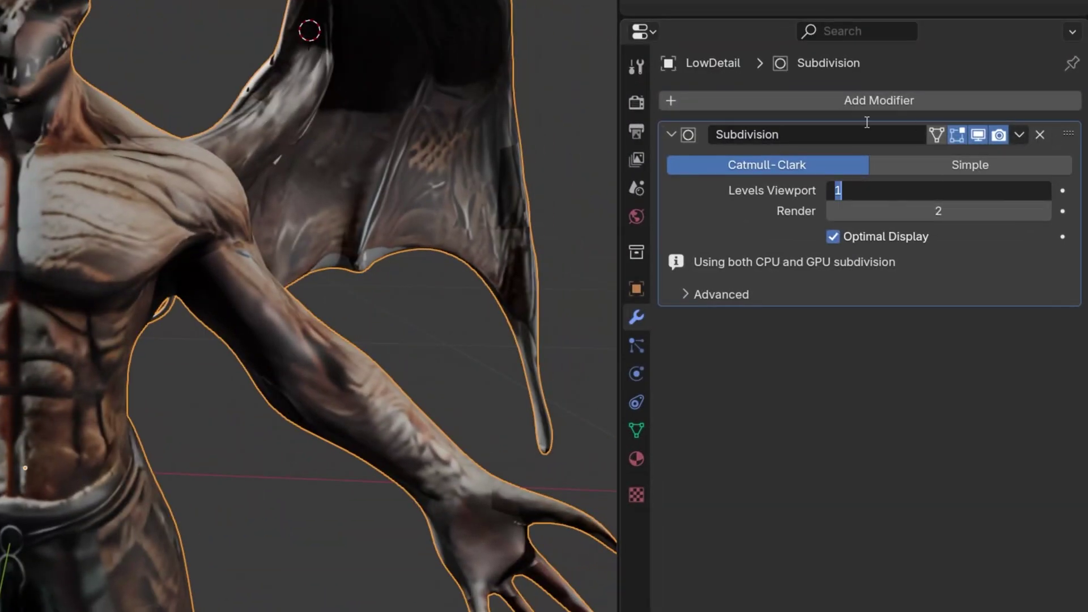
pyautogui.write('2')
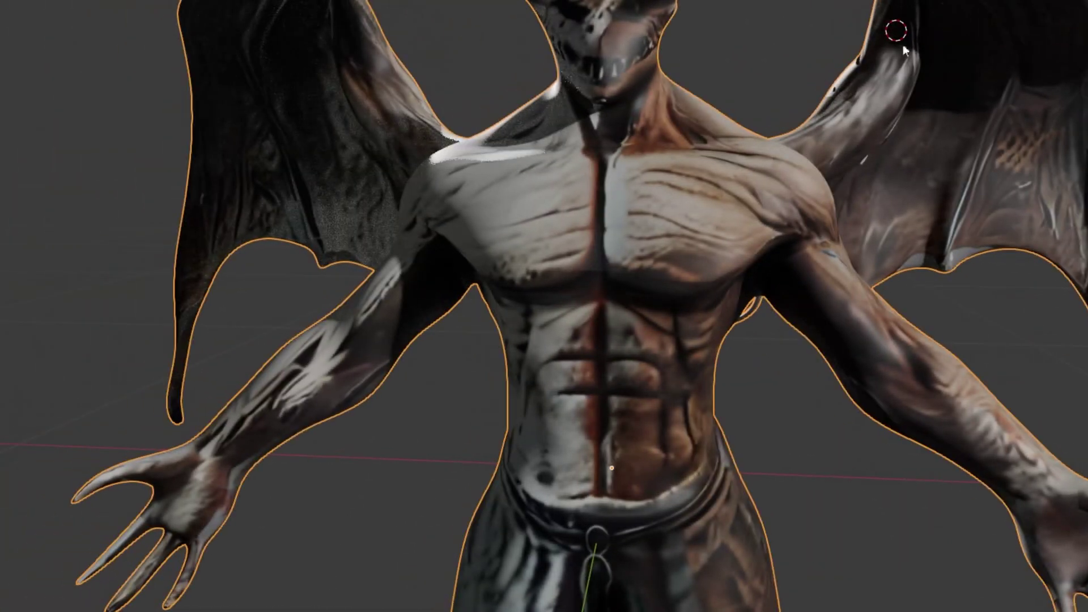
pyautogui.rightClick(577, 215)
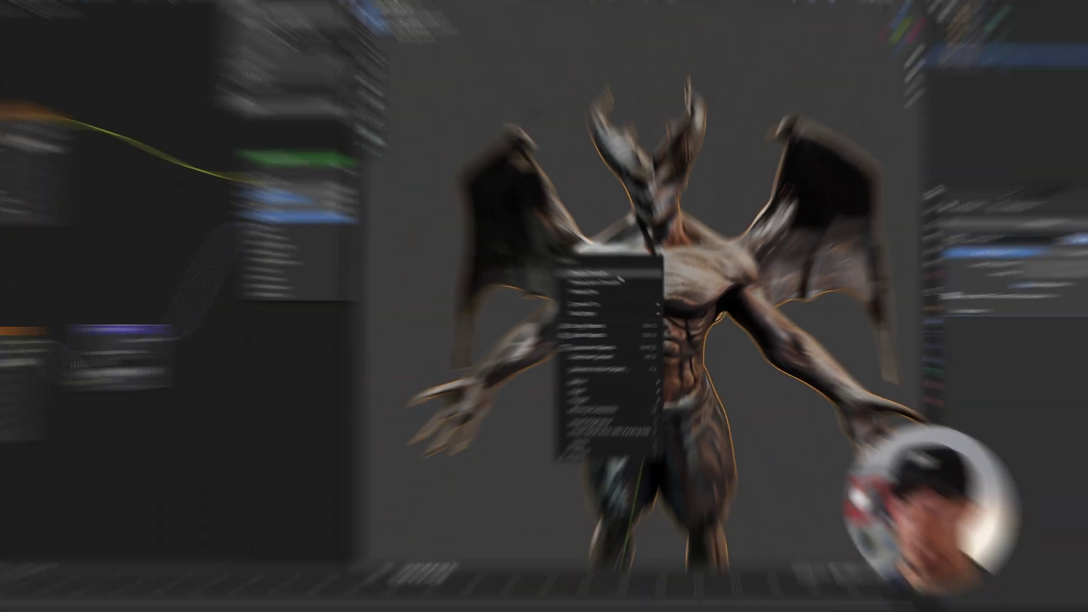
pyautogui.click(459, 211)
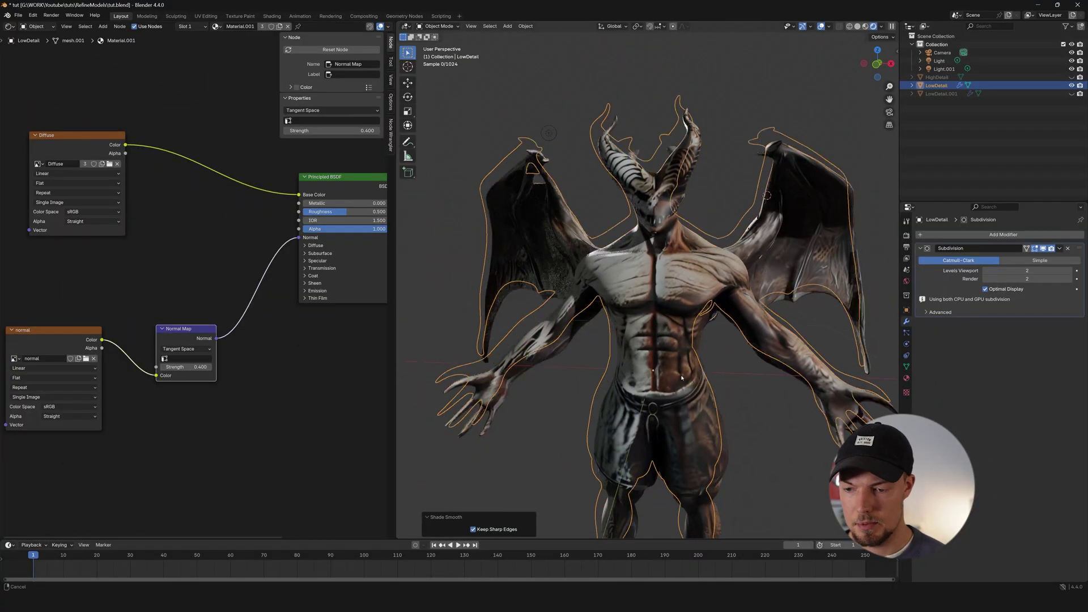
pyautogui.scroll(-3, 709, 373)
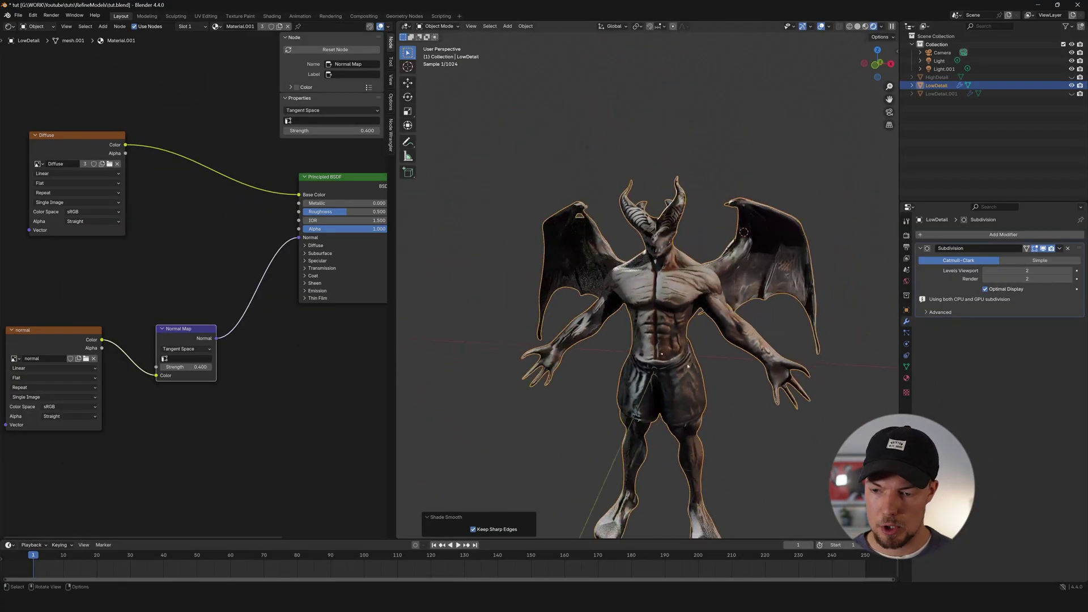
pyautogui.click(717, 366)
pyautogui.scroll(4, 731, 348)
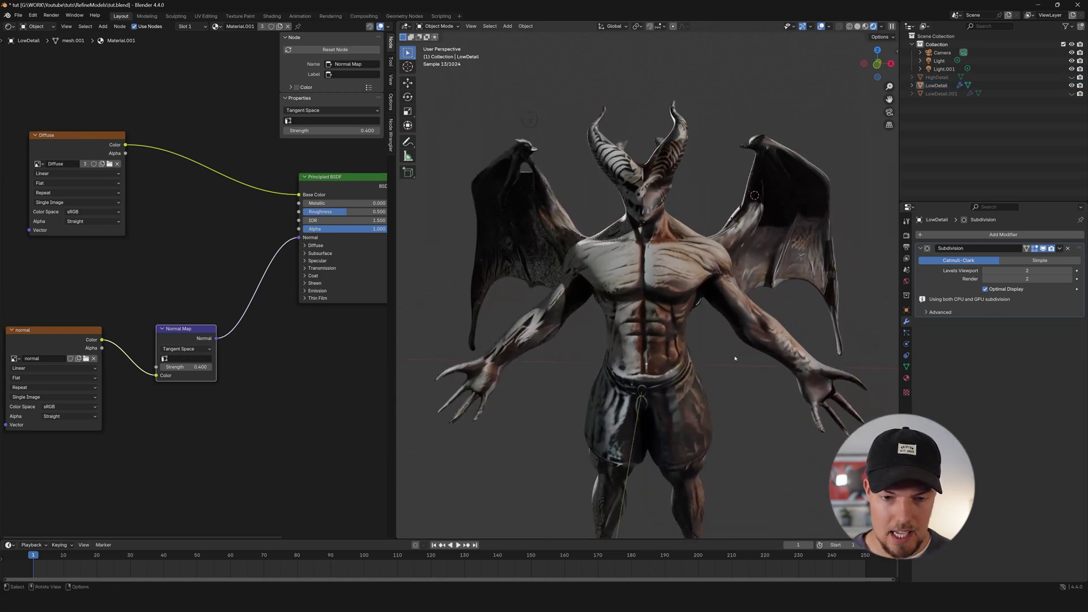
# Spread out the Diffuse, normal and Normal Map nodes to make room in the material graph
pyautogui.moveTo(314, 414); pyautogui.dragTo(314, 457, button='middle')
pyautogui.scroll(-3, 208, 323)
pyautogui.moveTo(208, 323); pyautogui.dragTo(267, 270, button='middle')
pyautogui.moveTo(131, 324); pyautogui.dragTo(87, 362)
pyautogui.moveTo(246, 317); pyautogui.dragTo(244, 348)
pyautogui.moveTo(258, 305); pyautogui.dragTo(204, 315, button='middle')
pyautogui.moveTo(96, 179); pyautogui.dragTo(64, 165)
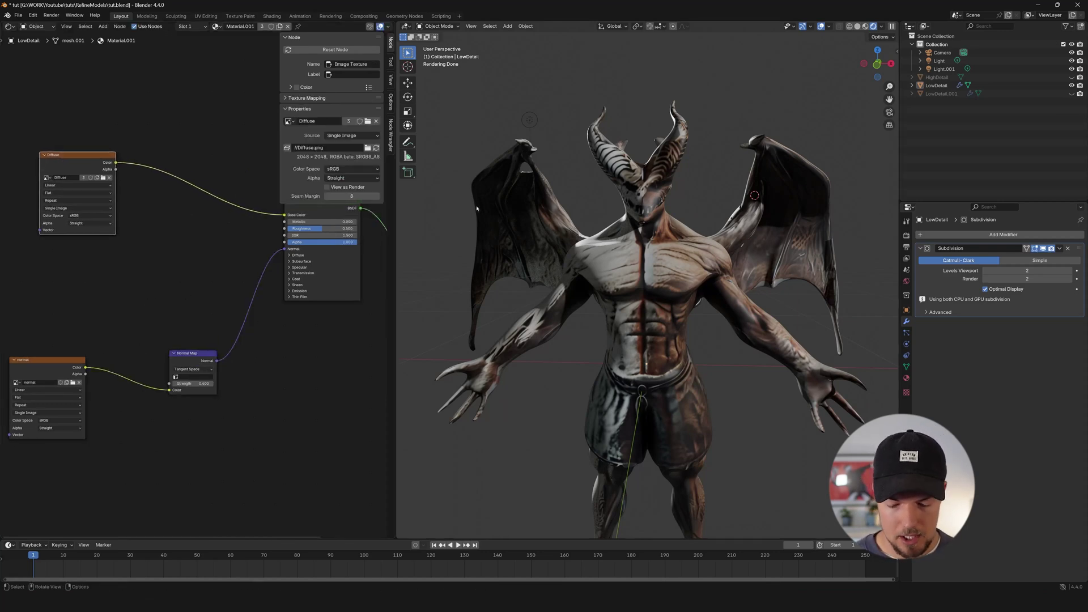
pyautogui.moveTo(213, 275); pyautogui.dragTo(236, 271, button='middle')
# Add a Bump node before the Principled BSDF and connect the Normal Map output to its Normal input
pyautogui.hotkey('shift', 'a')
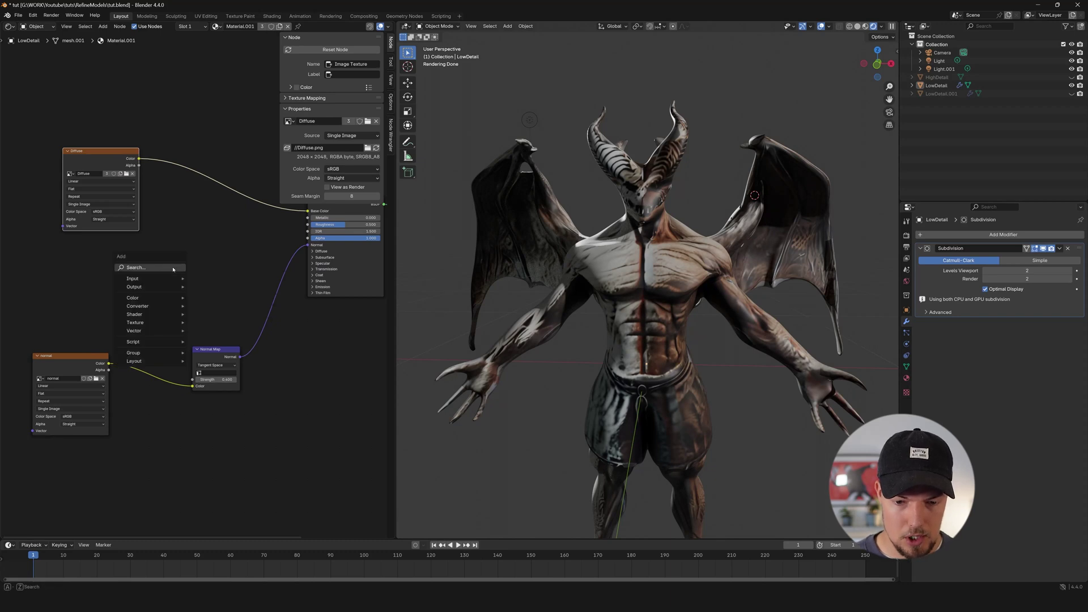
pyautogui.click(173, 269)
pyautogui.write('bump')
pyautogui.press('Return')
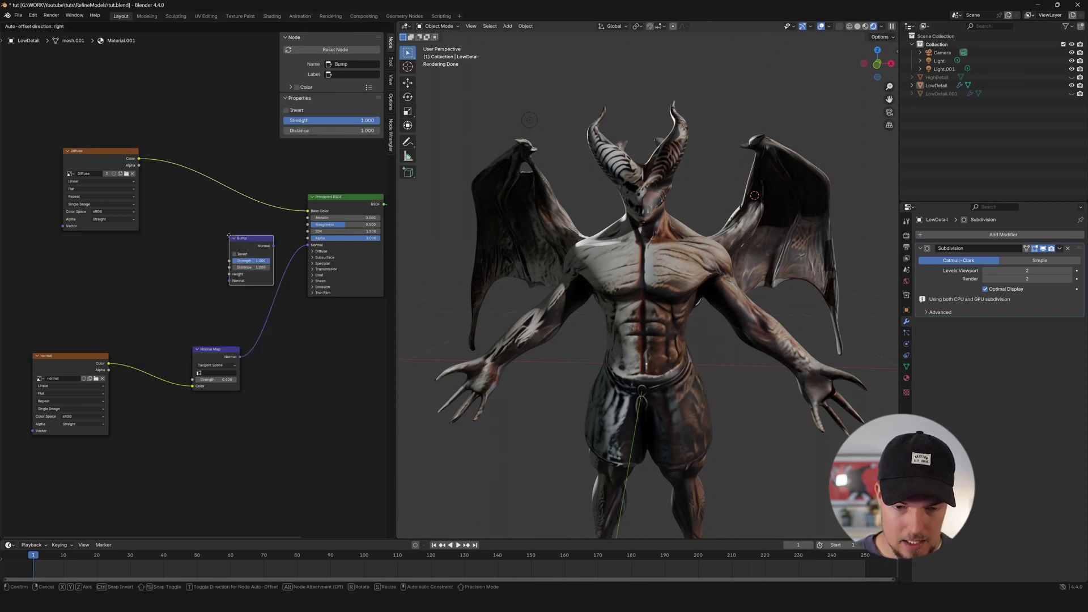
pyautogui.click(229, 280)
pyautogui.moveTo(208, 361); pyautogui.dragTo(166, 389)
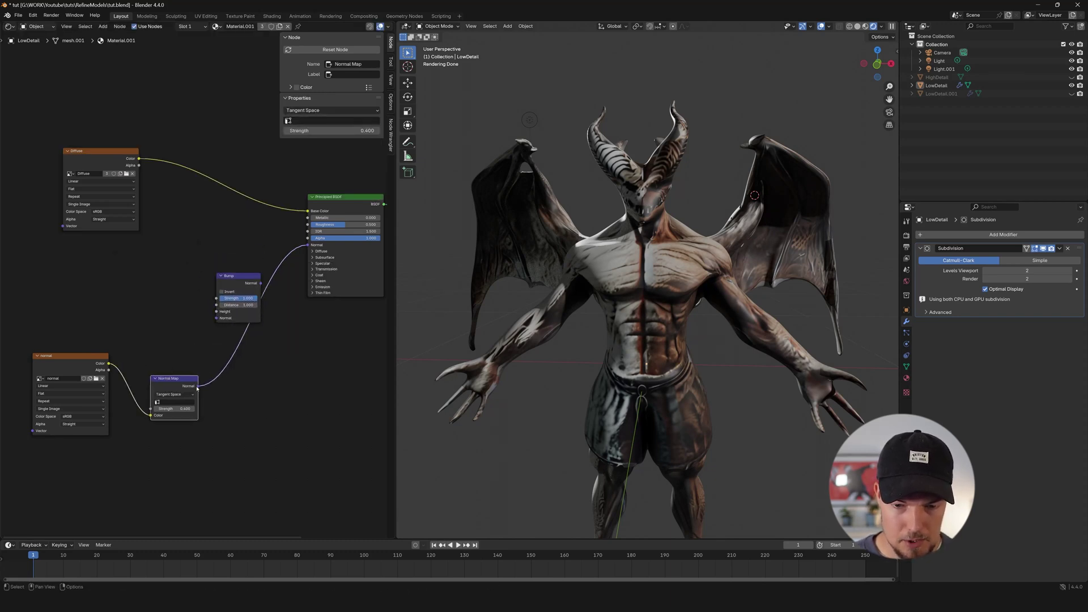
pyautogui.scroll(2, 189, 352)
pyautogui.moveTo(263, 255); pyautogui.dragTo(302, 315)
# Add a Hue/Saturation/Value node between the Diffuse texture and the Bump node
pyautogui.moveTo(197, 301); pyautogui.dragTo(194, 300, button='middle')
pyautogui.hotkey('shift', 'a')
pyautogui.click(192, 271)
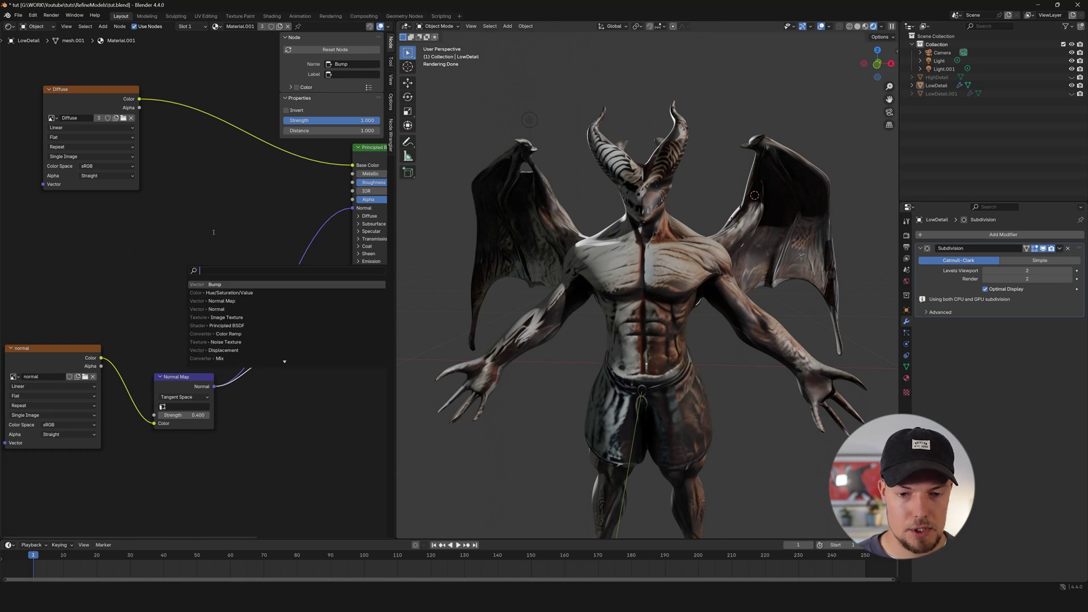
pyautogui.click(221, 292)
pyautogui.click(169, 223)
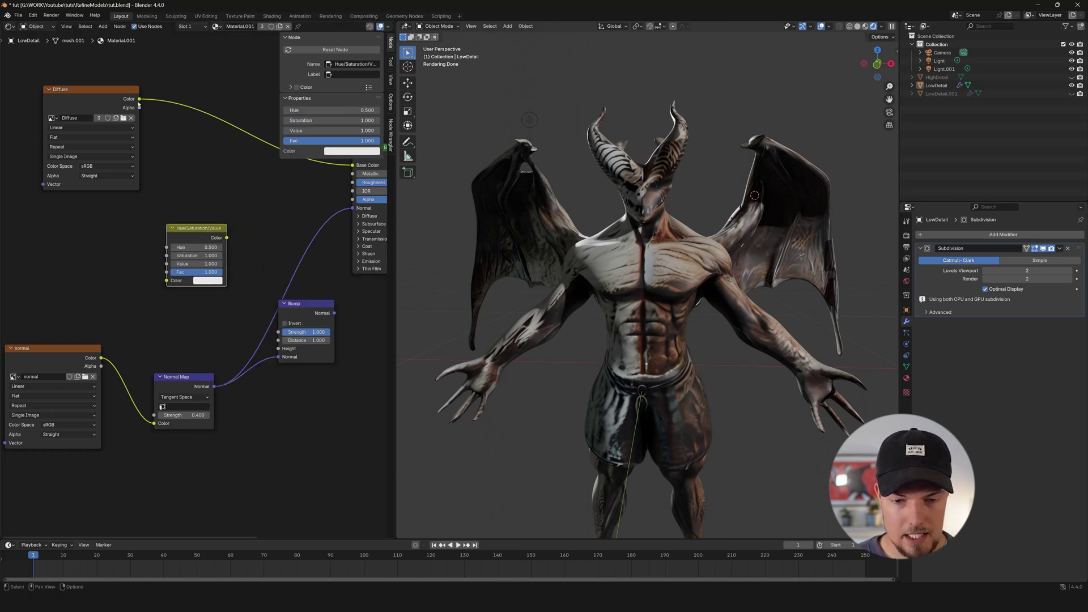
# Route the Diffuse texture's color through the Hue/Saturation/Value node into the Bump node's Height input
pyautogui.moveTo(139, 100); pyautogui.dragTo(146, 102)
pyautogui.moveTo(175, 218); pyautogui.dragTo(167, 280)
pyautogui.moveTo(220, 233); pyautogui.dragTo(223, 238)
pyautogui.moveTo(229, 244); pyautogui.dragTo(281, 330)
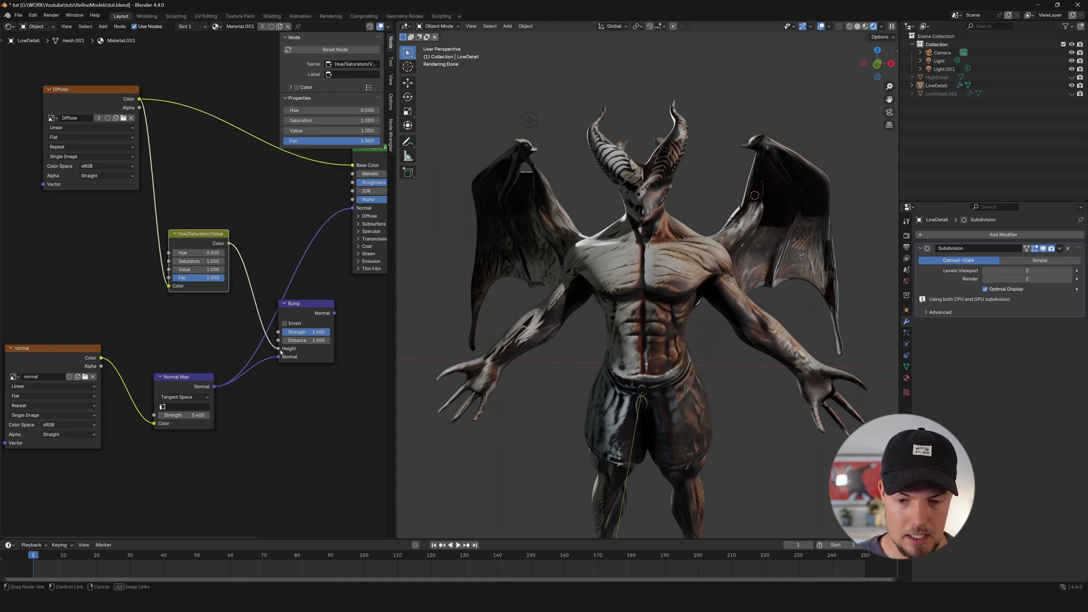
# Connect the Bump node's Normal output to the Principled BSDF's Normal input, replacing the direct Normal Map link
pyautogui.moveTo(311, 236); pyautogui.dragTo(256, 274, button='middle')
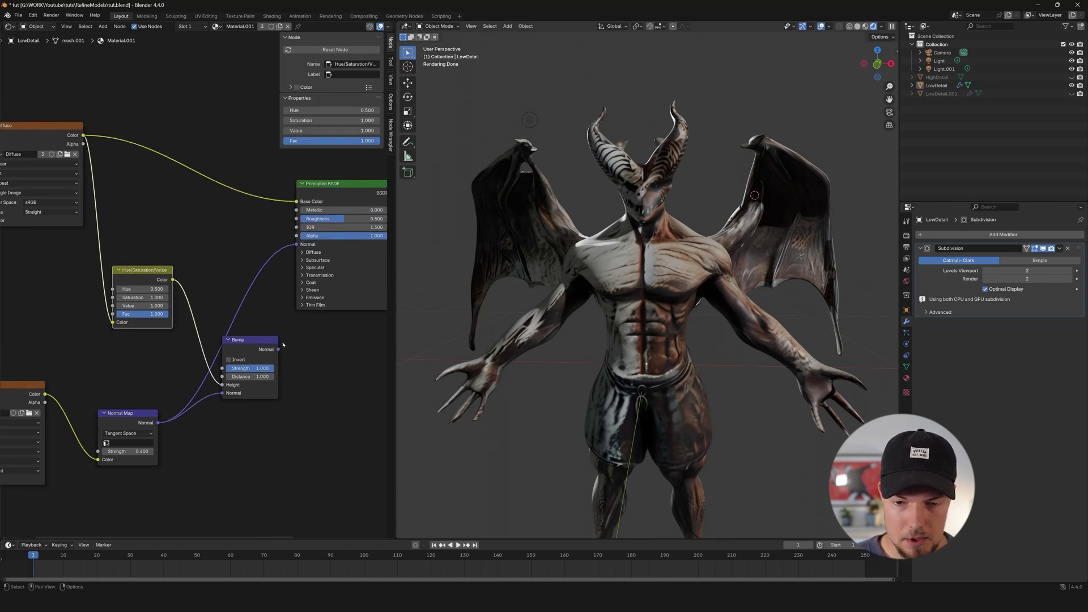
pyautogui.moveTo(278, 349); pyautogui.dragTo(295, 297)
pyautogui.moveTo(294, 247); pyautogui.dragTo(295, 244)
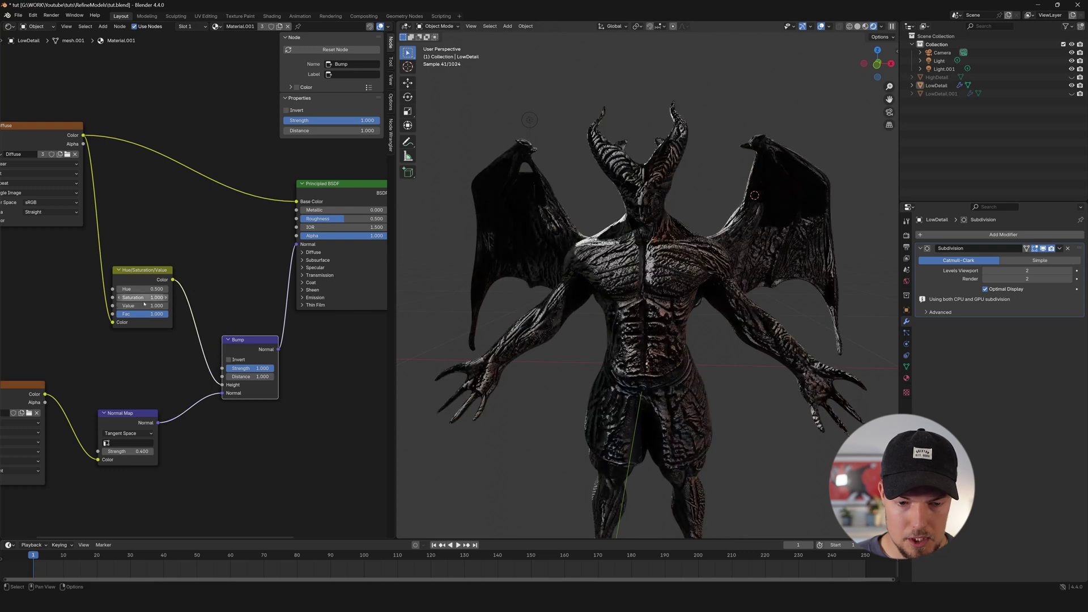
# Set the Hue/Saturation/Value node's saturation to 0 and preview its output alone on the model
pyautogui.press('Return')
pyautogui.scroll(-2, 225, 299)
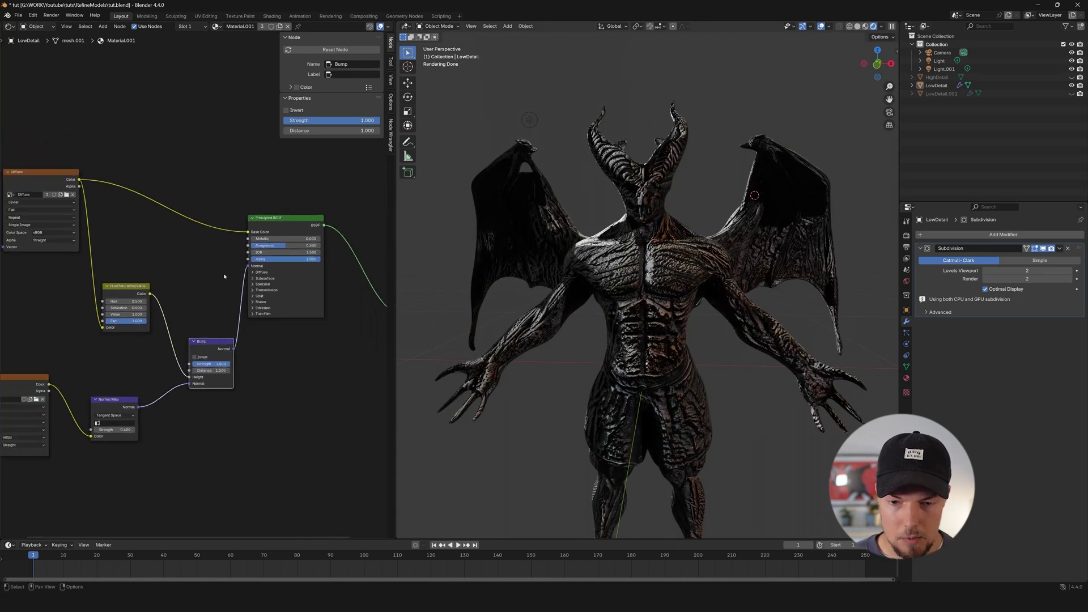
pyautogui.moveTo(333, 292); pyautogui.dragTo(331, 291)
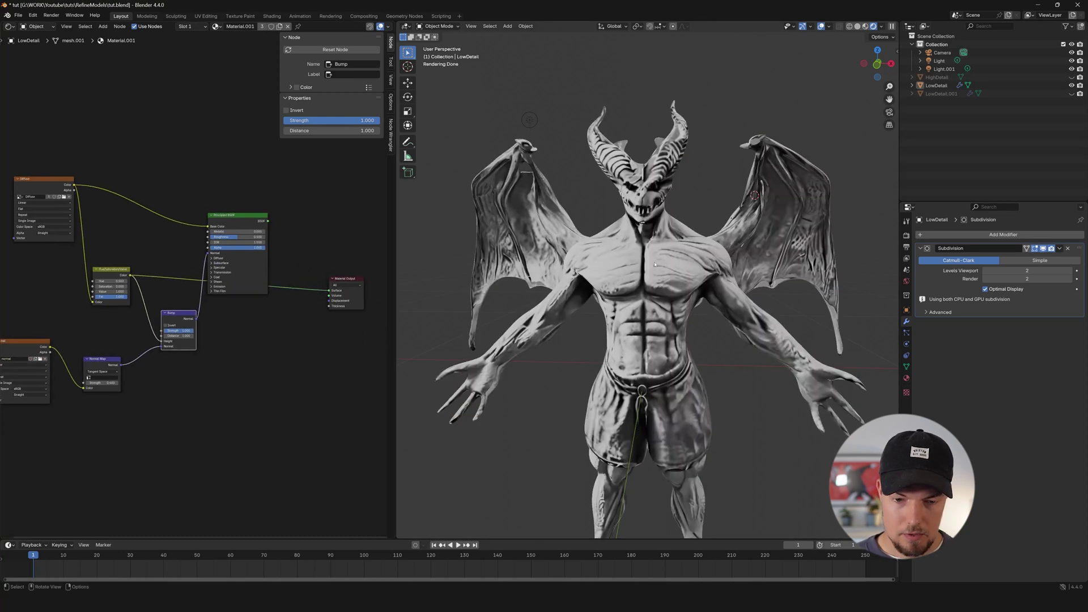
# End the grayscale preview by restoring the Principled BSDF's connection to the Material Output
pyautogui.scroll(5, 150, 272)
pyautogui.moveTo(189, 328); pyautogui.dragTo(183, 336)
pyautogui.moveTo(179, 287); pyautogui.dragTo(159, 256, button='middle')
pyautogui.moveTo(191, 170); pyautogui.dragTo(291, 281)
pyautogui.scroll(2, 11, 303)
pyautogui.moveTo(11, 304); pyautogui.dragTo(166, 321, button='middle')
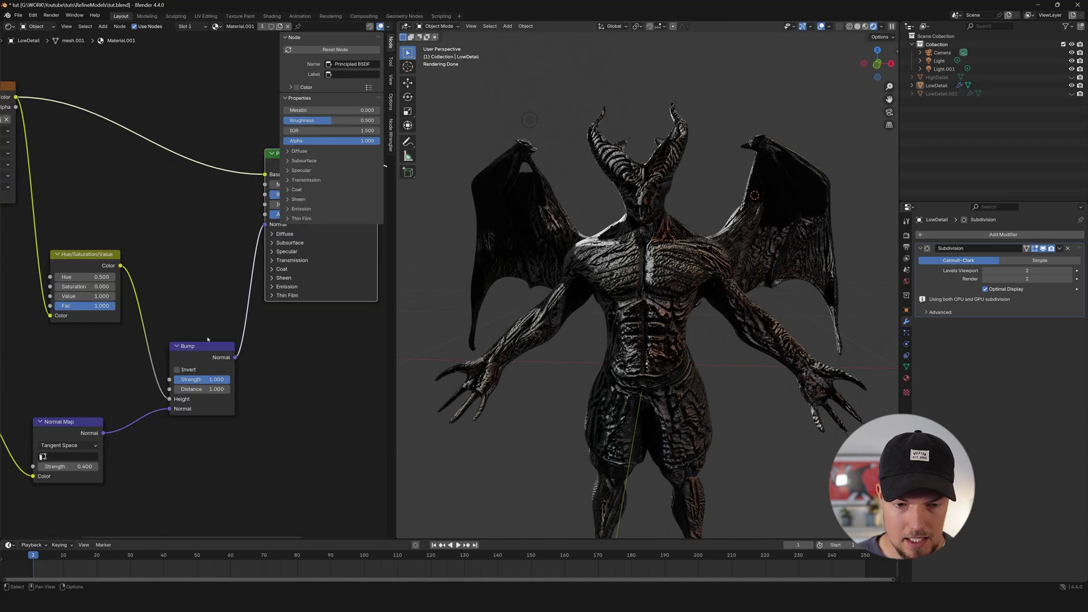
# Lower the Bump node's strength to about 0.094 for subtle surface detail on the demon
pyautogui.moveTo(201, 380); pyautogui.dragTo(170, 380)
pyautogui.moveTo(74, 465); pyautogui.dragTo(212, 393, button='middle')
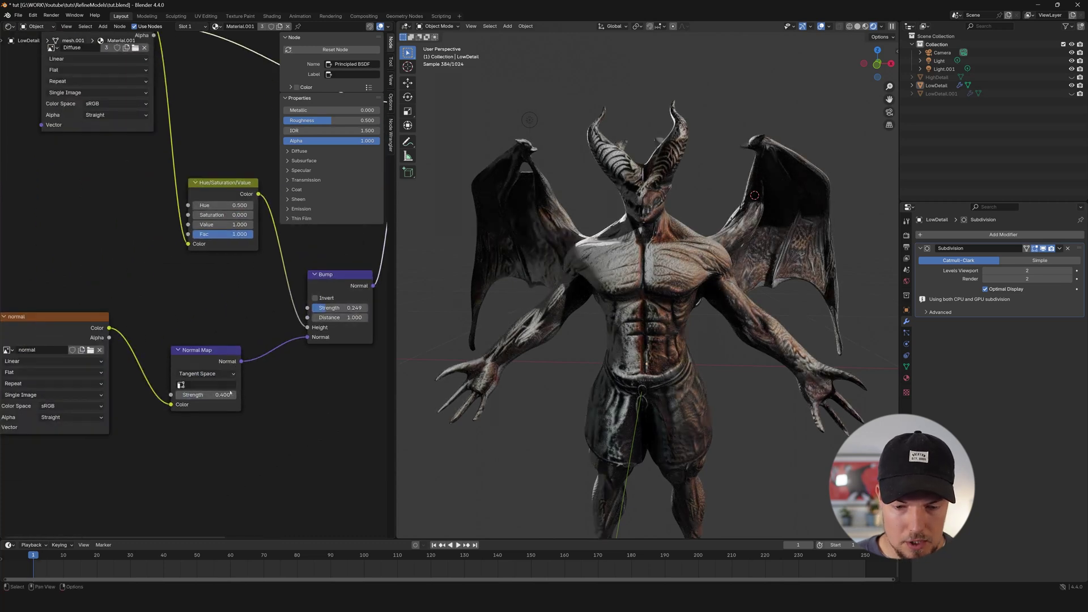
pyautogui.moveTo(48, 330); pyautogui.dragTo(23, 355, button='middle')
pyautogui.scroll(-2, 110, 350)
pyautogui.moveTo(109, 351); pyautogui.dragTo(152, 345, button='middle')
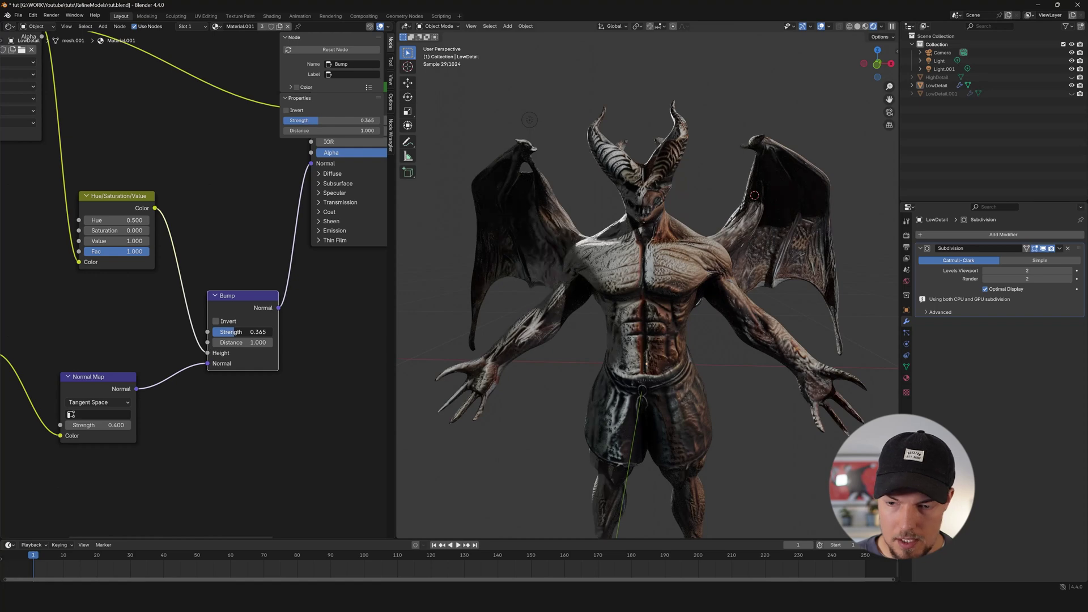
pyautogui.moveTo(241, 331); pyautogui.dragTo(229, 331)
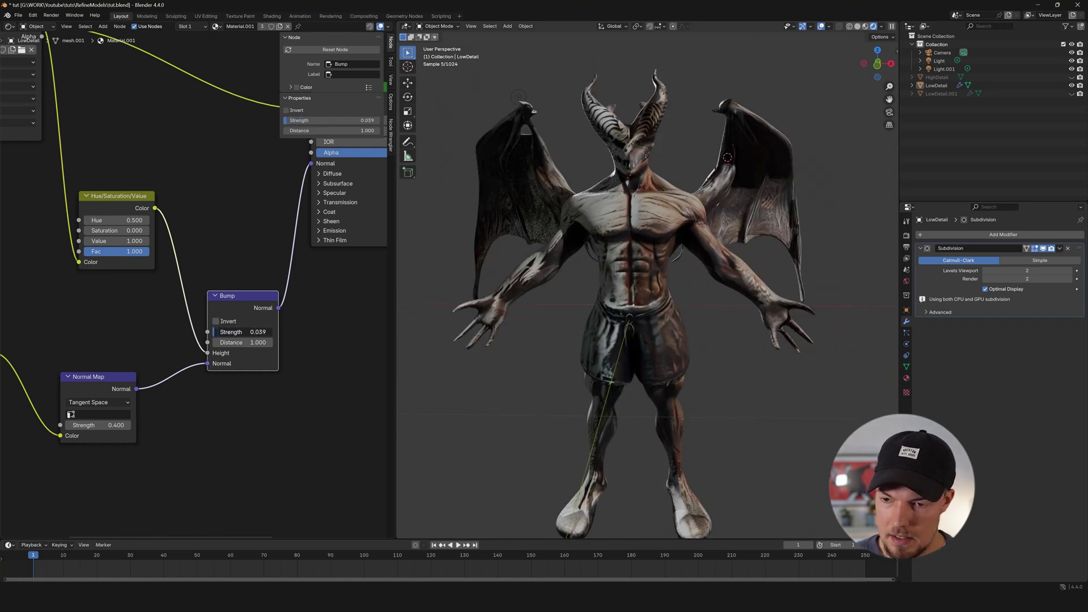
pyautogui.moveTo(232, 331); pyautogui.dragTo(229, 331)
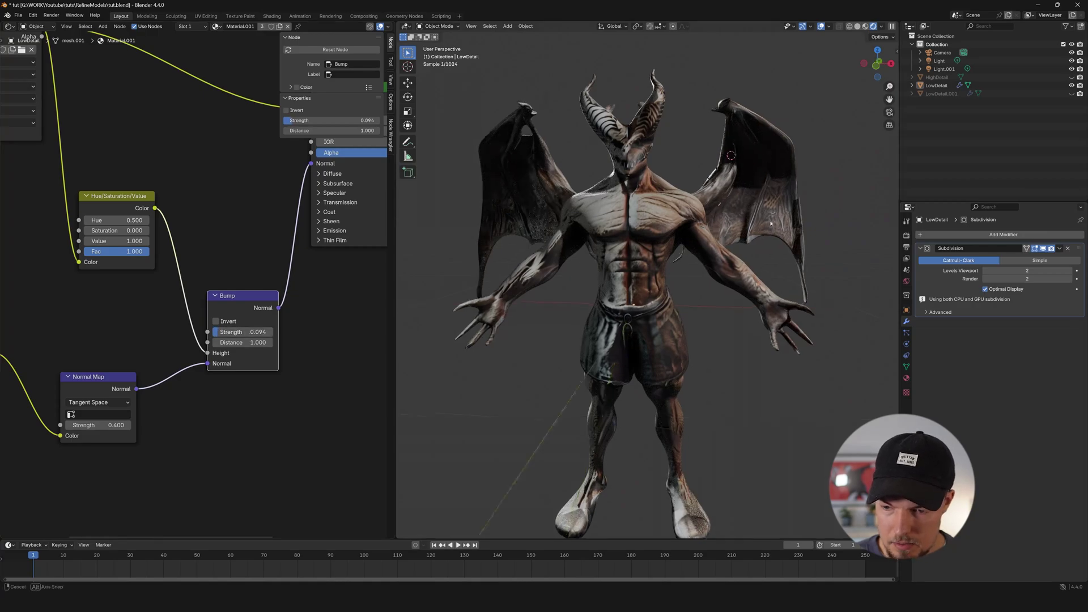
pyautogui.moveTo(646, 283); pyautogui.dragTo(737, 283, button='middle')
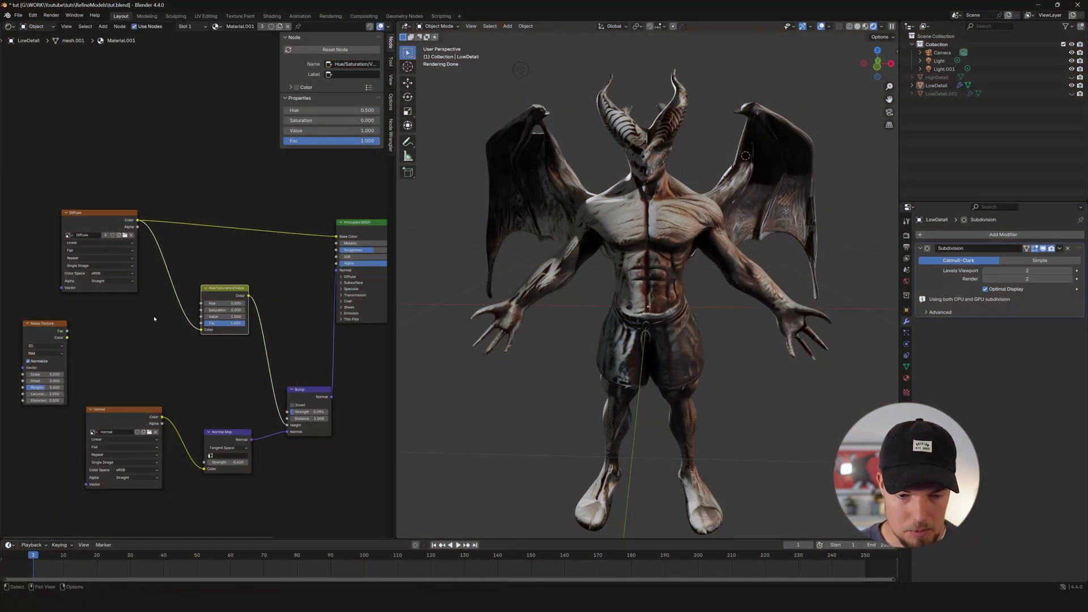
# Preview the Noise Texture's Color output on the model through the Material Output
pyautogui.scroll(-2, 107, 316)
pyautogui.moveTo(155, 316); pyautogui.dragTo(83, 320, button='middle')
pyautogui.scroll(-3, 69, 326)
pyautogui.moveTo(569, 304); pyautogui.dragTo(617, 301)
# Add a Color Ramp node and insert it on the link coming out of the Noise Texture
pyautogui.scroll(5, 240, 334)
pyautogui.moveTo(144, 327); pyautogui.dragTo(220, 342, button='middle')
pyautogui.hotkey('shift', 'a')
pyautogui.click(212, 340)
pyautogui.write('color')
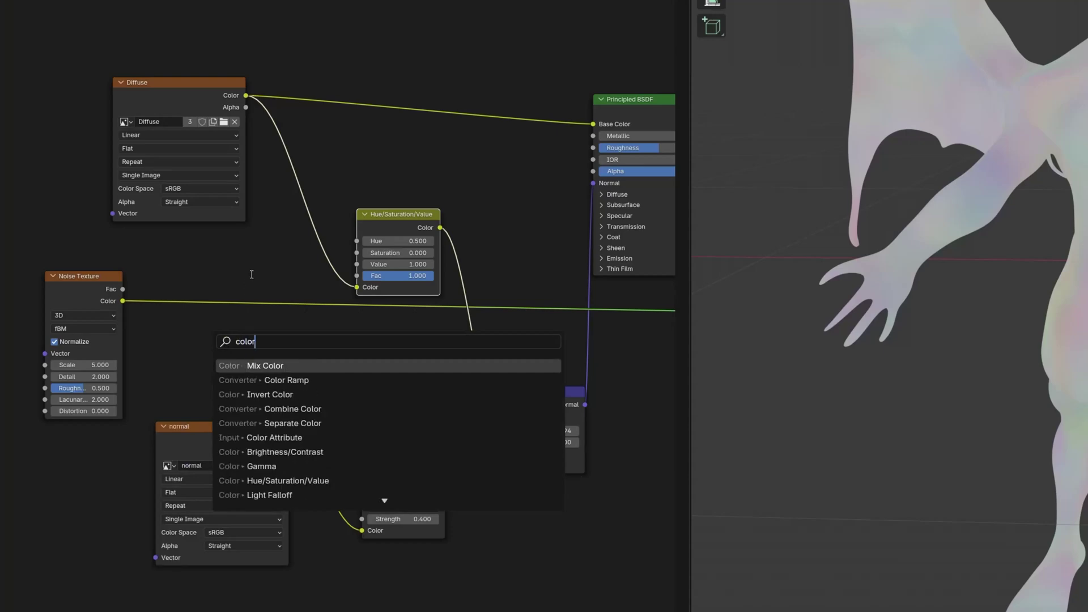
pyautogui.press('Down')
pyautogui.press('Return')
pyautogui.click(206, 271)
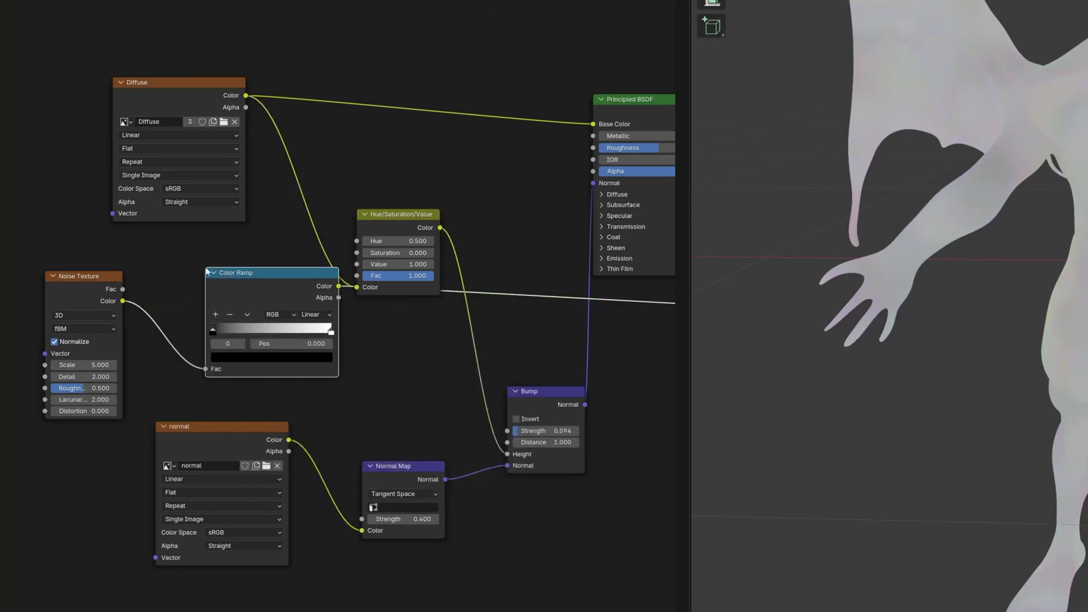
# Set the Noise Texture's scale to about 20.1 and its detail to about 7.3
pyautogui.moveTo(422, 380); pyautogui.dragTo(439, 403, button='middle')
pyautogui.scroll(5, 108, 388)
pyautogui.moveTo(185, 344)
pyautogui.mouseDown(button='middle')
pyautogui.moveTo(212, 362)
pyautogui.moveTo(196, 336)
pyautogui.mouseUp(button='middle')
pyautogui.moveTo(124, 383); pyautogui.dragTo(187, 383)
pyautogui.moveTo(1083, 113)
pyautogui.mouseDown(button='middle')
pyautogui.moveTo(1061, 130)
pyautogui.moveTo(1086, 120)
pyautogui.mouseUp(button='middle')
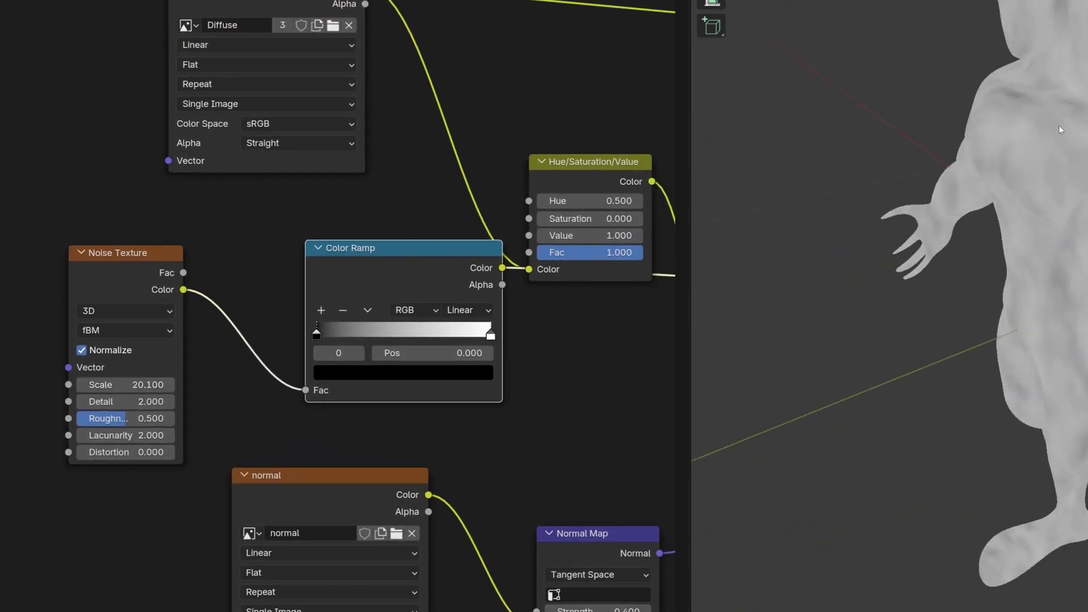
pyautogui.moveTo(142, 401); pyautogui.dragTo(190, 401)
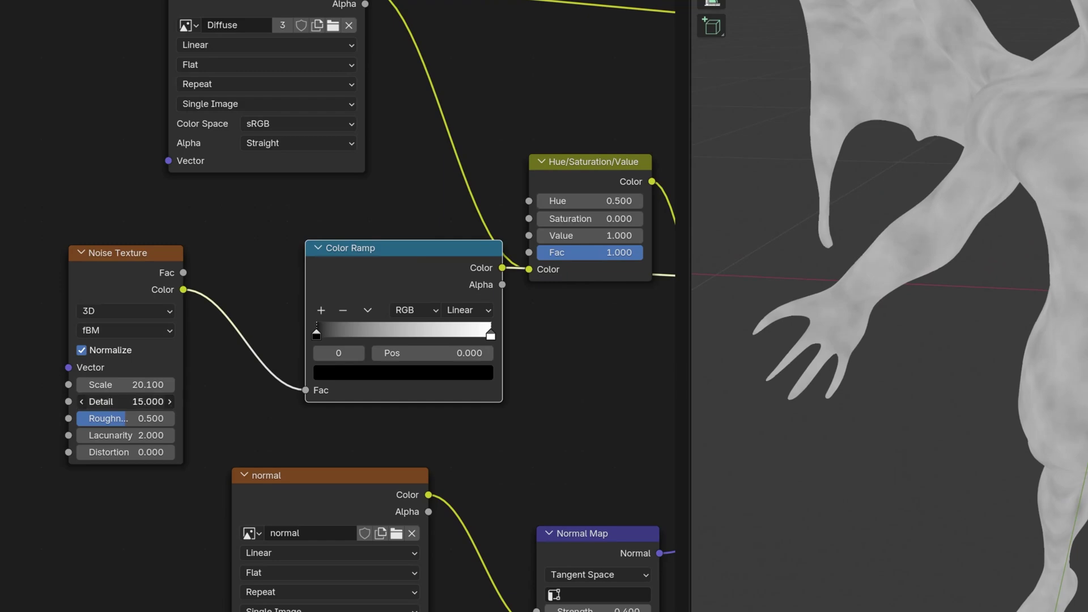
# Move the Color Ramp clear of the Hue/Saturation/Value node and connect its Color output to the Principled BSDF's Roughness
pyautogui.moveTo(494, 419); pyautogui.dragTo(260, 449, button='middle')
pyautogui.scroll(-6, 318, 426)
pyautogui.moveTo(317, 426); pyautogui.dragTo(80, 335, button='middle')
pyautogui.moveTo(127, 115); pyautogui.dragTo(274, 167, button='middle')
pyautogui.moveTo(137, 303); pyautogui.dragTo(98, 306)
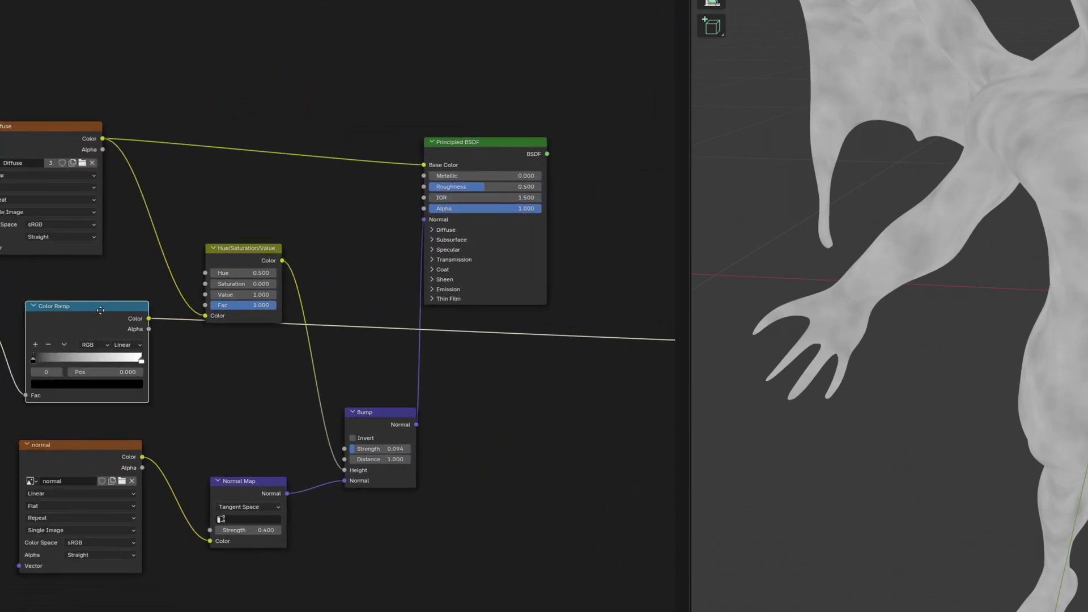
pyautogui.moveTo(225, 374); pyautogui.dragTo(328, 390, button='middle')
pyautogui.moveTo(251, 333); pyautogui.dragTo(526, 201)
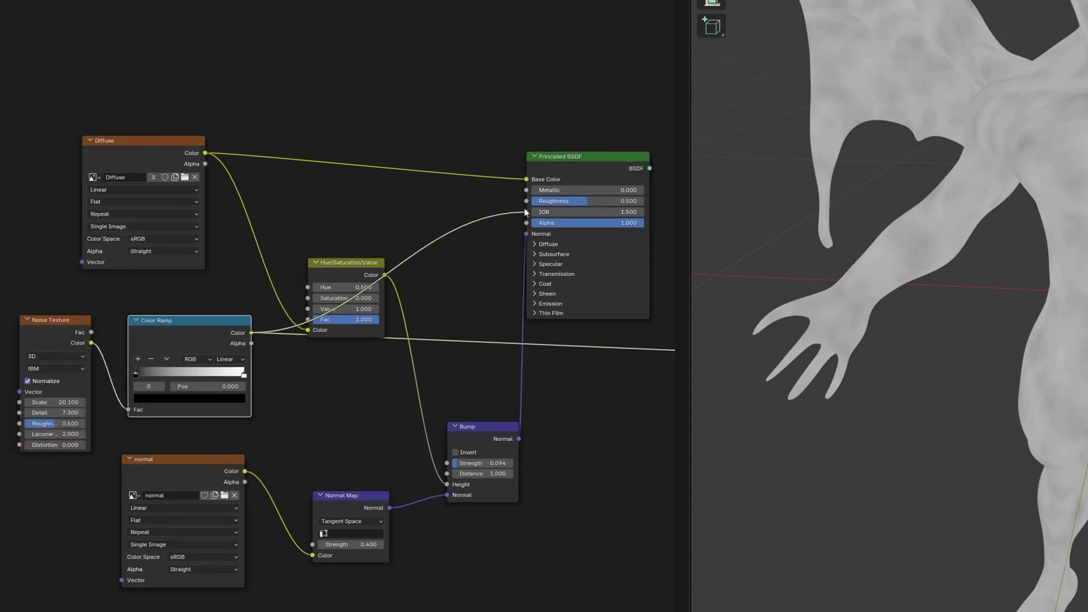
# Reconnect the Principled BSDF to the Material Output's Surface input and check the roughness on the demon's head and chest
pyautogui.hscroll(5, 410, 195)
pyautogui.moveTo(417, 157); pyautogui.dragTo(593, 347)
pyautogui.moveTo(594, 346); pyautogui.dragTo(594, 346)
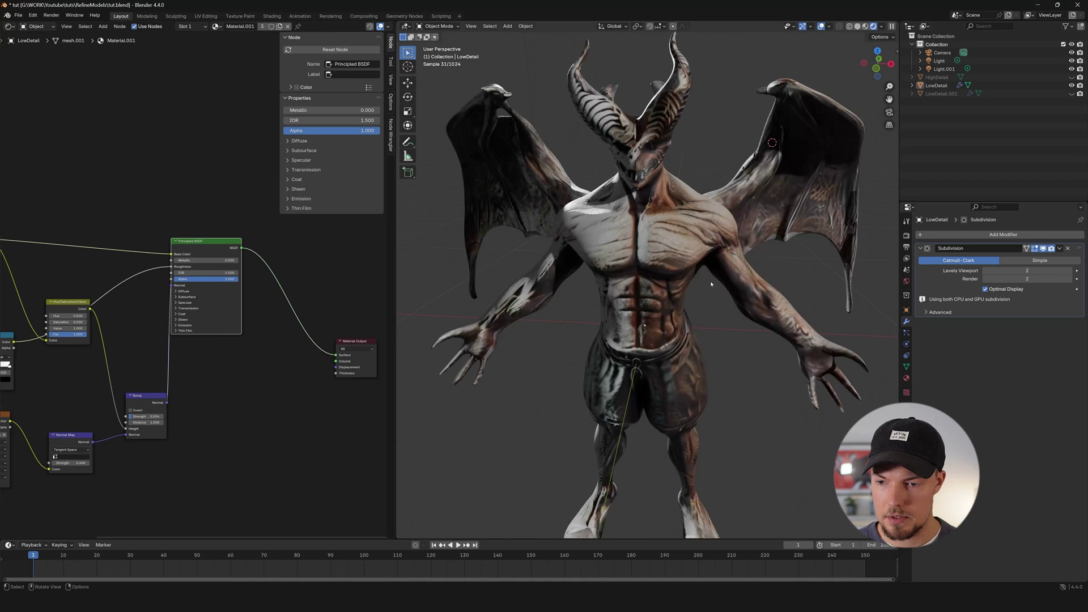
pyautogui.moveTo(690, 269); pyautogui.dragTo(609, 279, button='middle')
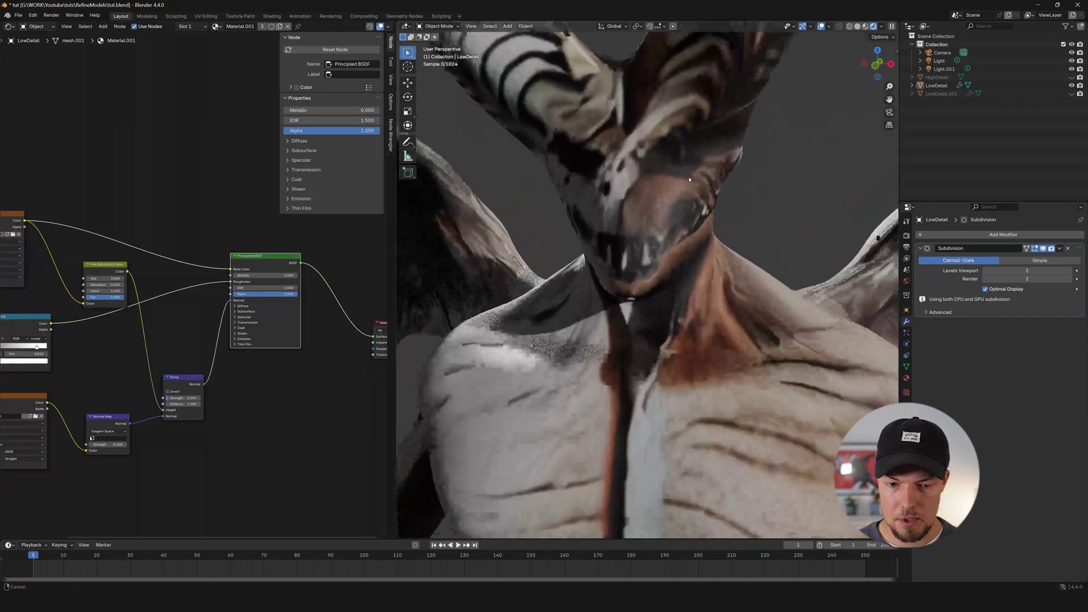
pyautogui.keyDown('ctrl'); pyautogui.moveTo(638, 133); pyautogui.dragTo(627, 224, button='middle'); pyautogui.keyUp('ctrl')
pyautogui.moveTo(291, 424); pyautogui.dragTo(273, 395, button='middle')
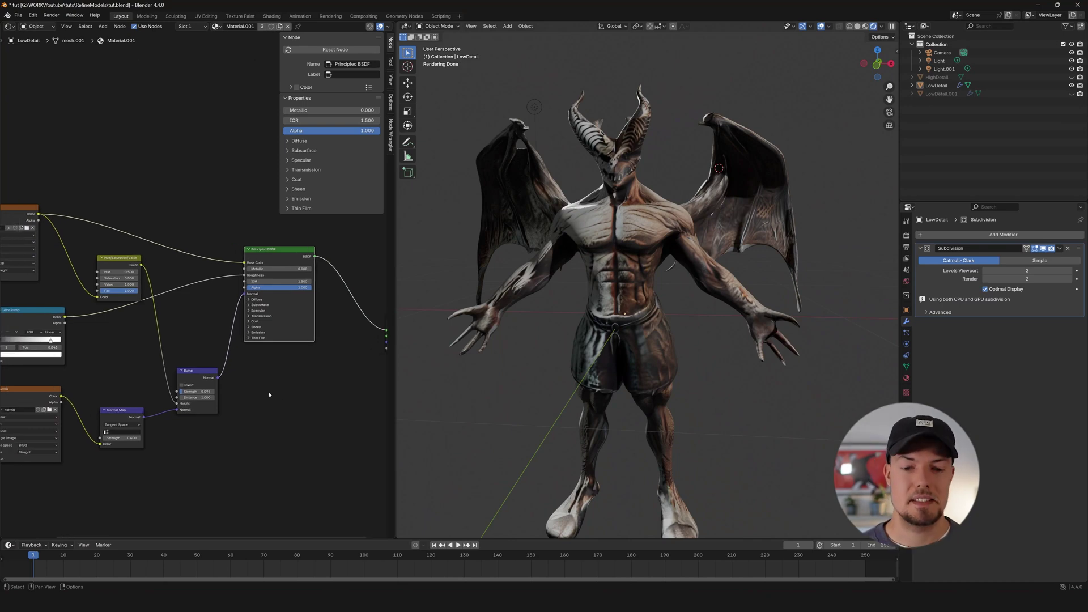
# Add a Displacement node below the Principled BSDF and connect it to the Material Output's Displacement input
pyautogui.moveTo(286, 441); pyautogui.dragTo(222, 413, button='middle')
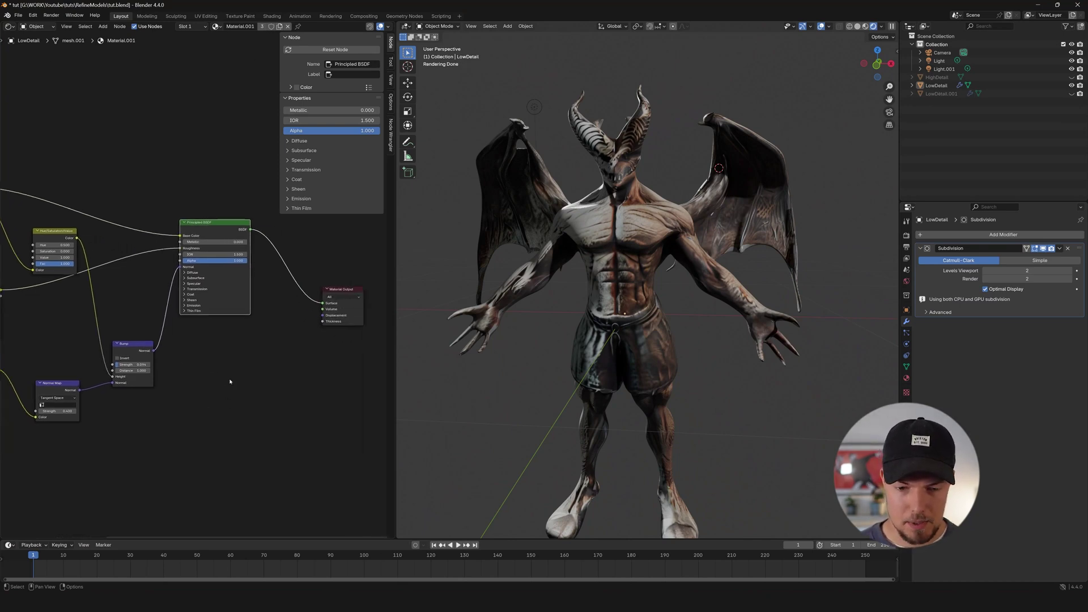
pyautogui.hotkey('shift', 'a')
pyautogui.write('dis')
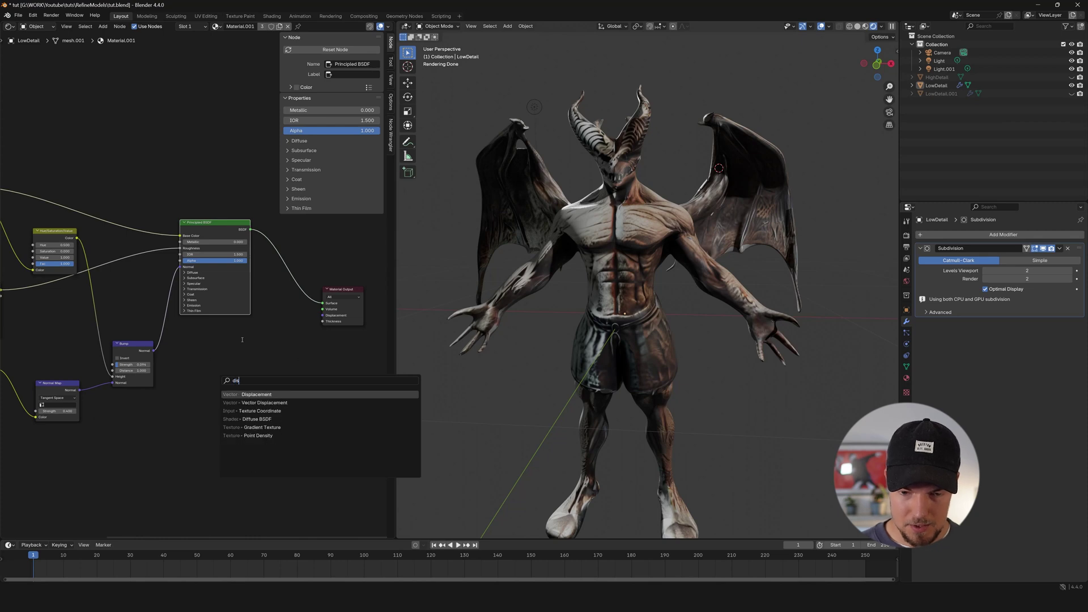
pyautogui.press('Return')
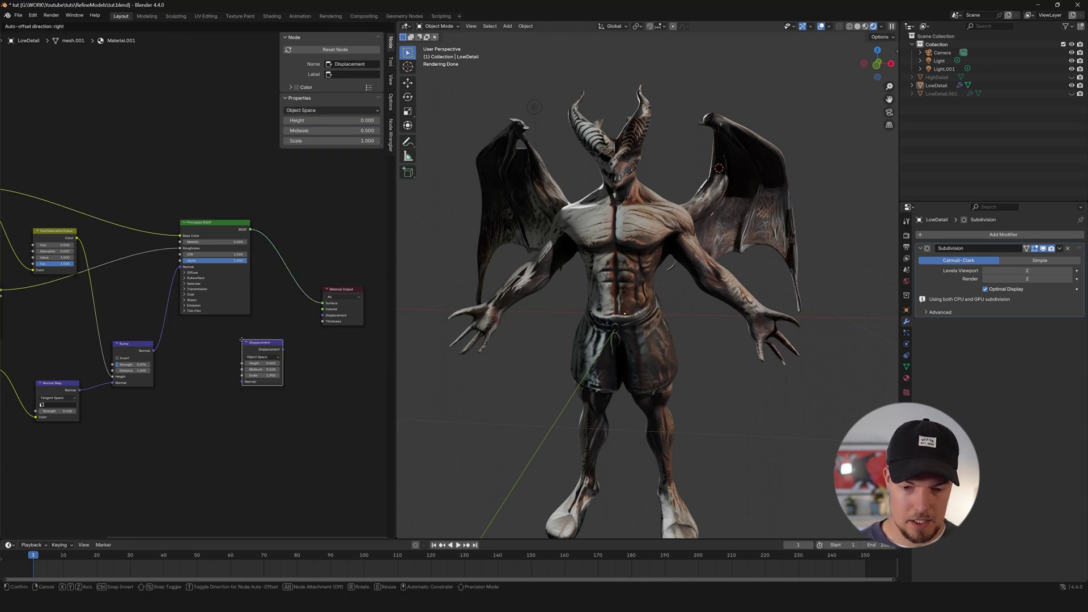
pyautogui.click(217, 397)
pyautogui.moveTo(245, 352); pyautogui.dragTo(265, 338, button='middle')
pyautogui.scroll(2, 277, 376)
pyautogui.moveTo(259, 388); pyautogui.dragTo(238, 406, button='middle')
pyautogui.moveTo(197, 369); pyautogui.dragTo(287, 356, button='middle')
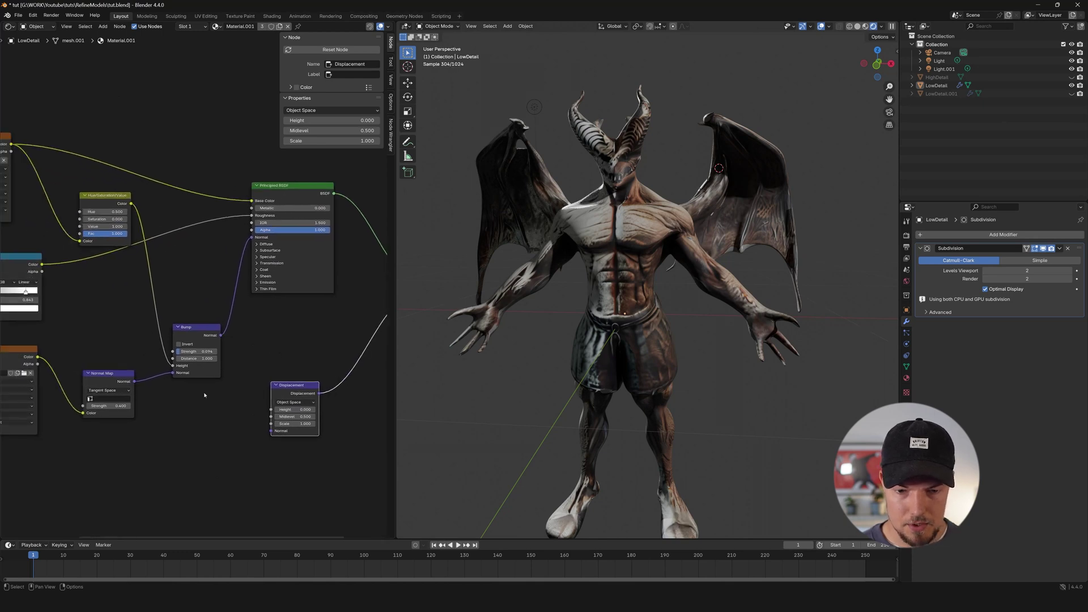
# Connect the Hue/Saturation/Value color to the Displacement node's Height and set the displacement scale to 0.01
pyautogui.moveTo(135, 203); pyautogui.dragTo(210, 306)
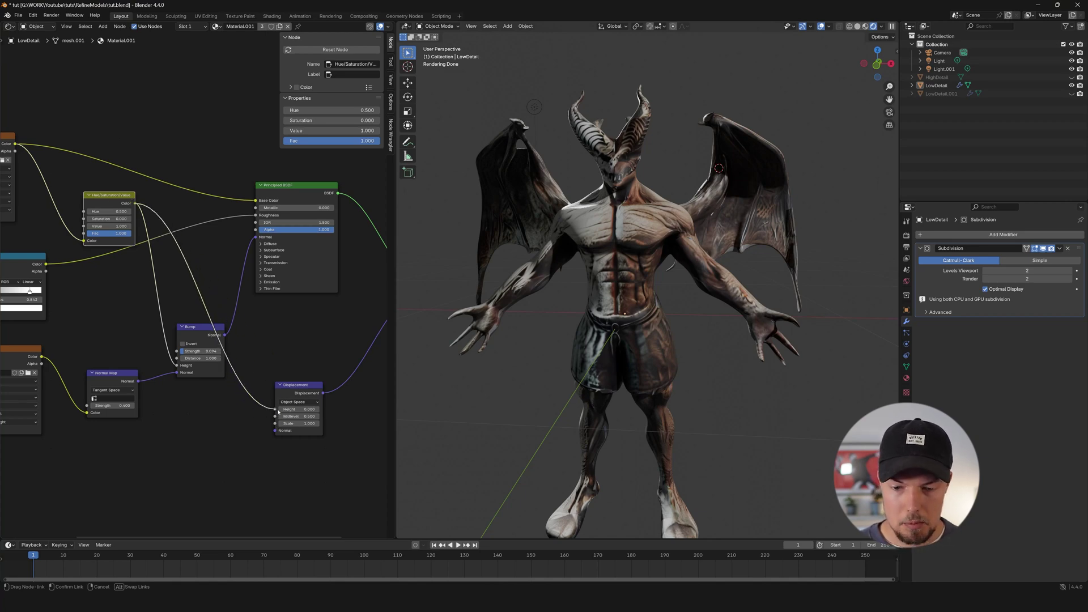
pyautogui.moveTo(278, 412); pyautogui.dragTo(275, 409)
pyautogui.moveTo(323, 347); pyautogui.dragTo(286, 342, button='middle')
pyautogui.click(251, 386)
pyautogui.scroll(2, 251, 388)
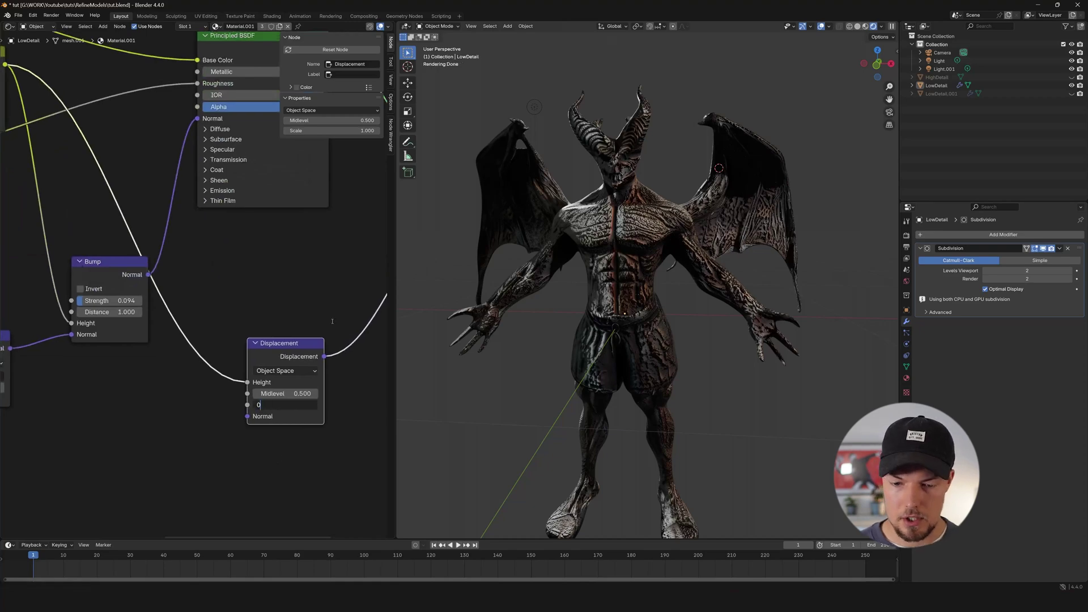
pyautogui.press('Return')
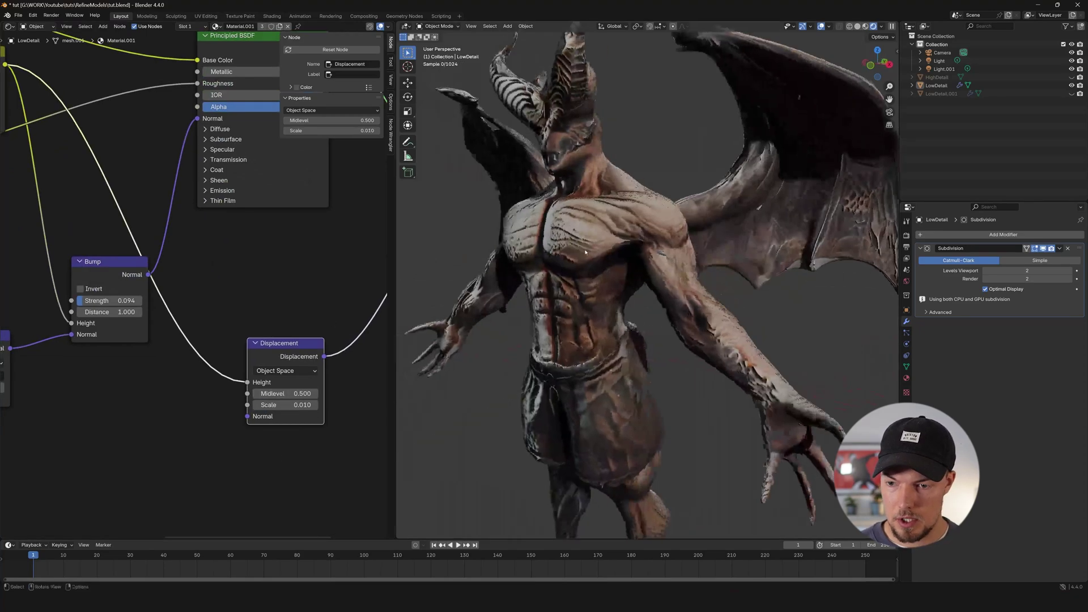
# Select the LowDetail model, set its Subdivision modifier's viewport levels to 3, and save the file
pyautogui.scroll(4, 583, 250)
pyautogui.moveTo(583, 250); pyautogui.dragTo(574, 228, button='middle')
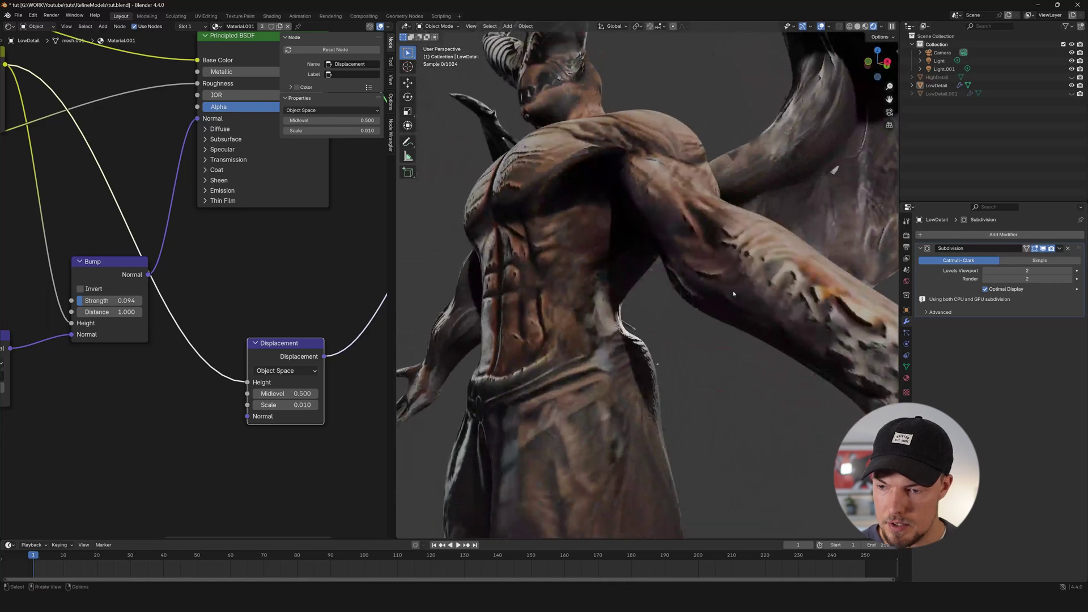
pyautogui.scroll(-6, 733, 293)
pyautogui.scroll(2, 715, 272)
pyautogui.moveTo(691, 266); pyautogui.dragTo(731, 274, button='middle')
pyautogui.click(728, 273)
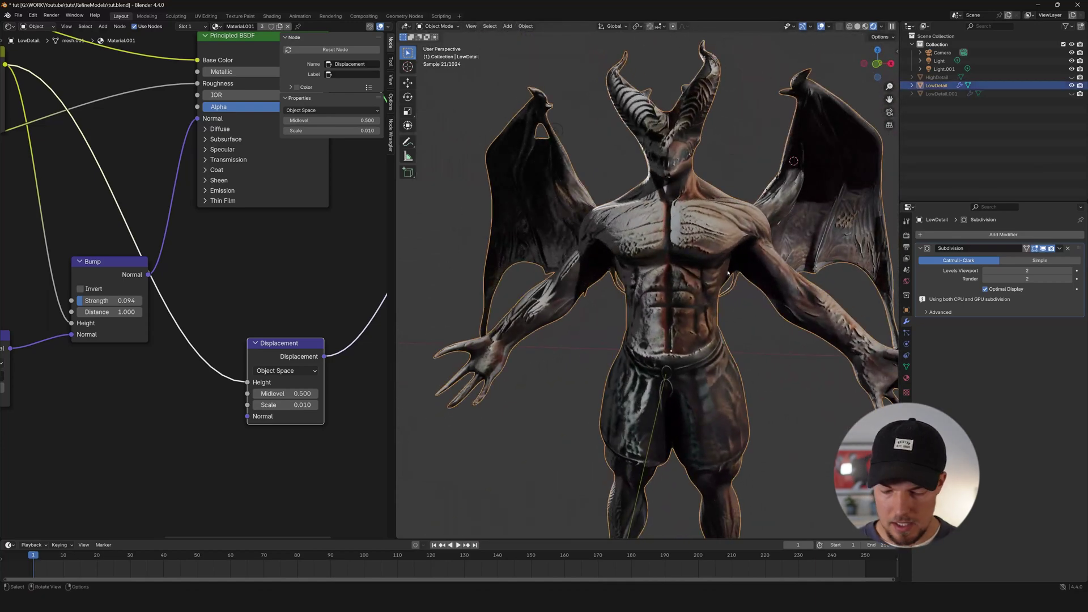
pyautogui.click(1019, 278)
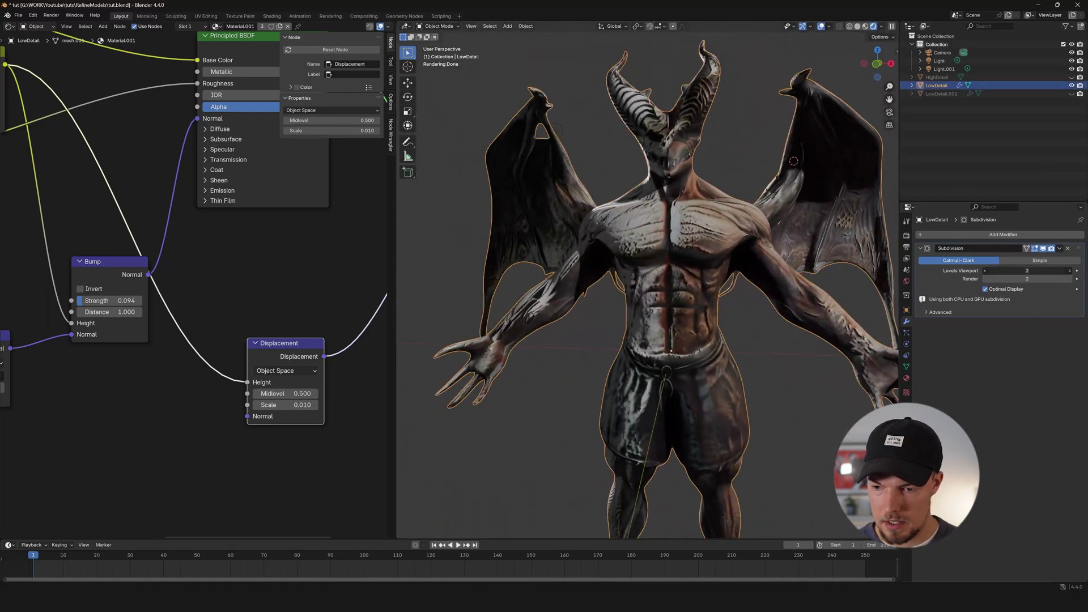
pyautogui.click(1009, 272)
pyautogui.write('3')
pyautogui.press('Return')
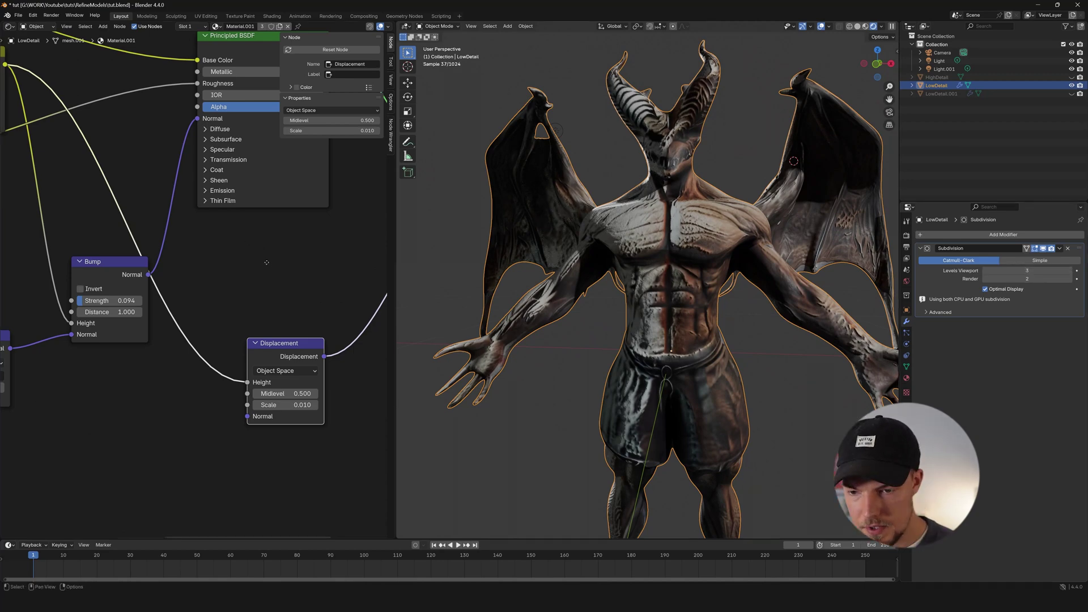
pyautogui.moveTo(271, 269); pyautogui.dragTo(264, 272, button='middle')
pyautogui.hotkey('ctrl', 's')
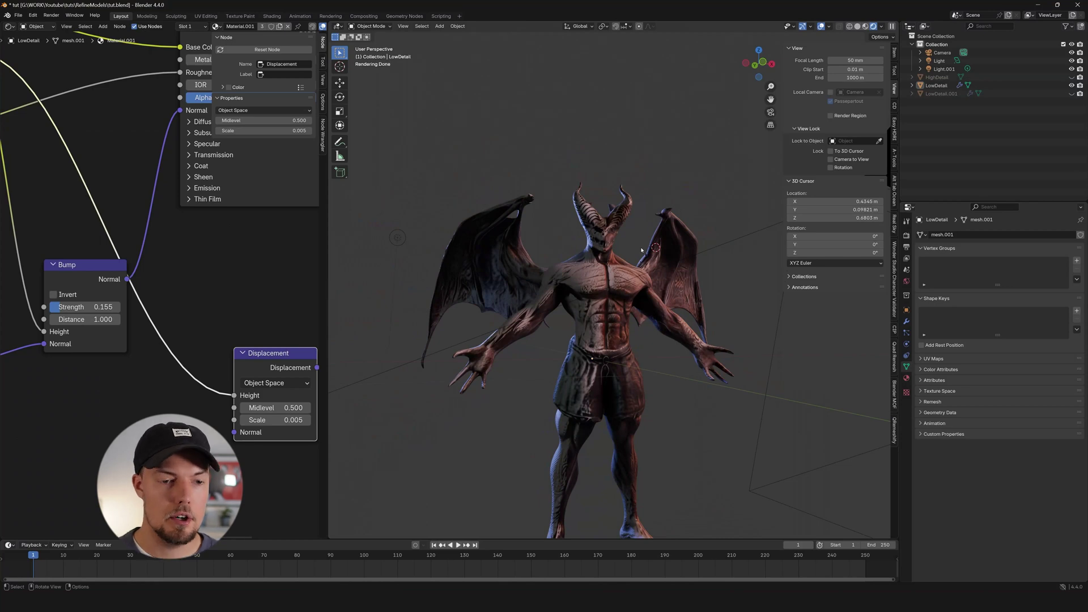
pyautogui.moveTo(641, 249); pyautogui.dragTo(592, 293, button='middle')
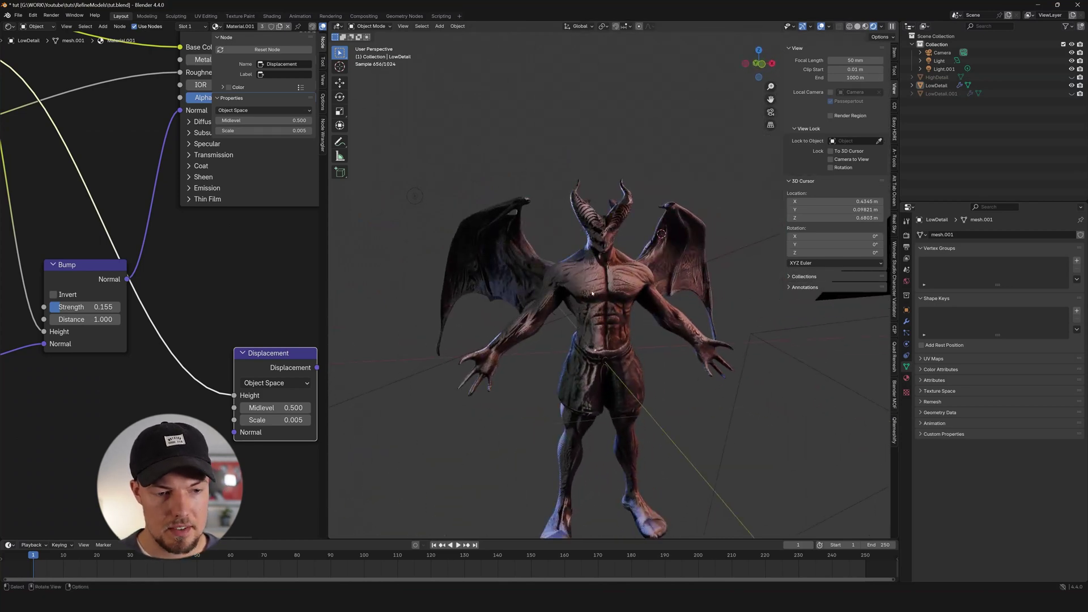